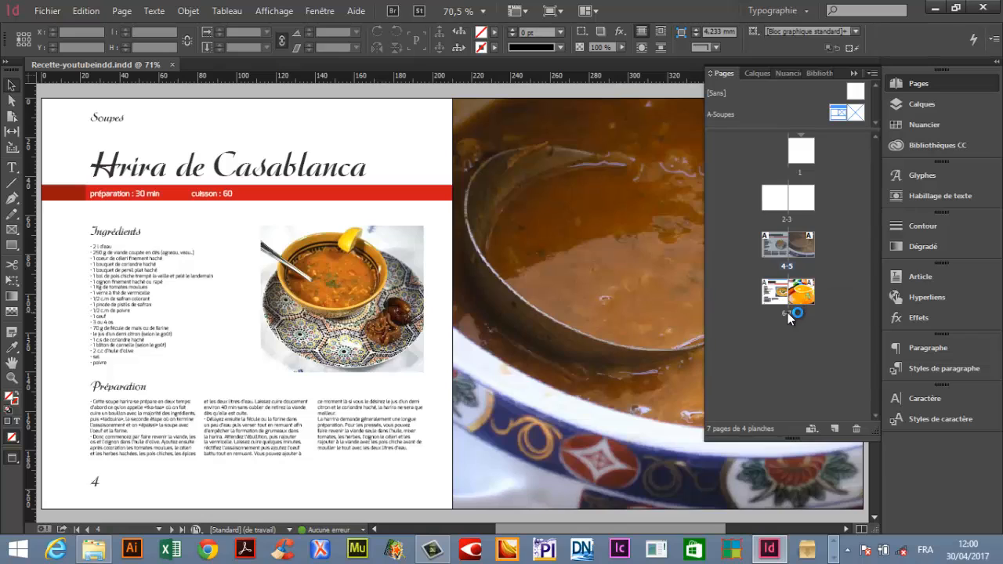
Step: Browse the cookbook's pages, viewing spread 6-7, page 1 and the blank spread 2-3
double_click(788, 310)
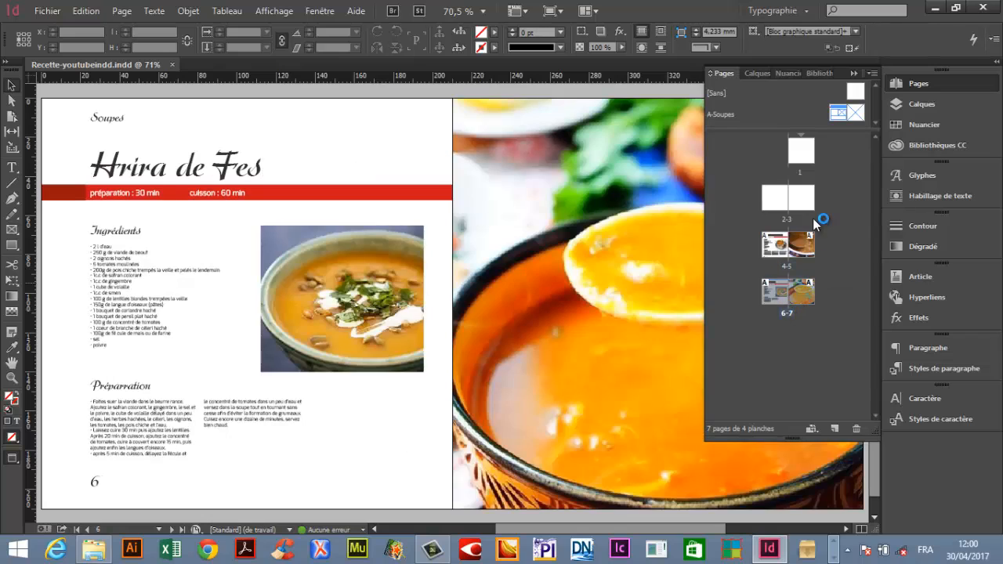
double_click(805, 163)
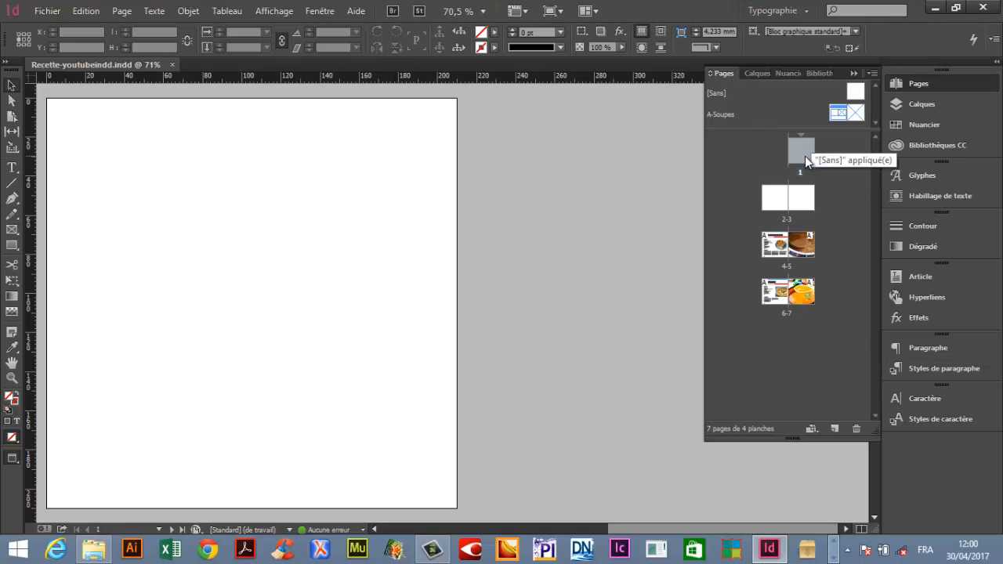
double_click(788, 213)
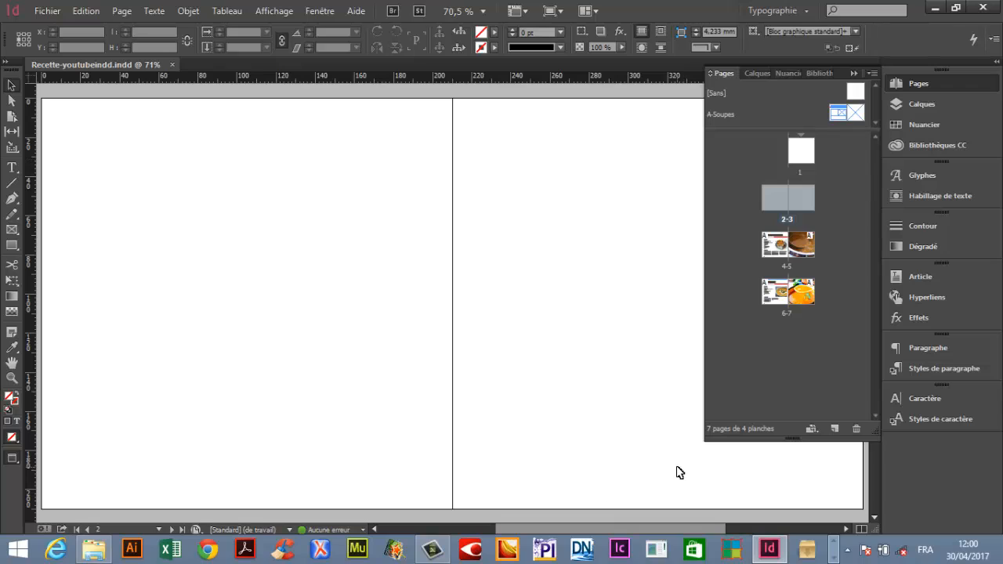
right_click(788, 224)
left_click(772, 231)
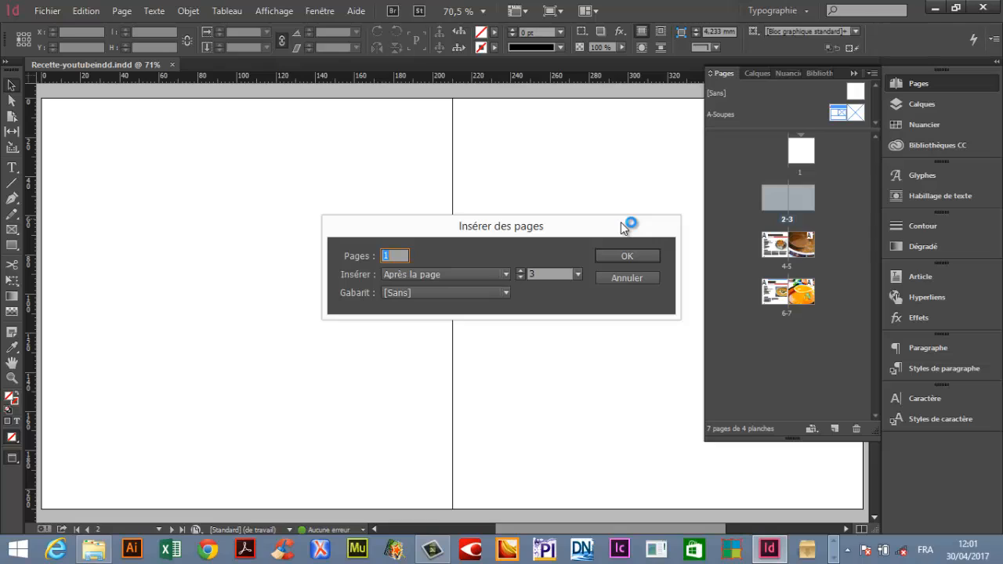
left_click(617, 278)
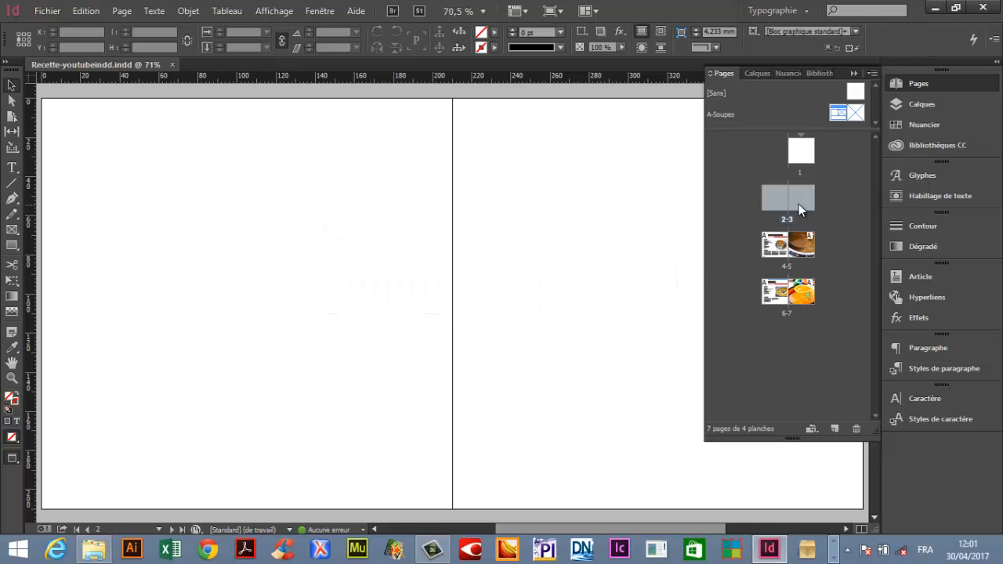
Step: Insert 2 pages after page 3, using the [Sans] master
right_click(792, 218)
left_click(722, 225)
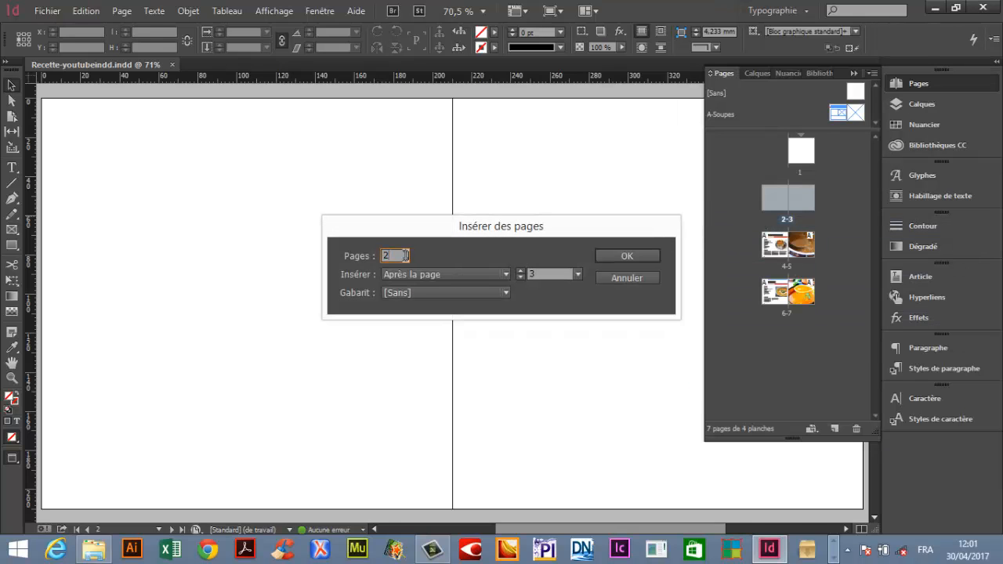
left_click(623, 256)
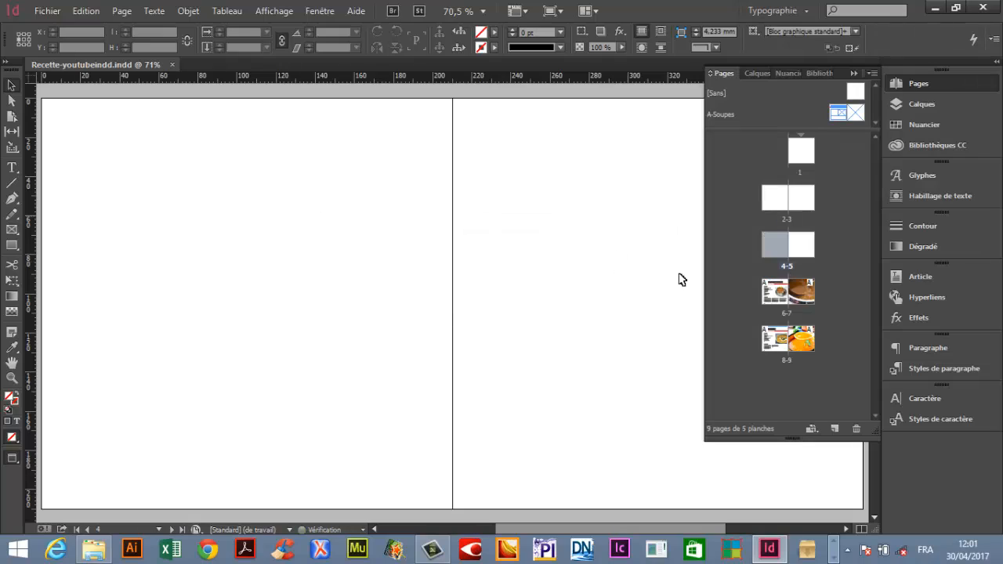
Step: Draw a 210 × 210 mm rectangle covering page 4 and fill it with the swatch RTF r159 g11 b14
left_click(786, 267)
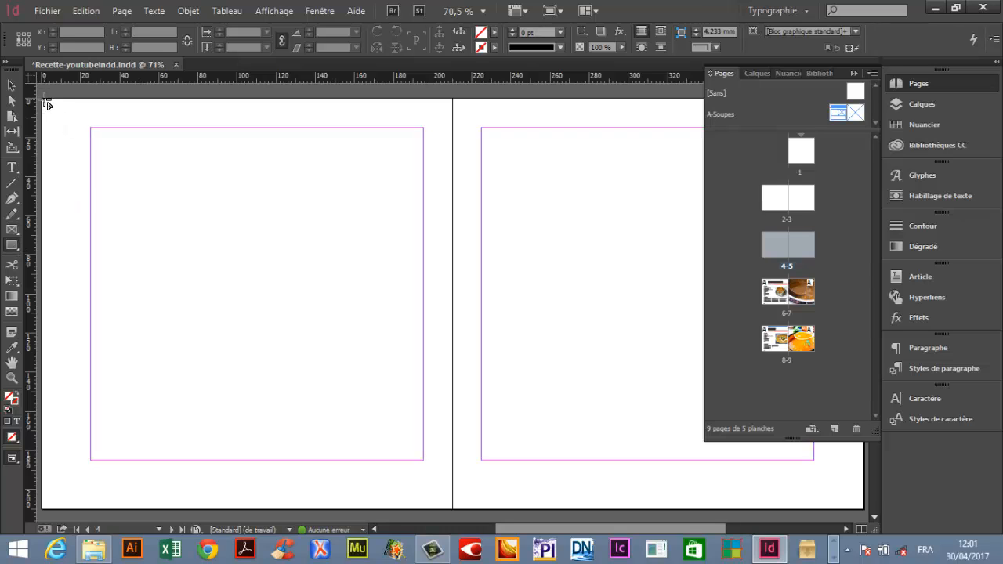
left_click_drag(45, 103, 453, 509)
key("v")
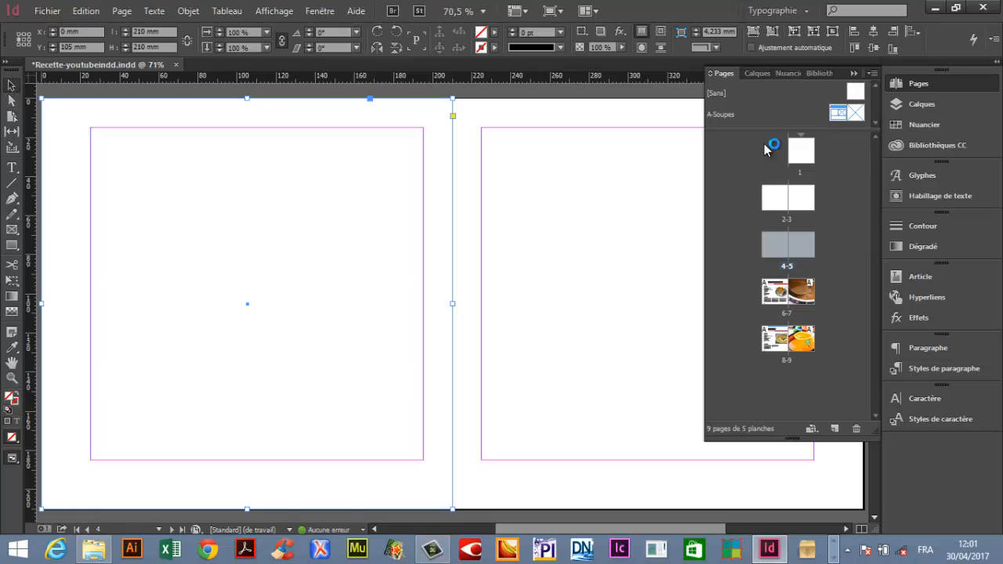
left_click(913, 126)
left_click(740, 270)
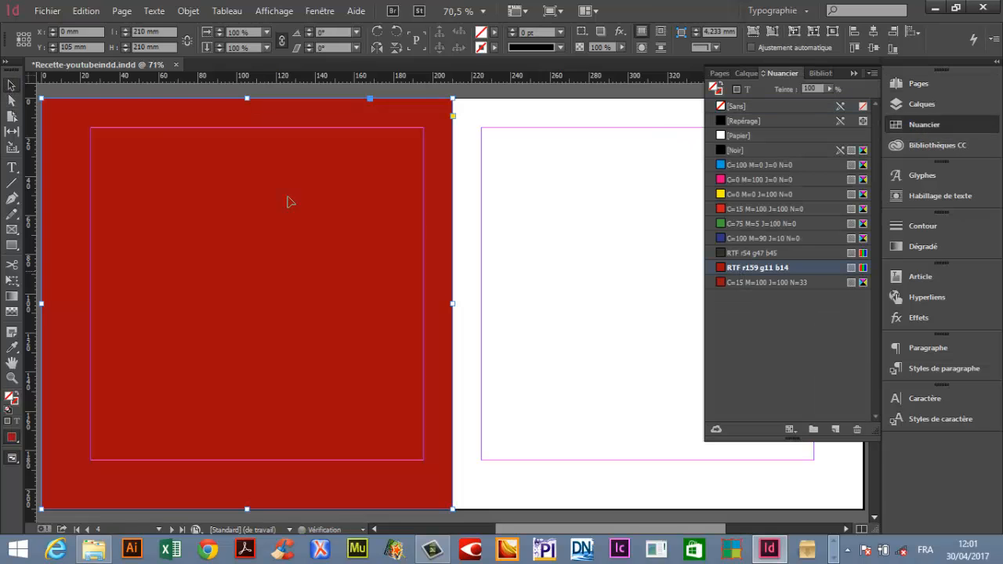
Step: Duplicate the red rectangle onto page 5 and shorten both from the top to a band covering about the lower two-fifths of the spread
left_click_drag(251, 212, 247, 255)
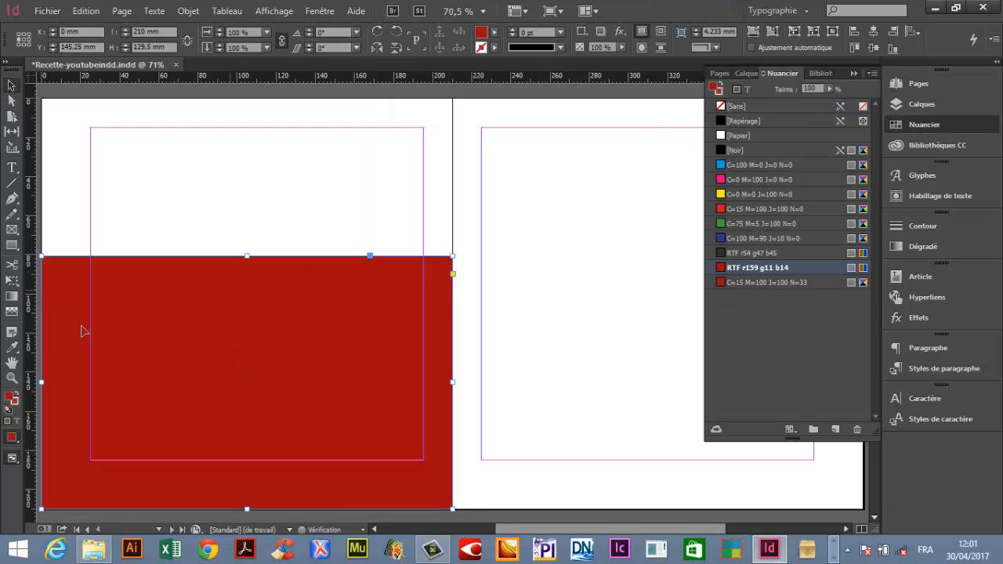
left_click_drag(55, 347, 467, 368)
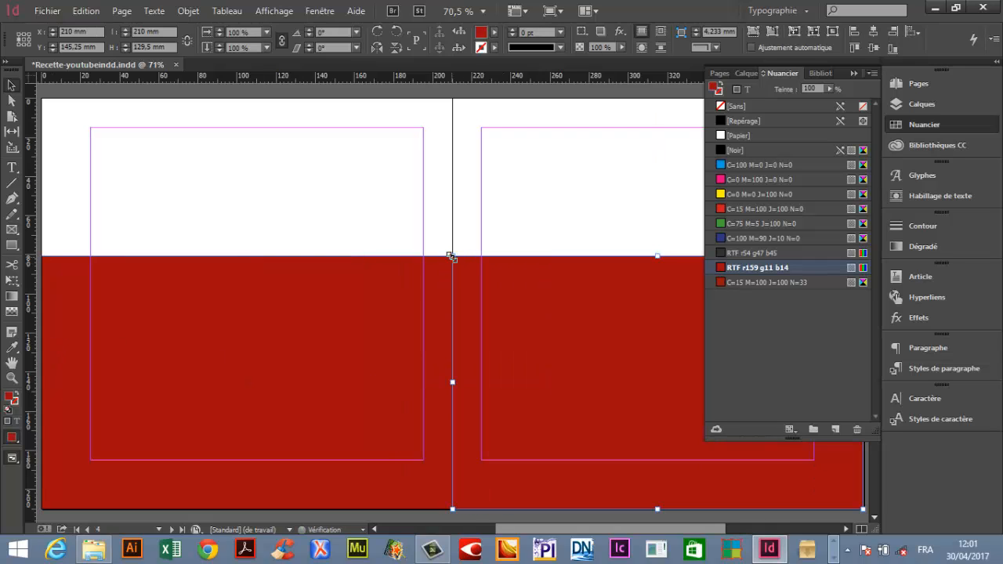
left_click(329, 313)
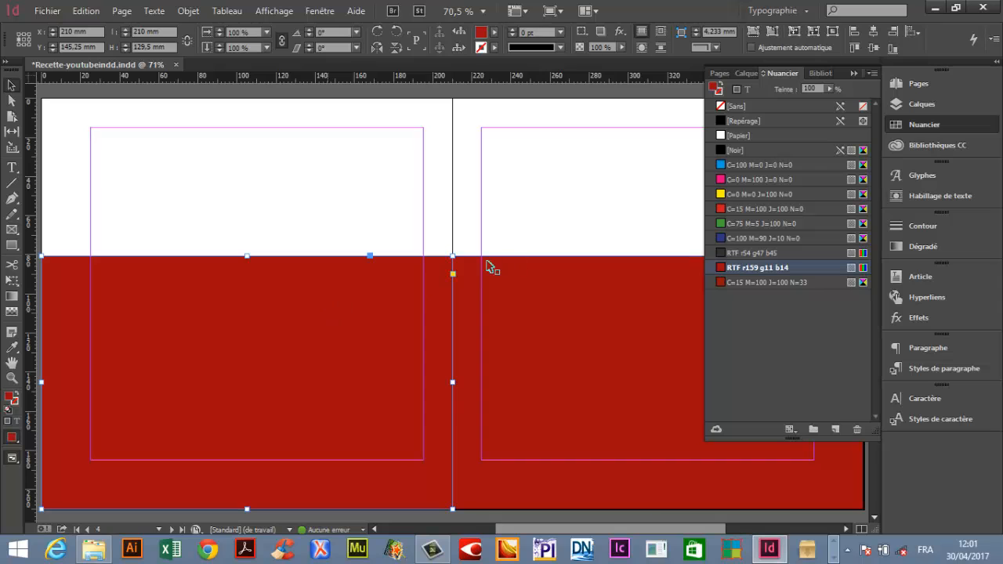
left_click_drag(452, 256, 457, 345)
Step: Draw a text frame between the side margins inside page 5's red band and enter "Soupes" in it
left_click_drag(583, 250, 390, 246)
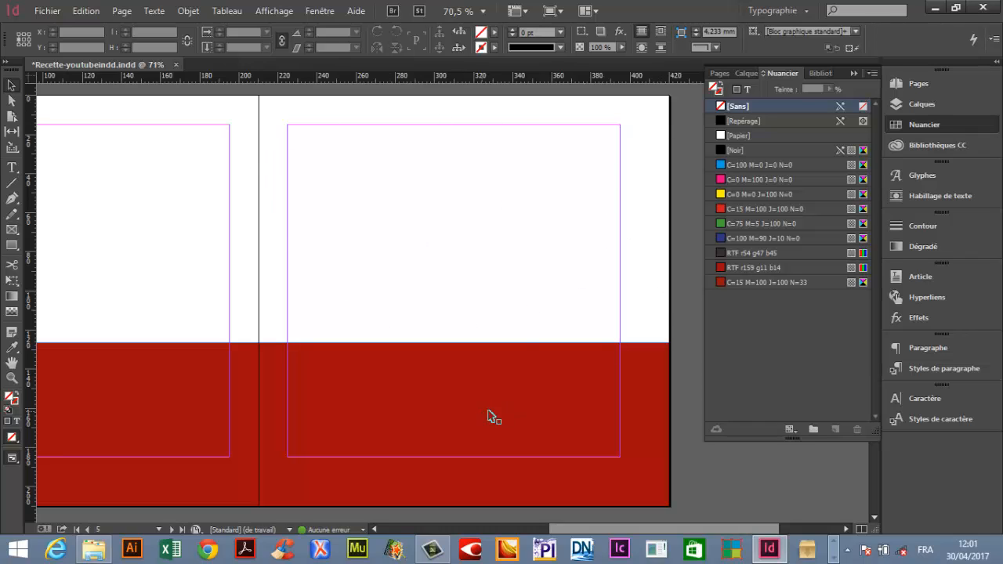
left_click(12, 167)
left_click_drag(287, 359, 620, 456)
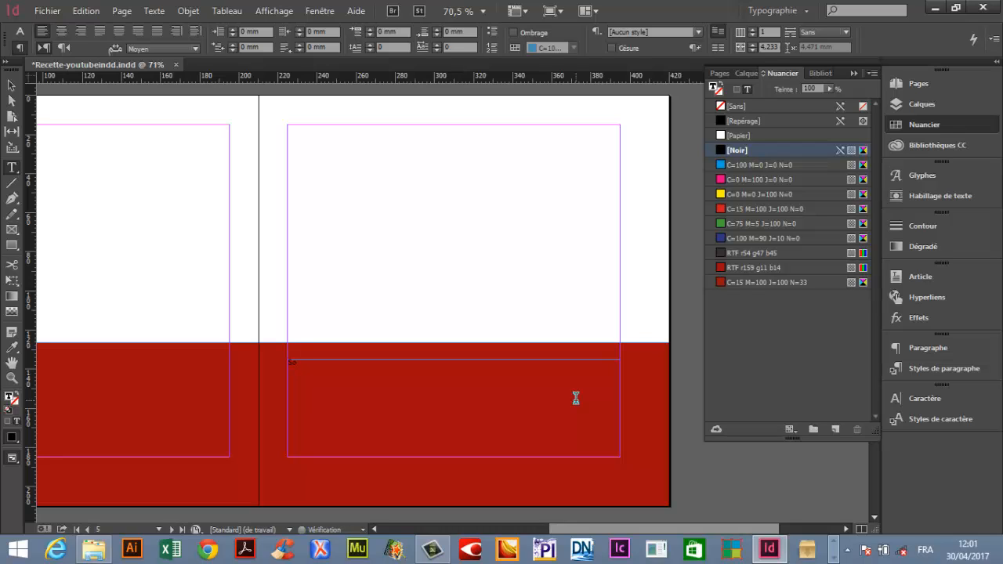
type("Soupe")
Step: Set the font of all the text in the "Soupes" frame to Arkona-Medium
key("ctrl+a")
left_click(20, 31)
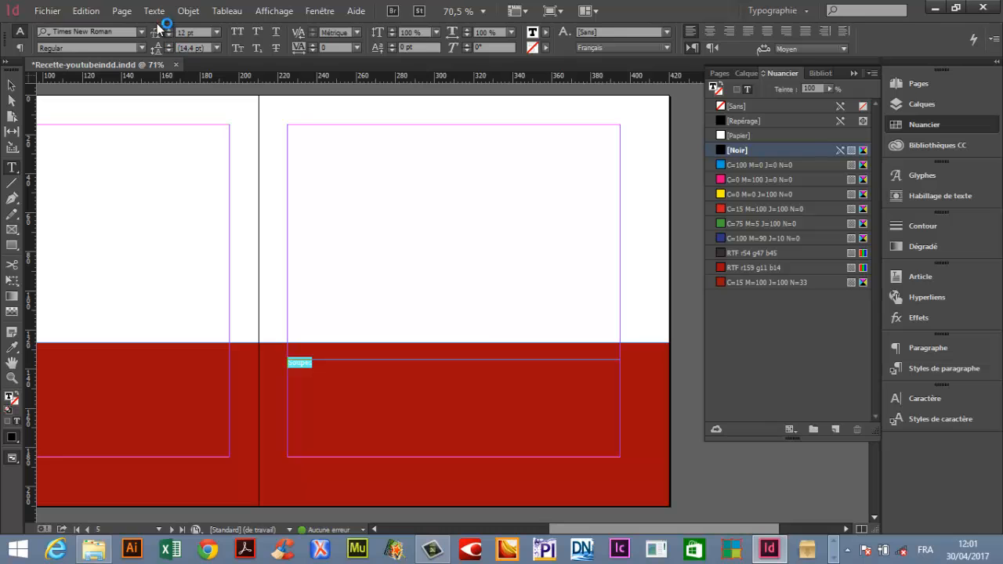
left_click(141, 32)
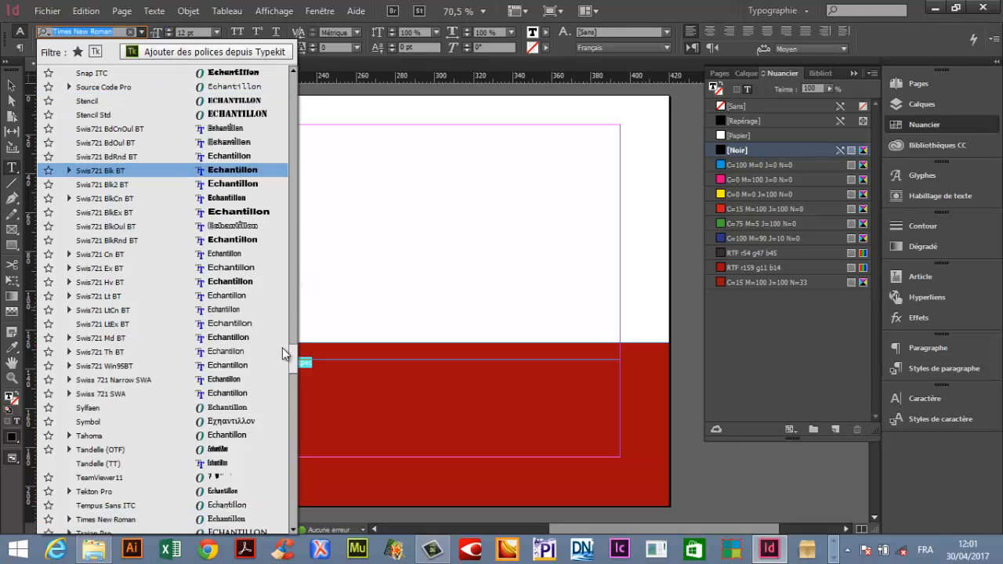
left_click_drag(291, 362, 293, 75)
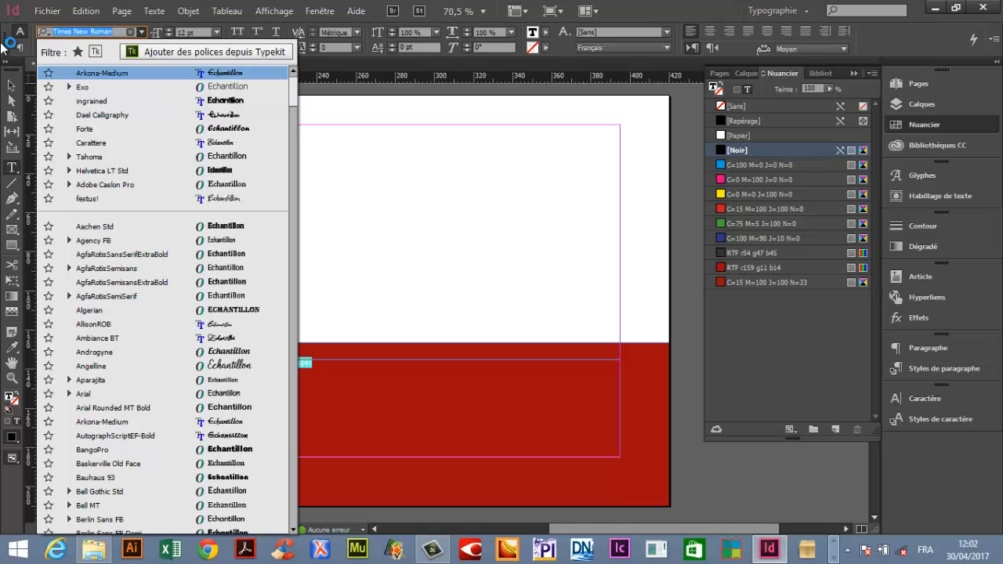
type("a")
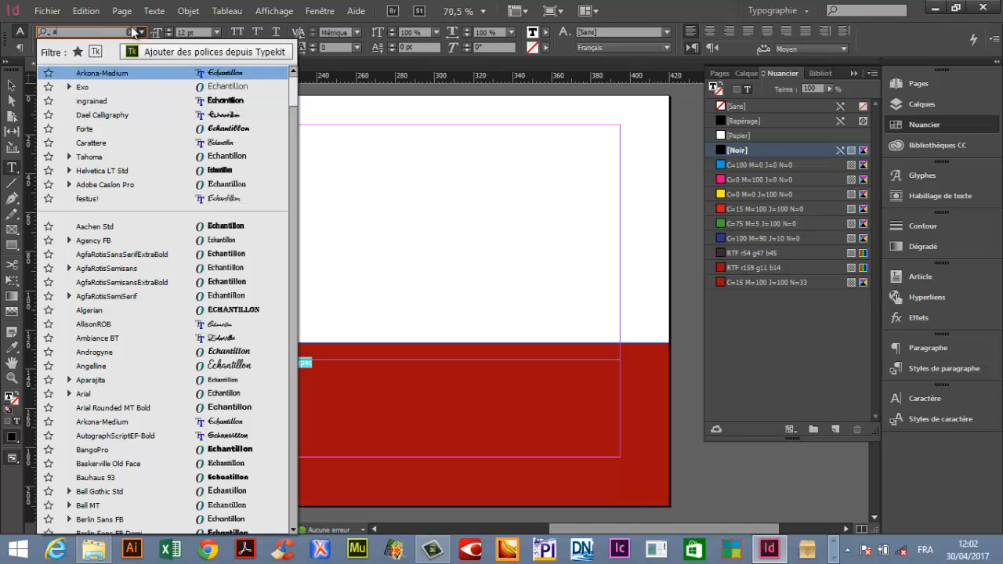
type("rck")
key("BackSpace")
type("k")
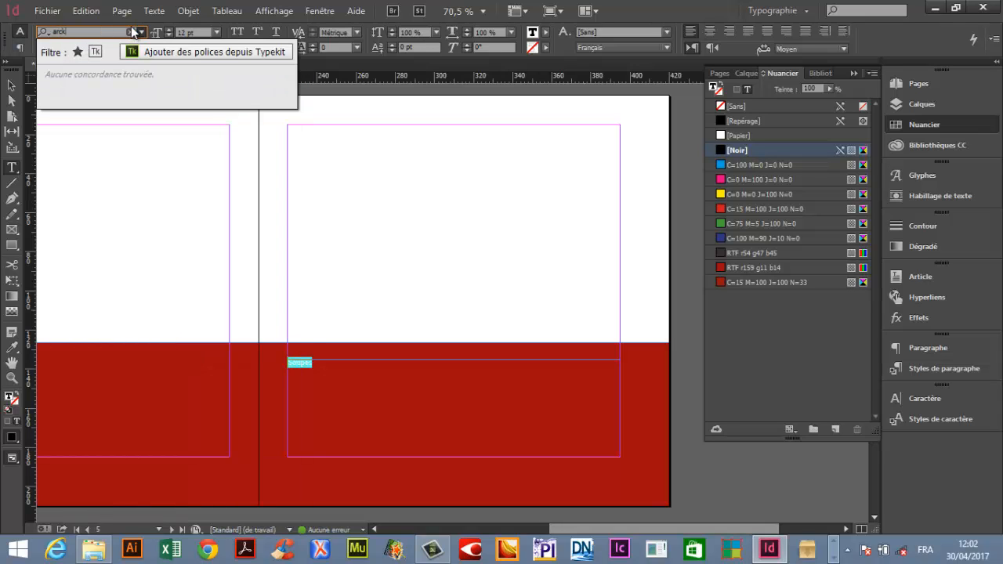
key("BackSpace")
key("BackSpace")
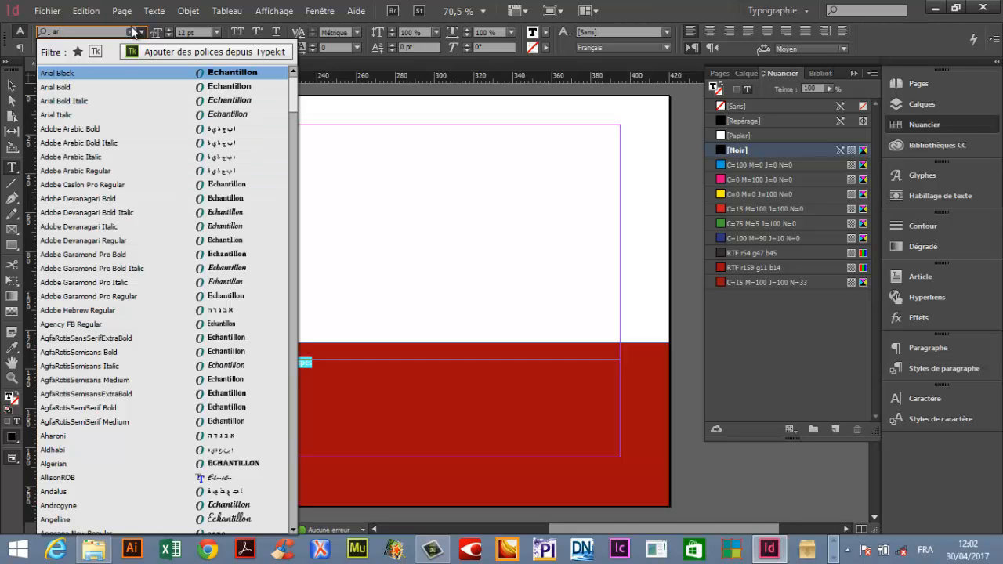
type("k")
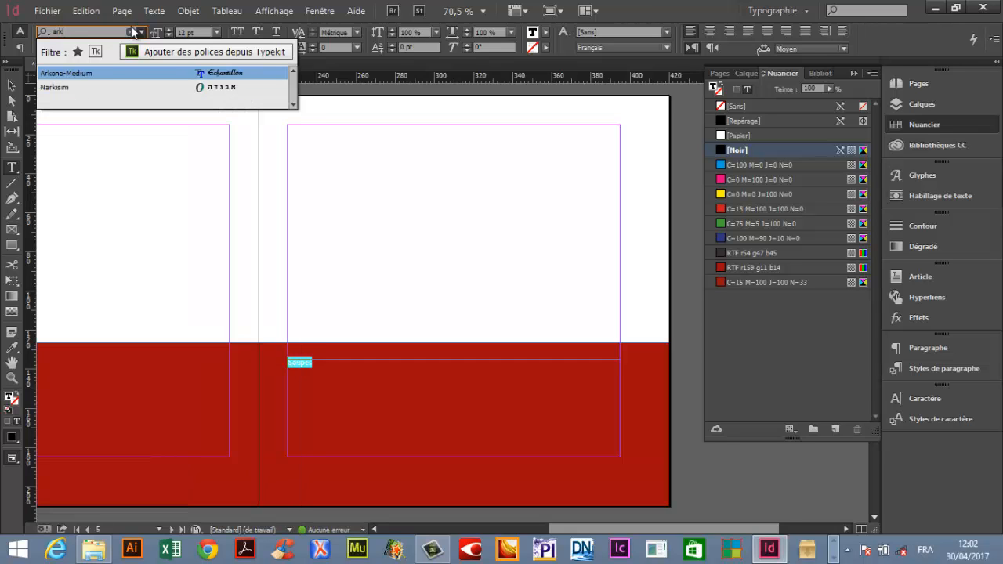
left_click(76, 74)
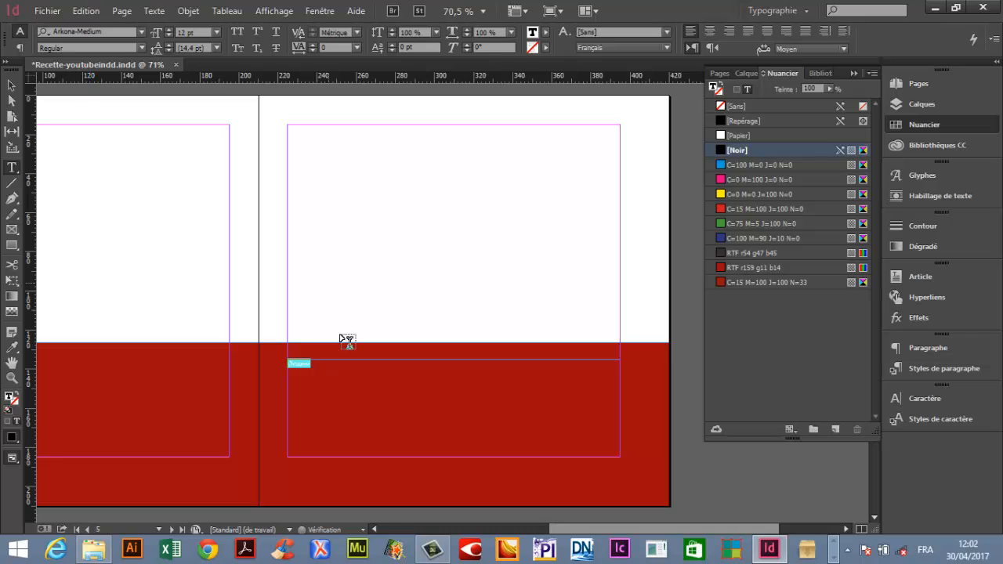
Step: Right-align the "Soupes" title and set its font size to 48 pt
left_click(16, 47)
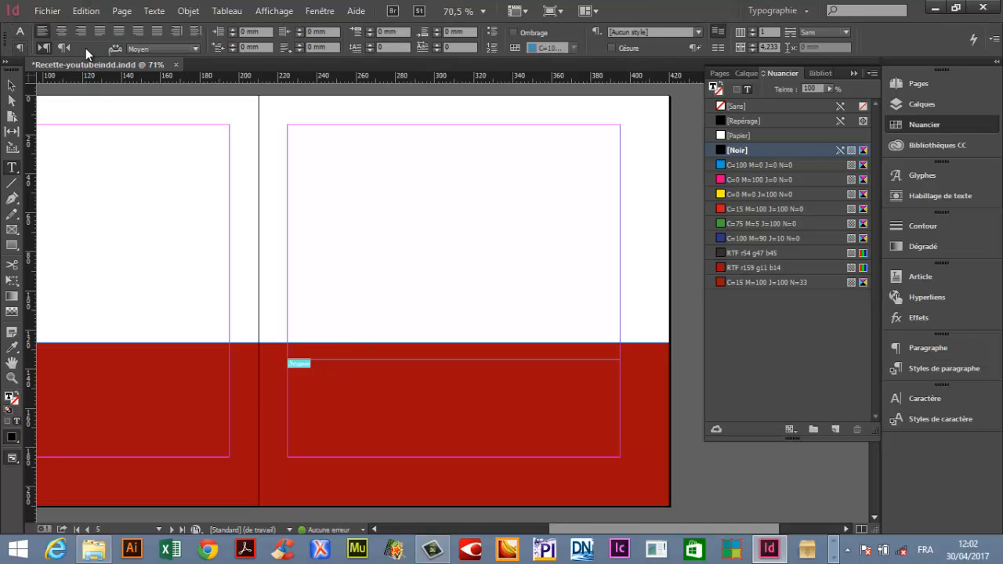
left_click(80, 33)
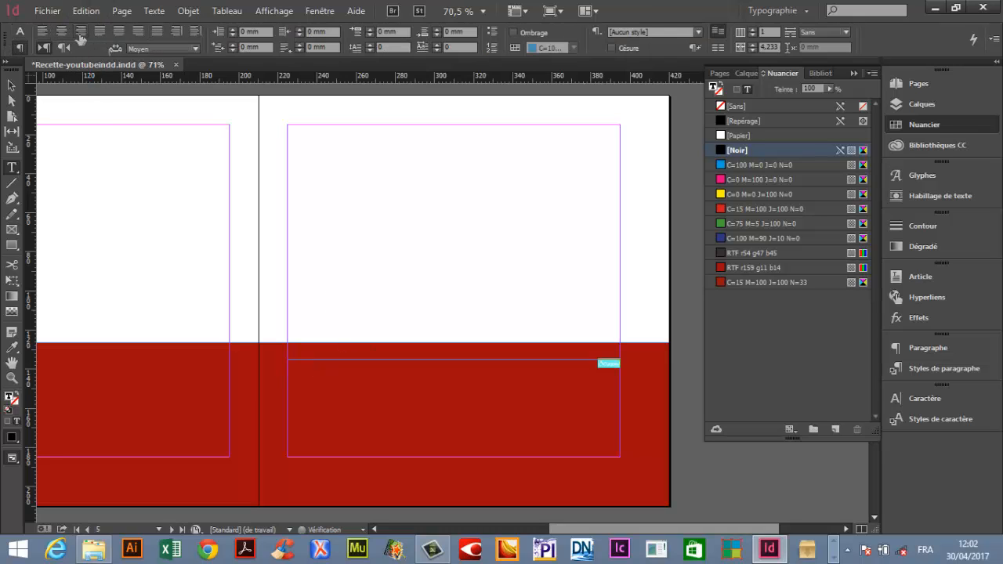
left_click(19, 31)
left_click(216, 31)
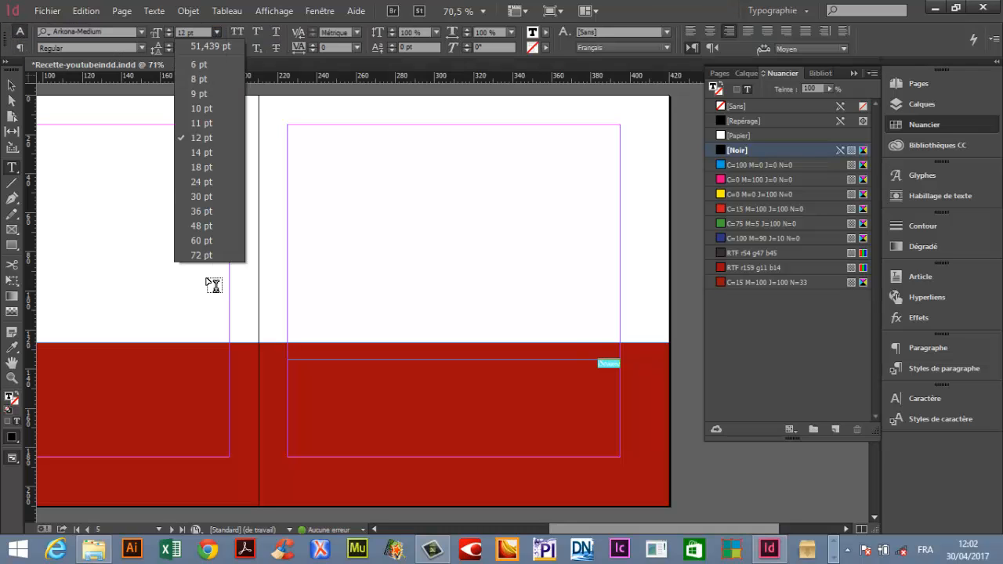
left_click(203, 222)
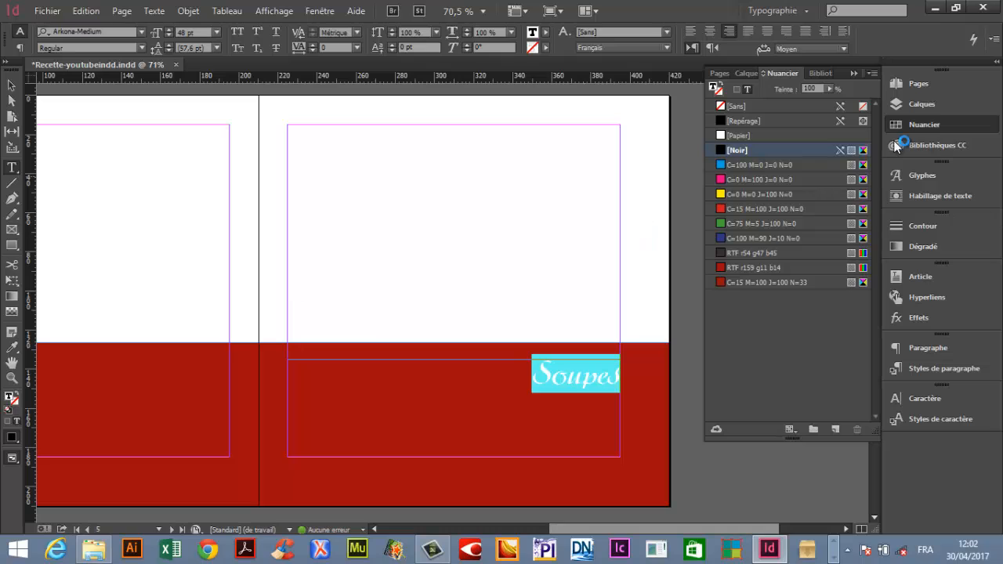
Step: Colour the "Soupes" title with the [Papier] swatch and check the page in preview without guides
left_click(754, 135)
left_click(598, 376)
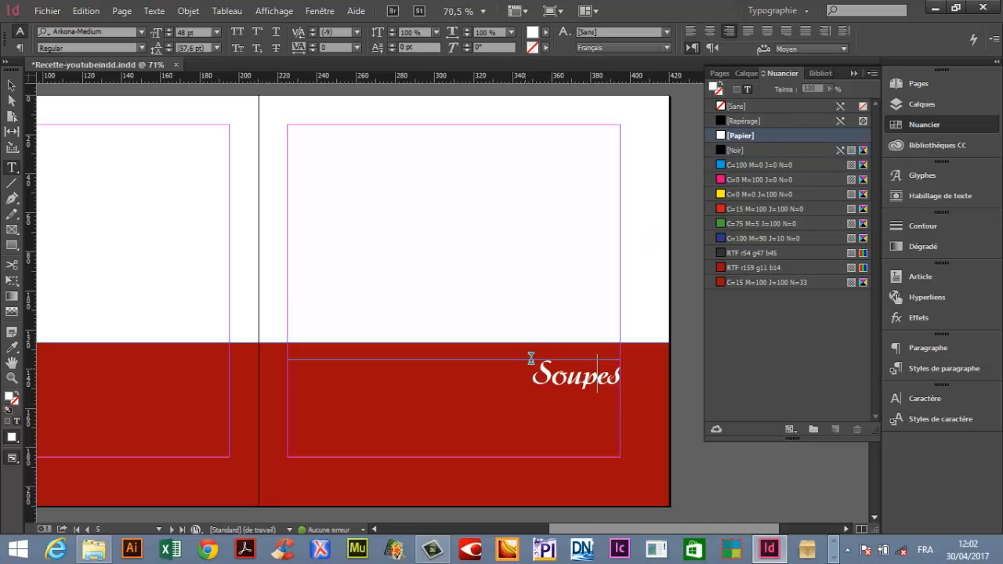
left_click_drag(531, 353, 644, 368)
left_click(11, 83)
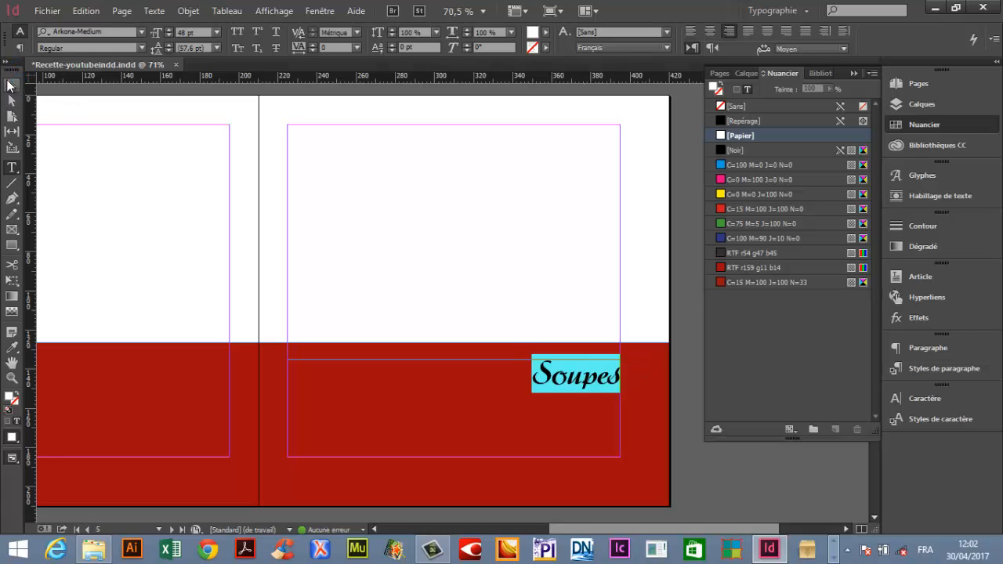
left_click(640, 218)
key("w")
key("w")
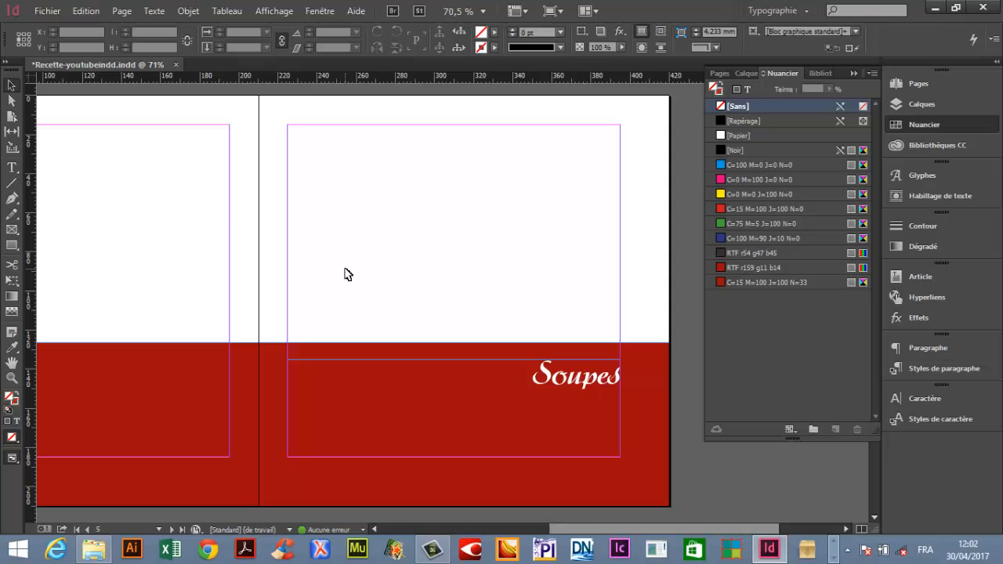
Step: Load all eight images, a1.jpg to d2.jpg, from the links 1 folder of images de recettes for placing
left_click(49, 11)
left_click(87, 217)
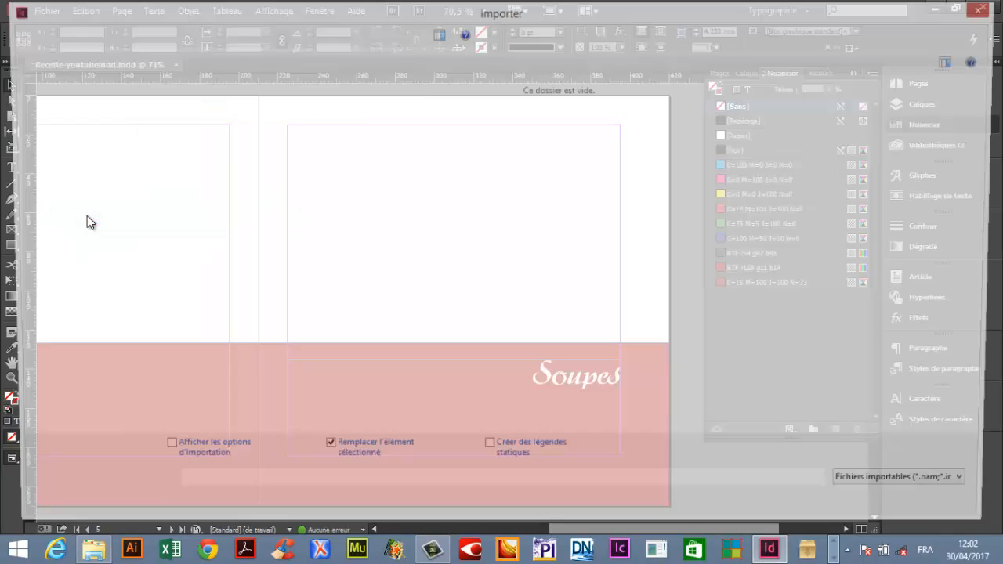
left_click(177, 150)
left_click(223, 40)
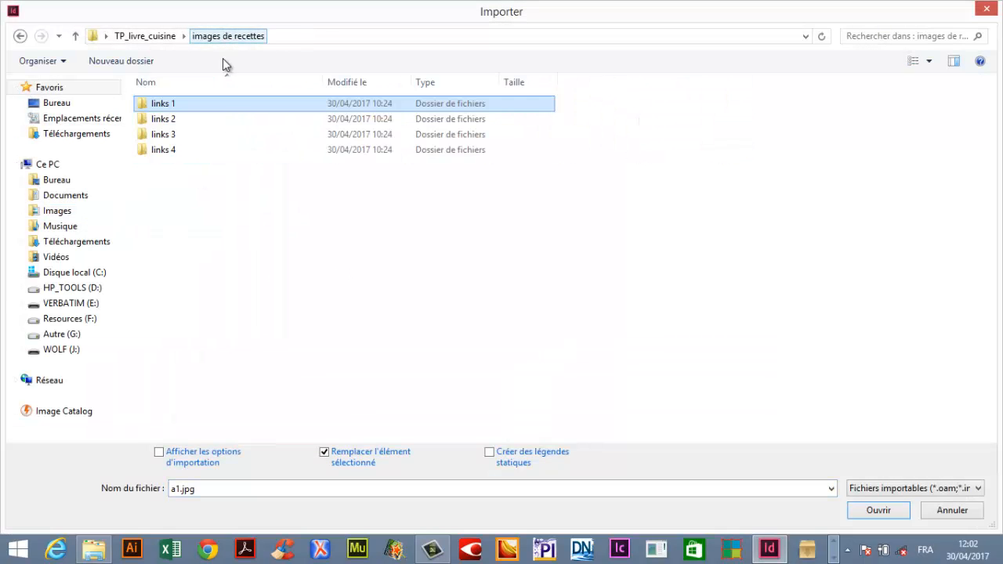
double_click(166, 107)
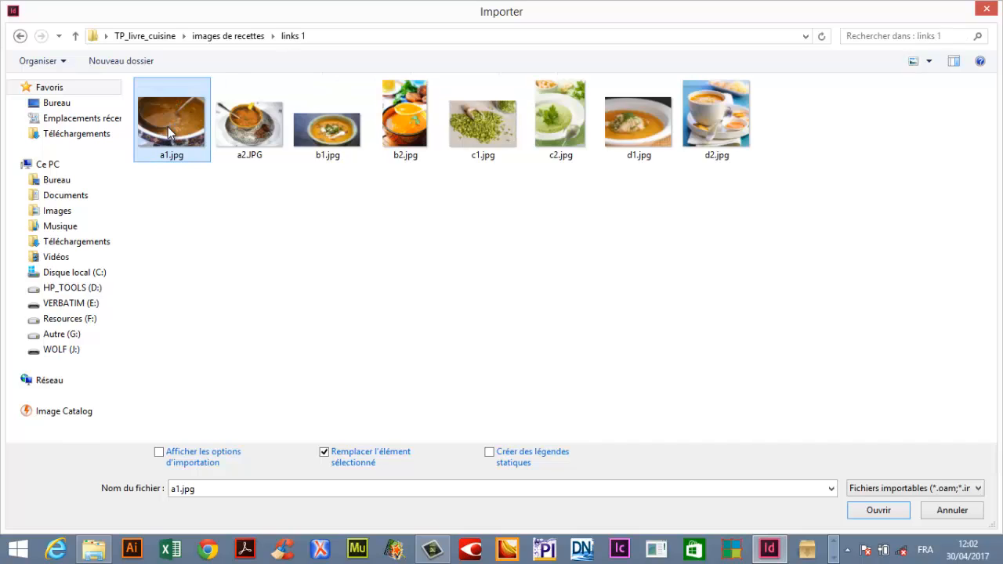
left_click(708, 130, "shift")
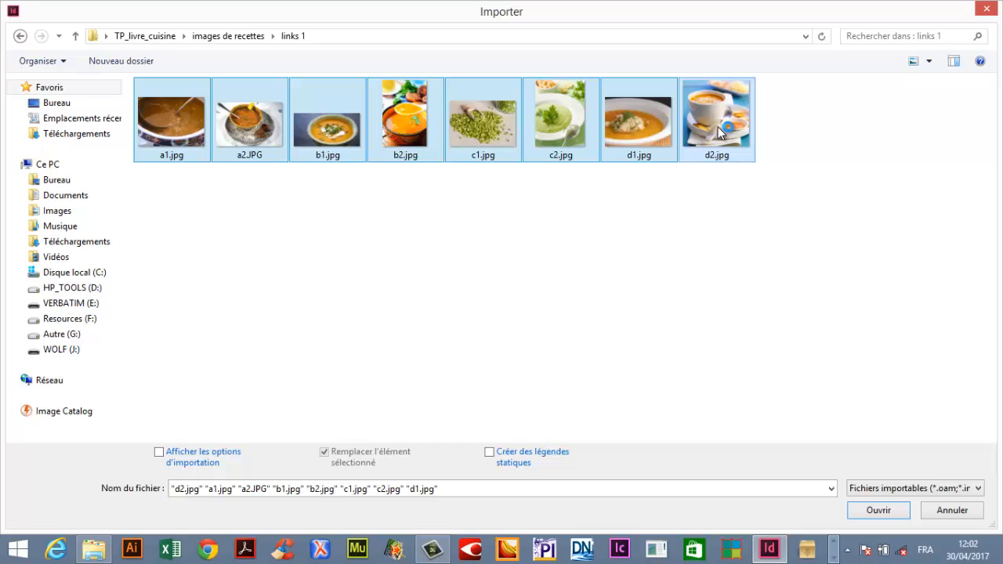
left_click(878, 510)
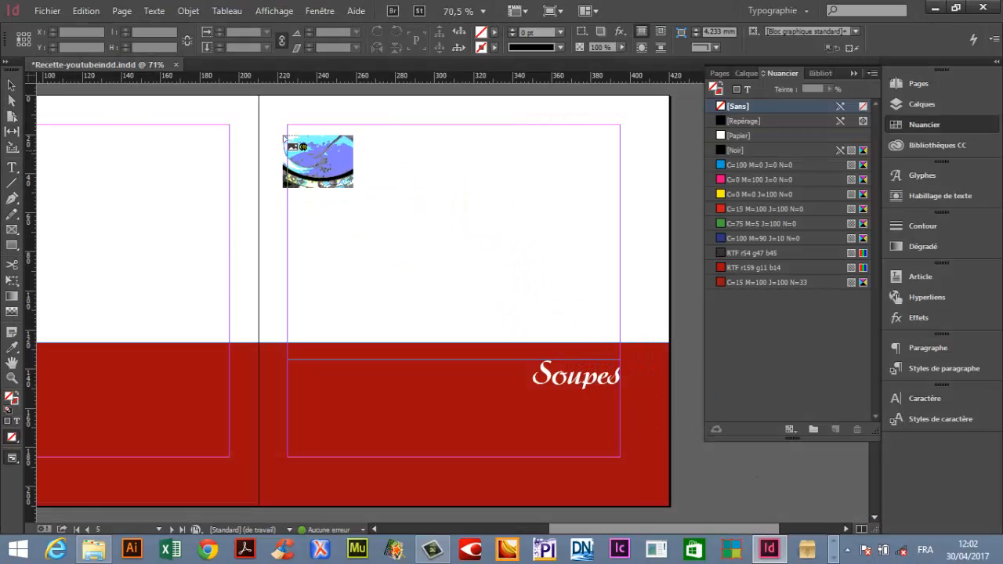
Step: Place the eight images as a three-by-three grid, about 170 by 102 mm, spanning the margins at the top of page 5
mouse_move(289, 128)
left_mouse_down()
mouse_move(488, 248)
mouse_move(611, 369)
mouse_move(630, 413)
mouse_move(622, 325)
left_mouse_up()
key("Right")
key("Right")
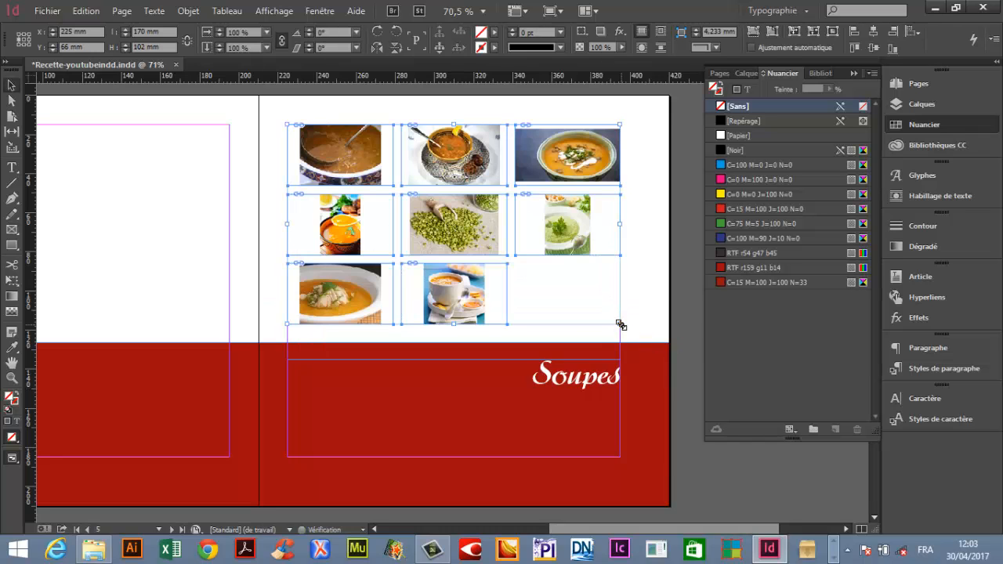
Step: Fit all the placed images with Remplir le bloc proportionnellement, then deselect them
right_click(488, 202)
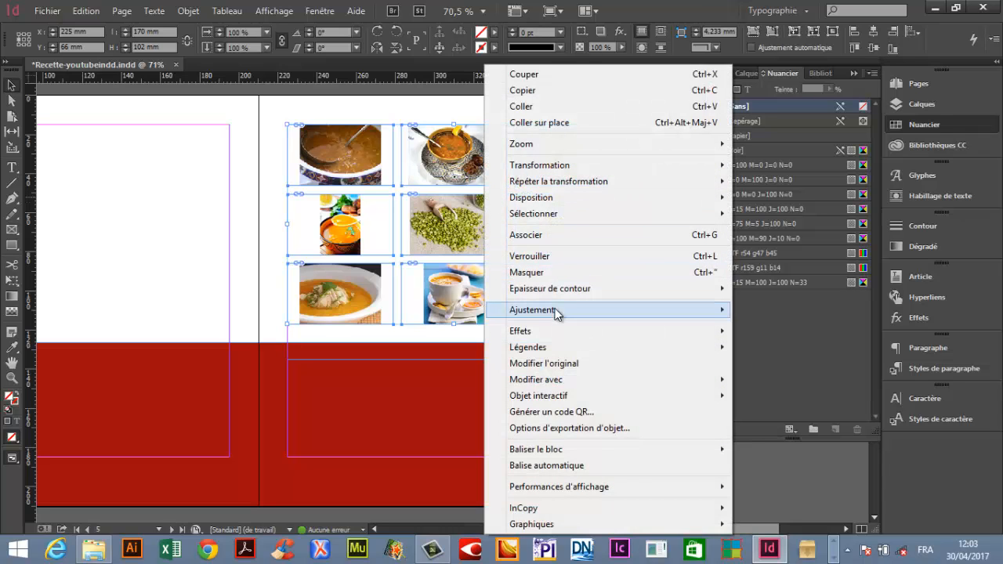
mouse_move(554, 311)
left_click(464, 312)
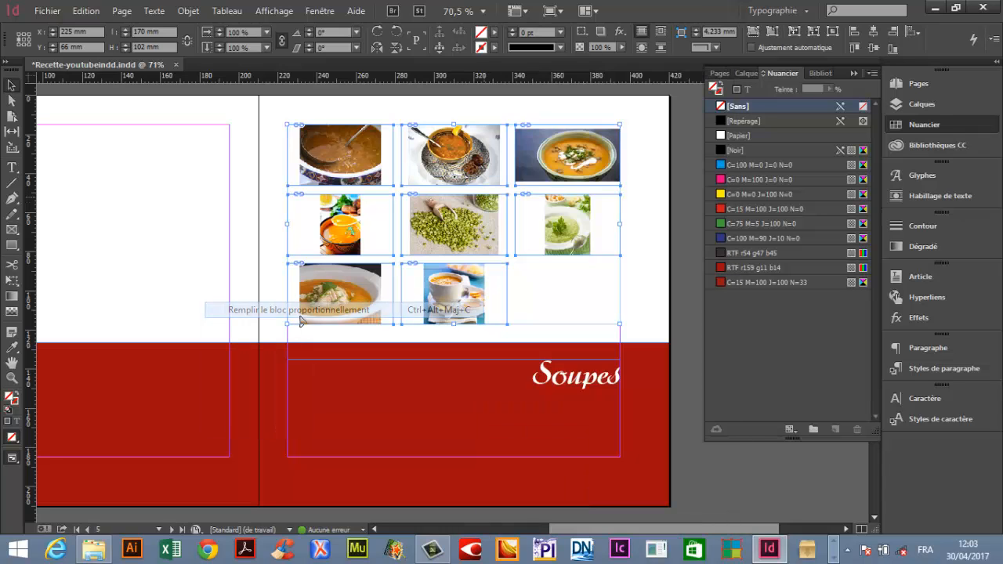
left_click(644, 262)
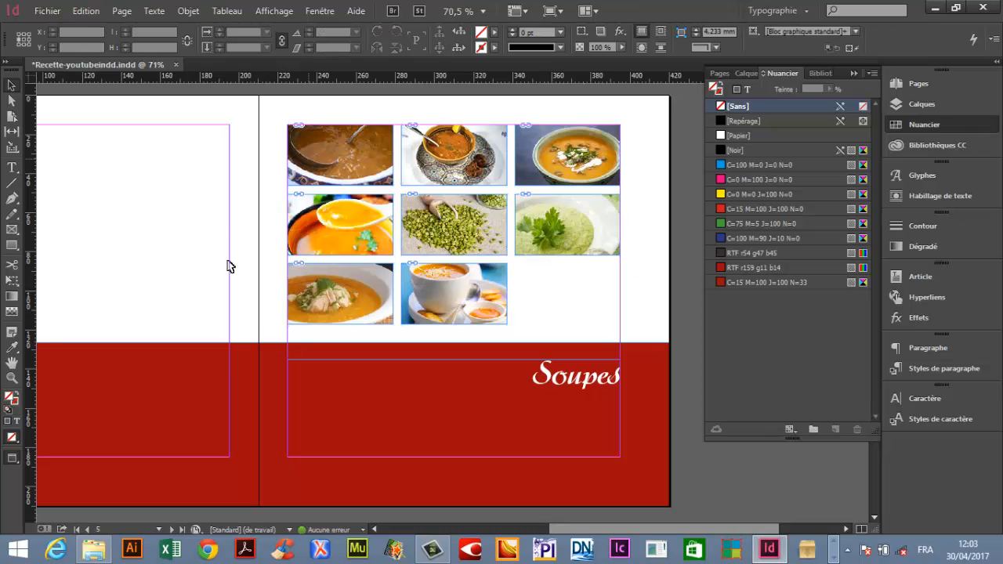
Step: Examine the "Soupes" spread in preview with the panels hidden and compare it with the following recipe spread
key("w")
key("Tab")
key("Tab")
key("Tab")
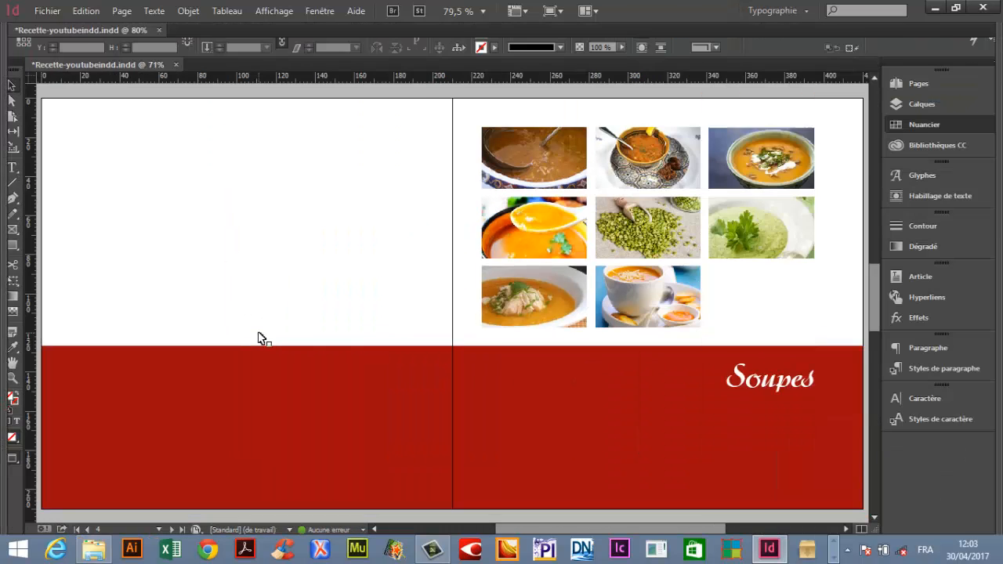
key("w")
key("w")
key("Tab")
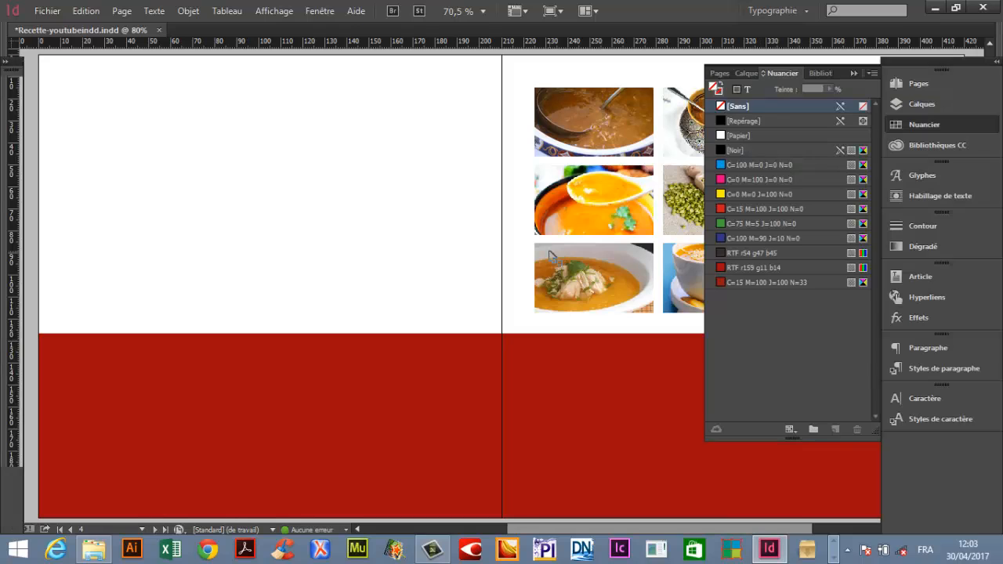
key("Tab")
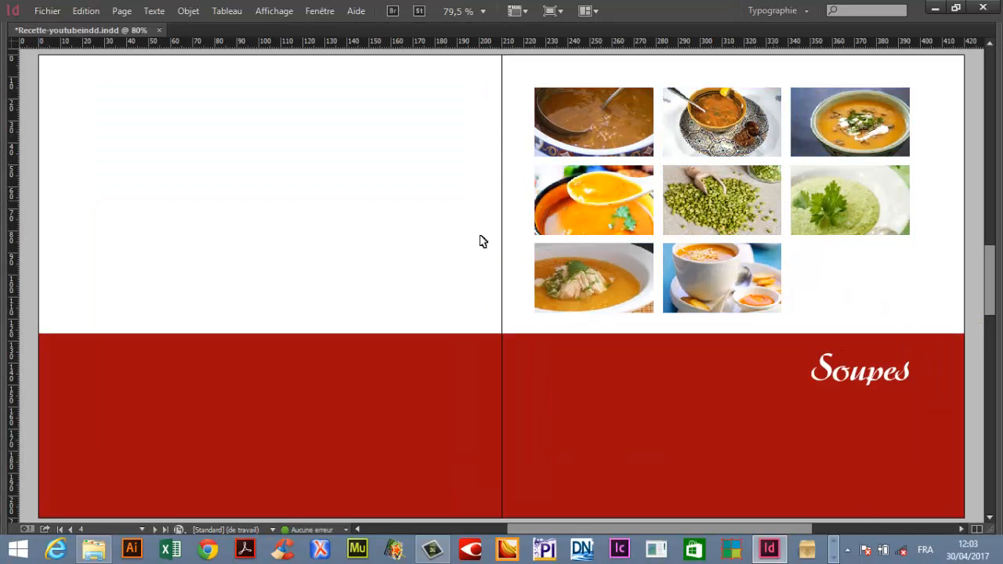
scroll(568, 385, "down", 5)
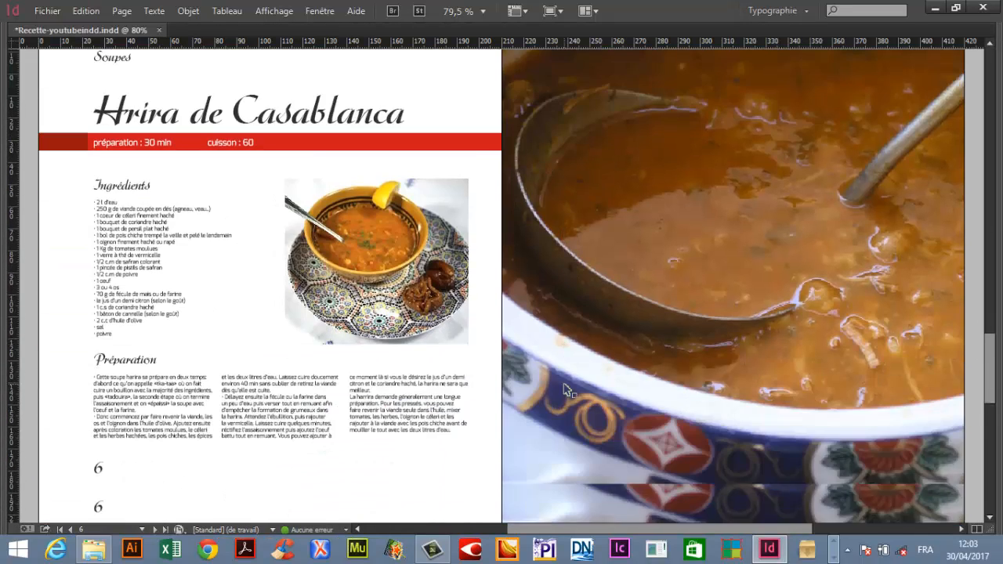
scroll(568, 390, "down", 3)
scroll(568, 391, "up", 8)
scroll(569, 390, "up", 4)
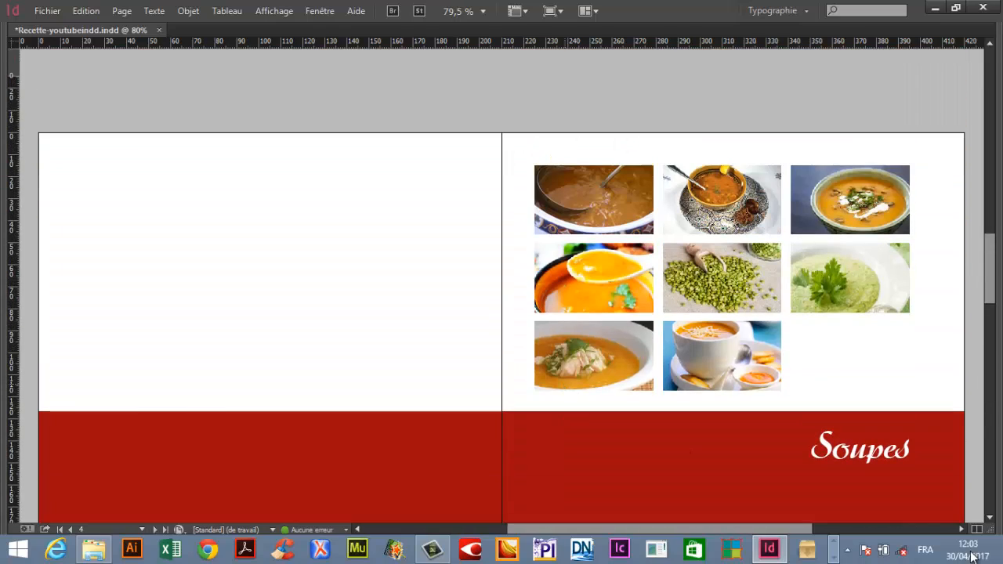
key("w")
left_click_drag(815, 333, 632, 220)
key("Tab")
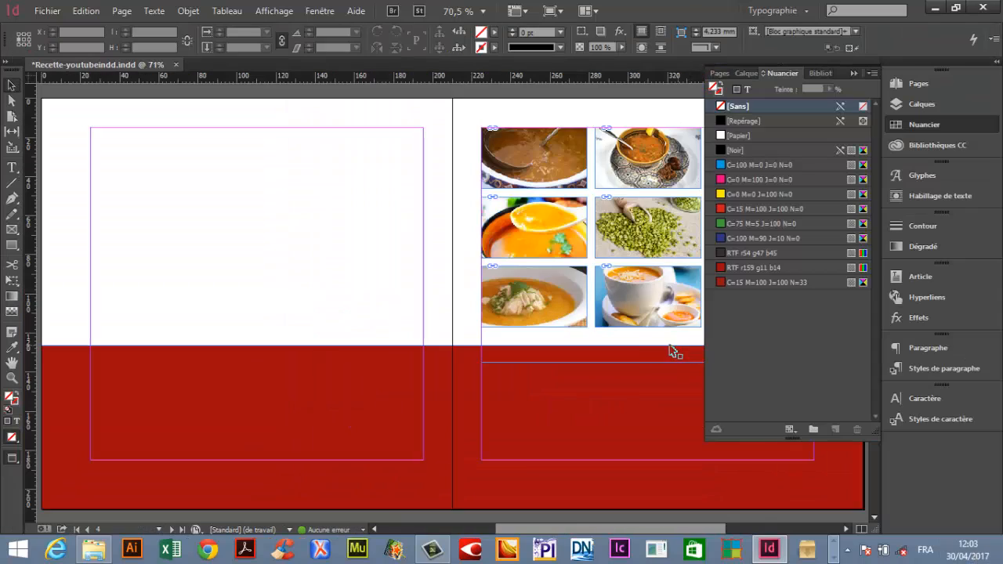
Step: Create a paragraph style named "Intro-famille-recette" from the formatting of the "Soupes" title and apply it to the title
scroll(627, 336, "right", 3)
left_click(528, 384)
key("t")
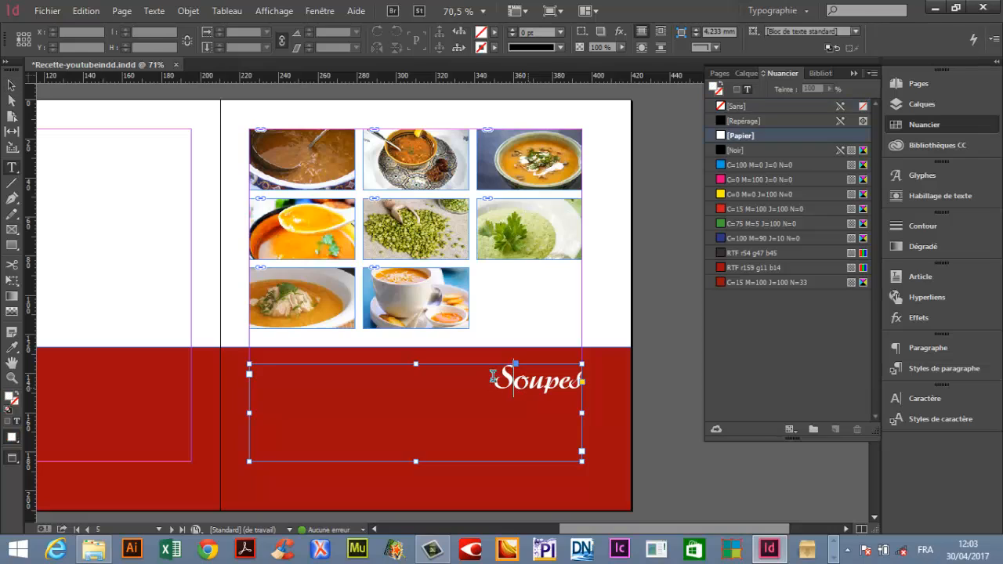
left_click_drag(494, 379, 579, 381)
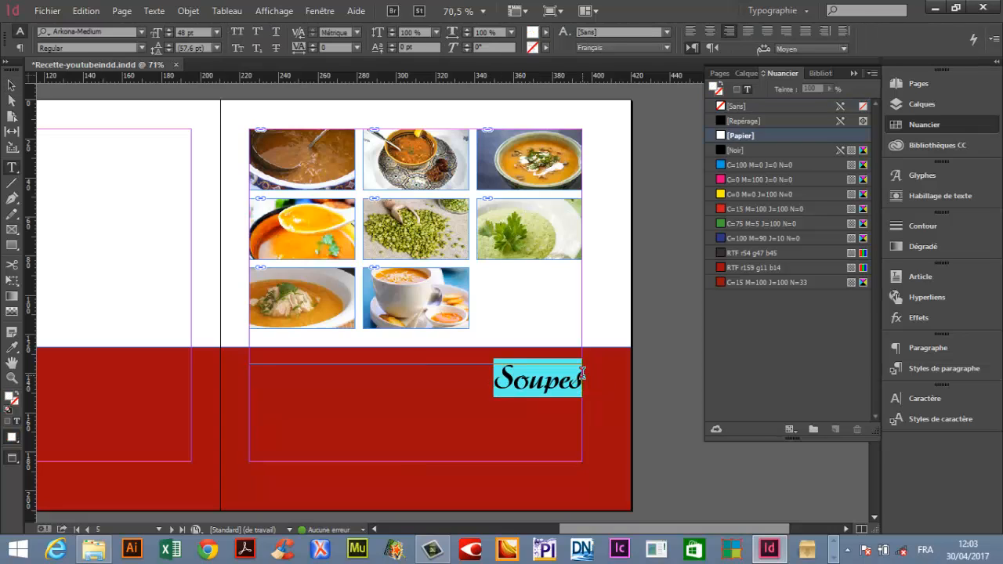
double_click(553, 378)
left_click(944, 369)
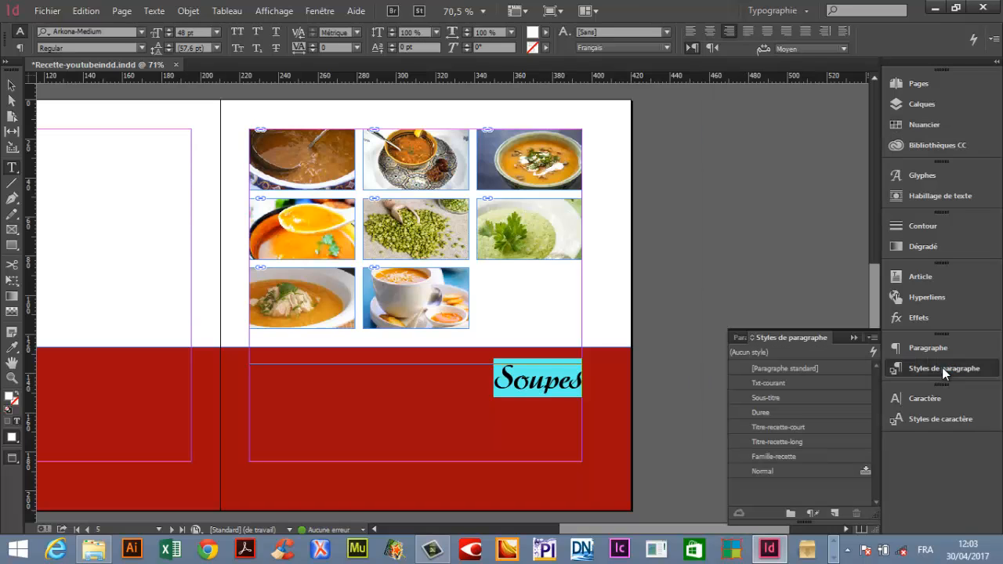
left_click(872, 337)
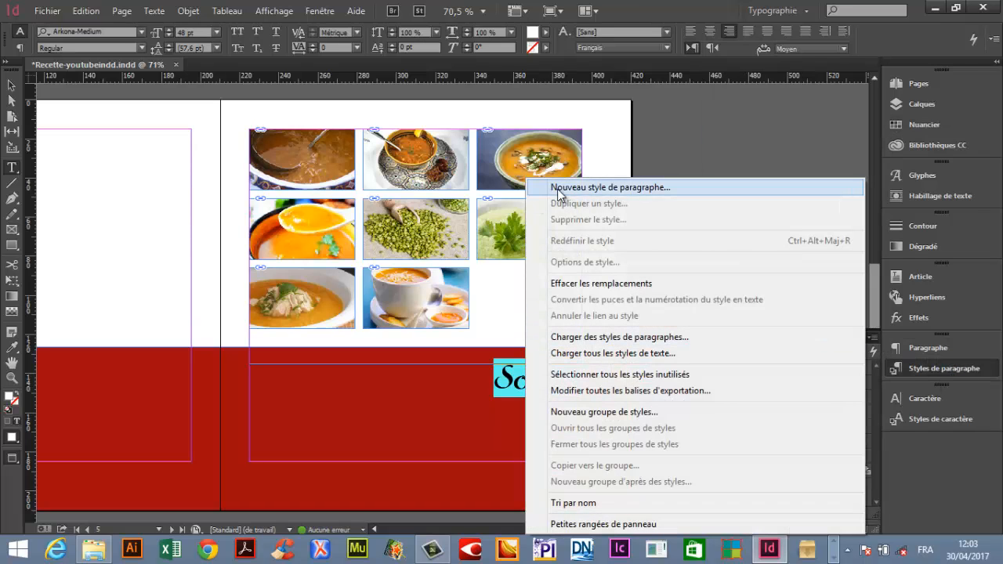
left_click(585, 189)
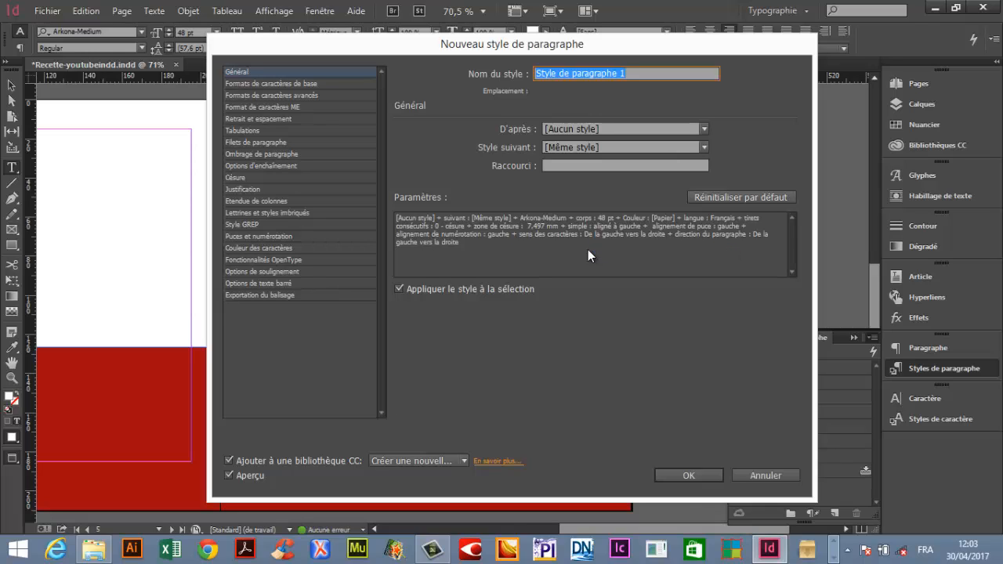
key("BackSpace")
type("Inf")
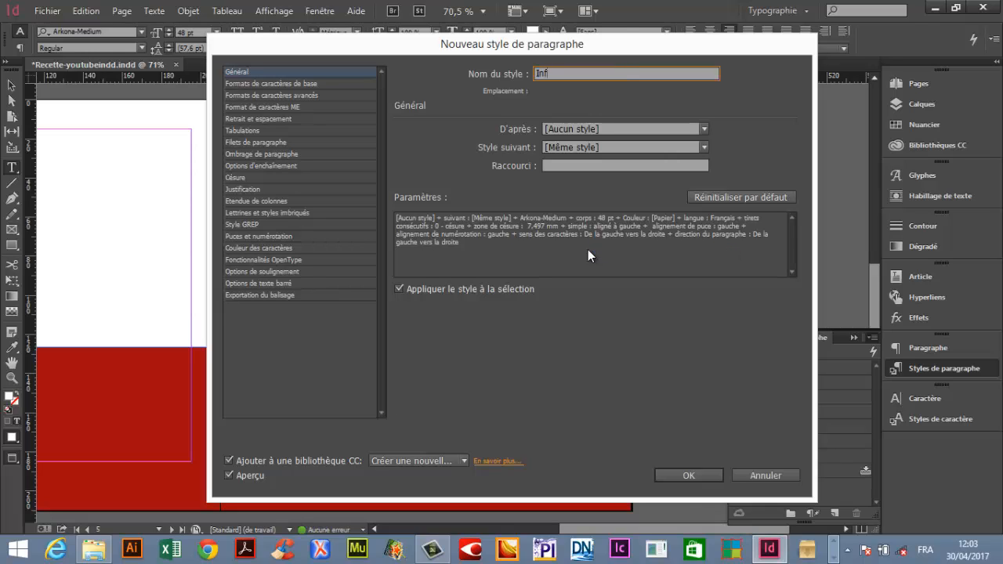
key("BackSpace")
type("tro-famille-recette")
left_click(688, 476)
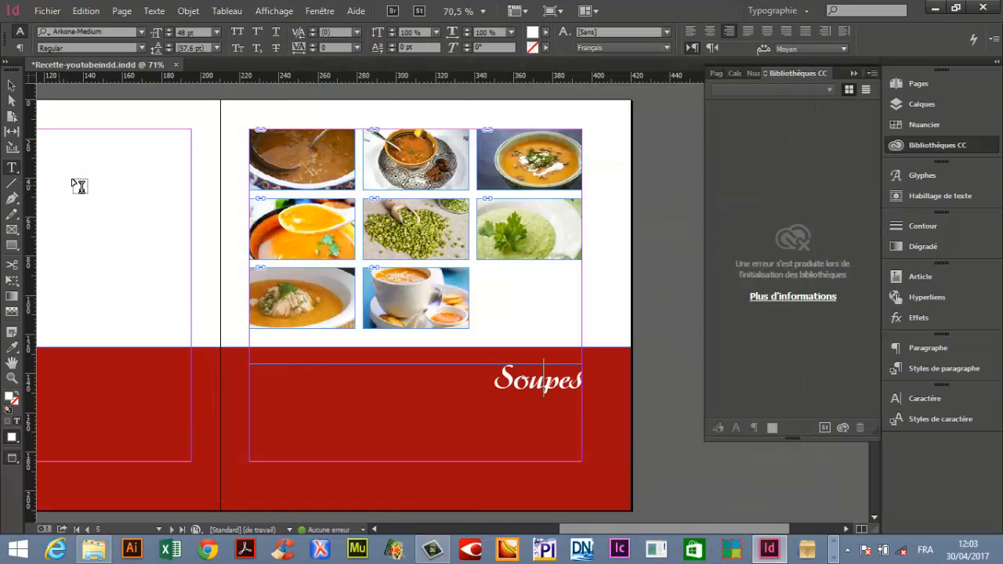
Step: Review the whole "Soupes" opening spread in preview, without guides or panels
left_click(11, 84)
key("Tab")
key("ctrl+alt+0")
left_click(231, 130)
key("w")
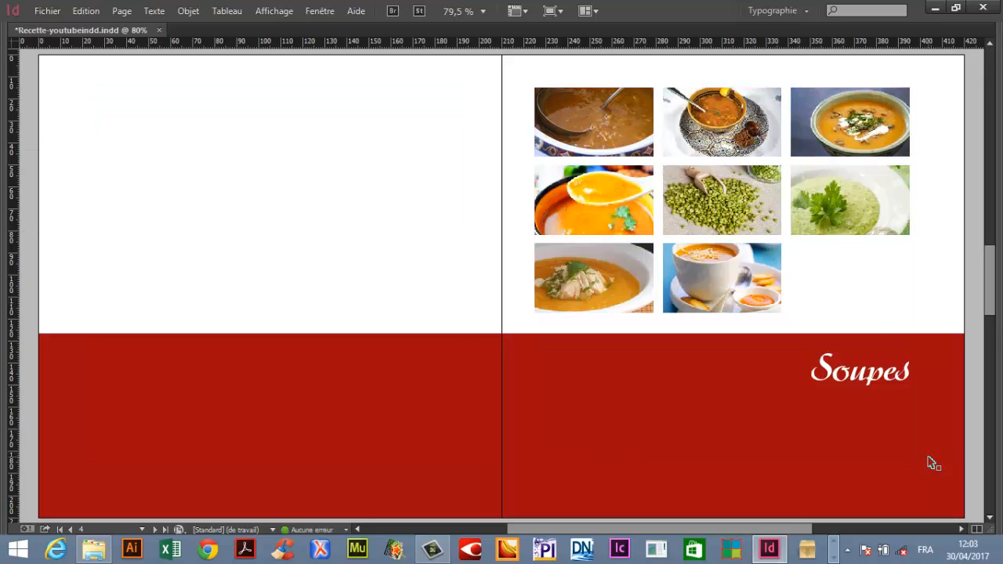
key("Tab")
key("Tab")
left_click_drag(896, 513, 866, 434)
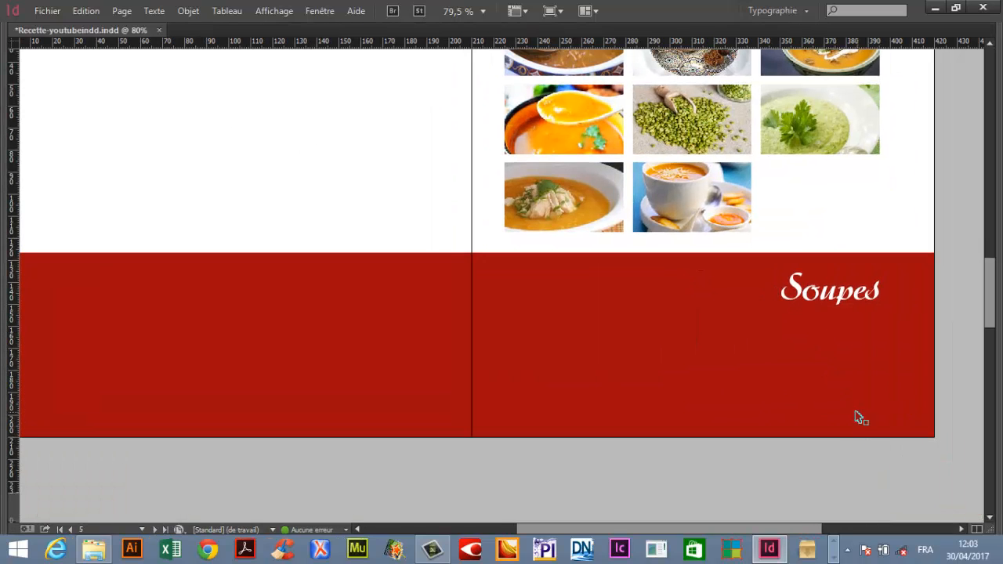
key("Tab")
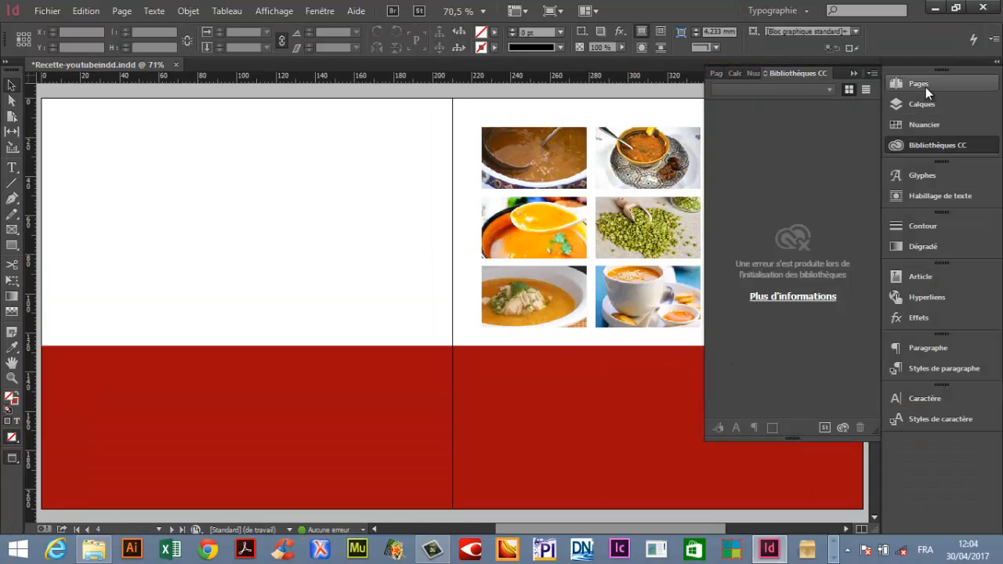
Step: Open recipe spreads 6-7 and 8-9 in turn and examine the layout of pages 8-9 with the panels hidden
left_click(922, 83)
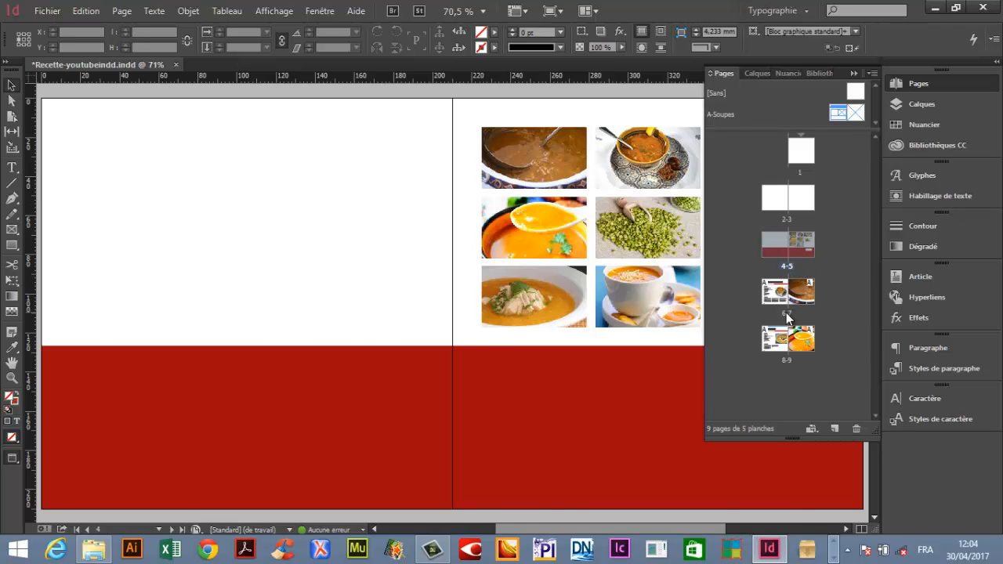
double_click(787, 291)
double_click(788, 358)
key("Tab")
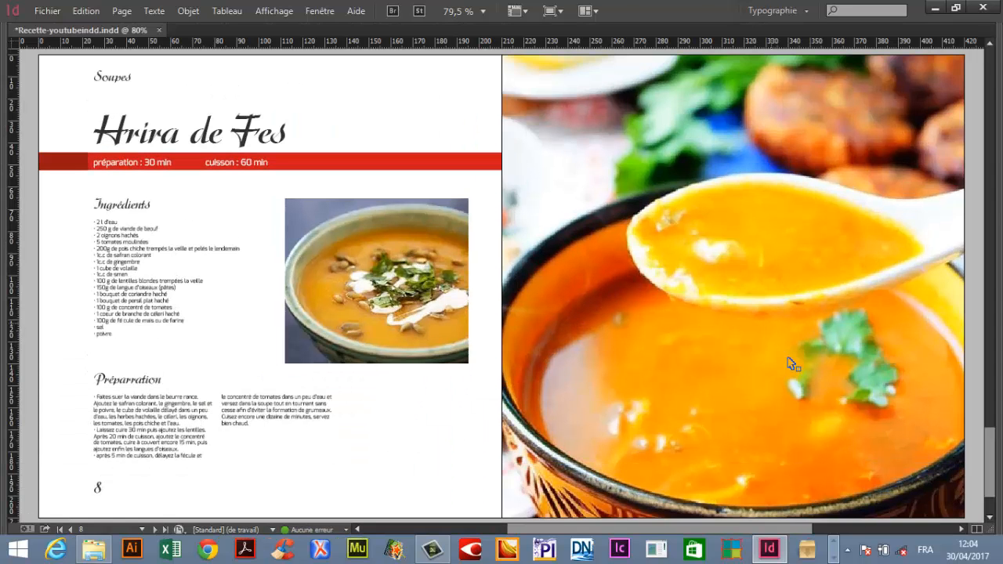
key("Tab")
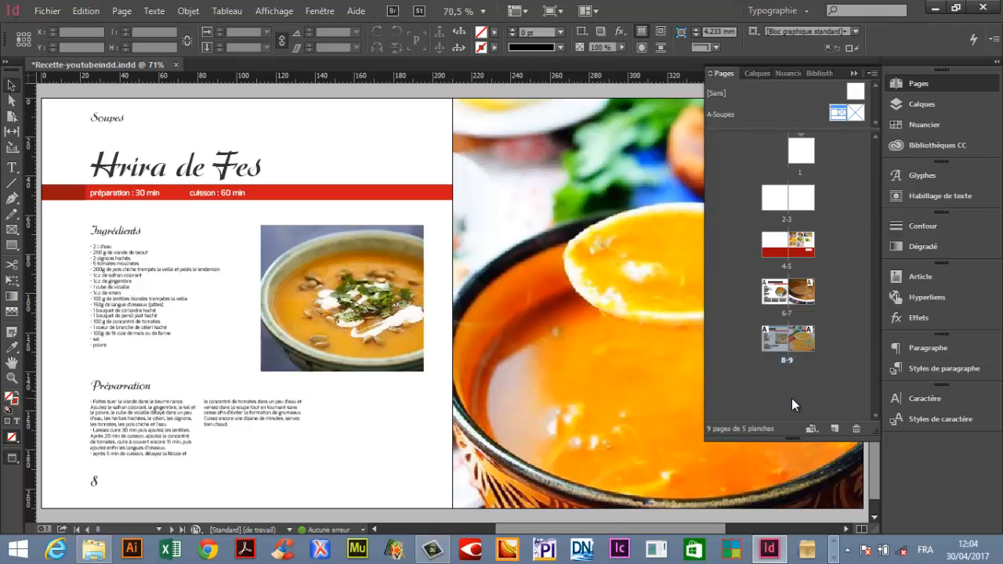
Step: Draw a text frame on page 3 across the full margin width, from the top margin to the lower part of the page
double_click(804, 202)
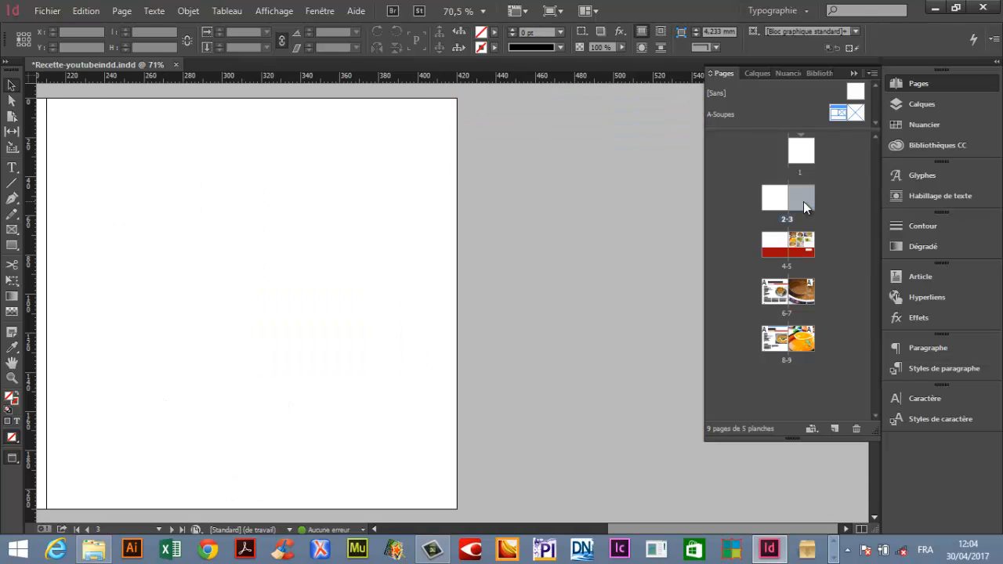
left_click(17, 167)
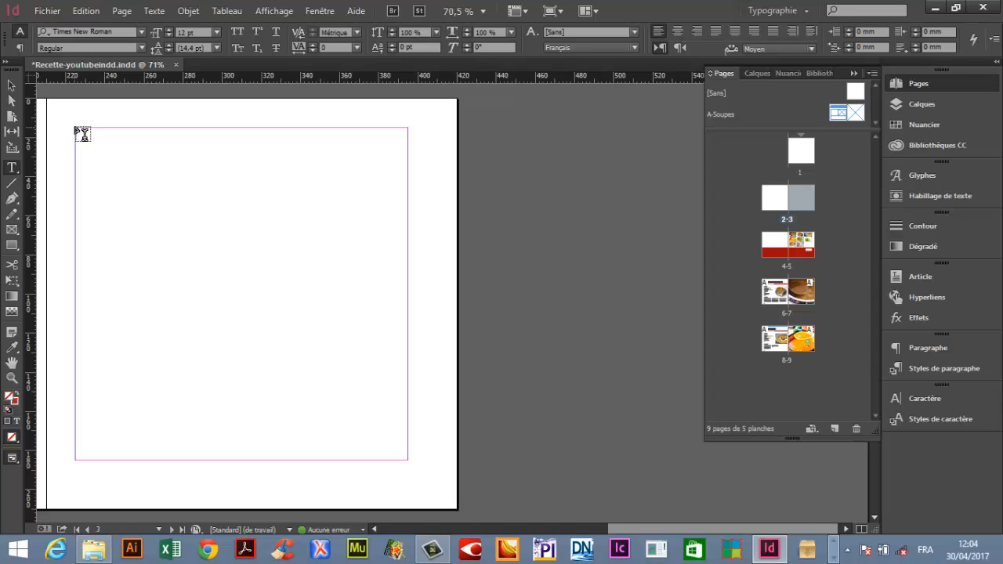
left_click_drag(76, 128, 410, 362)
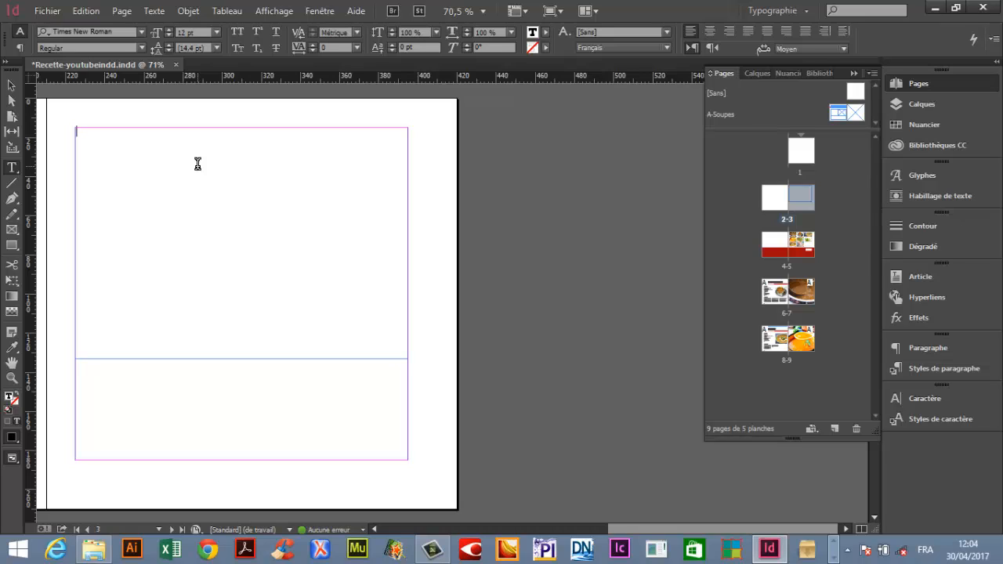
Step: Enter two lines of text in the page 3 frame: "Sommaire Titre" and "Sommaitre txt"
type("Sommaire txt")
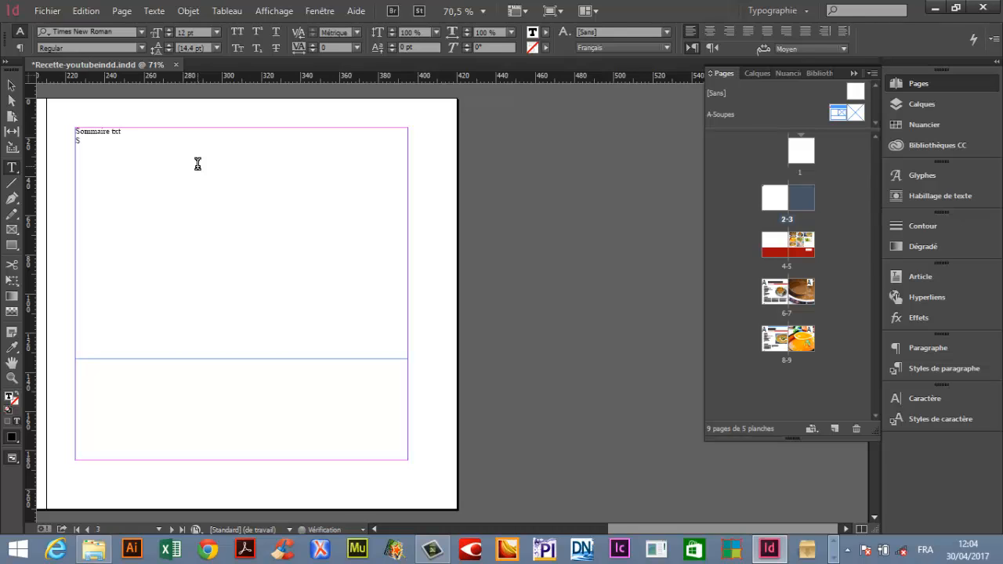
type("o")
left_click_drag(112, 132, 117, 131)
type("T")
Step: Set the font of the "Sommaire Titre" line to Exo Bold
left_click(11, 85)
key("z")
left_click_drag(44, 116, 283, 236)
left_click(323, 132)
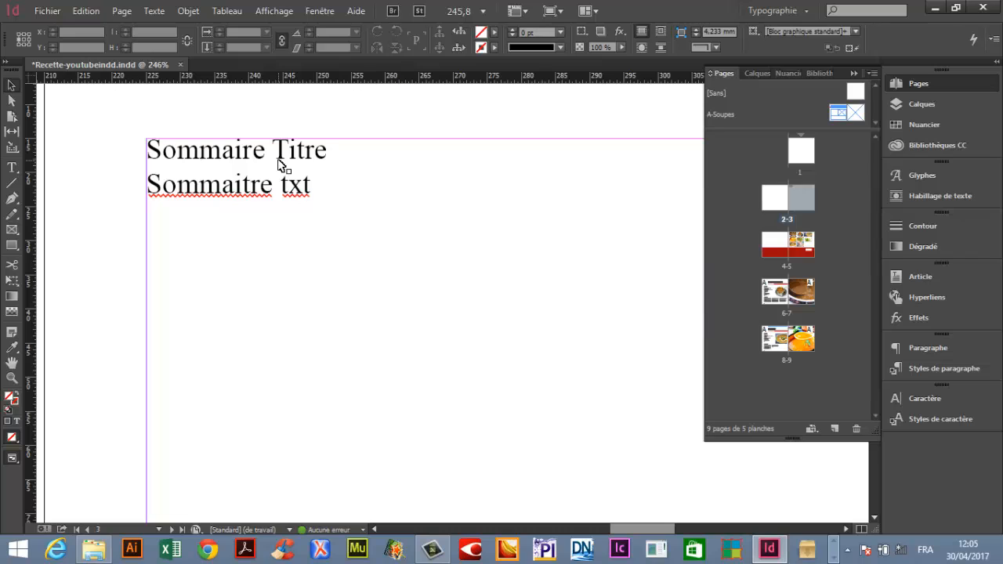
double_click(254, 153)
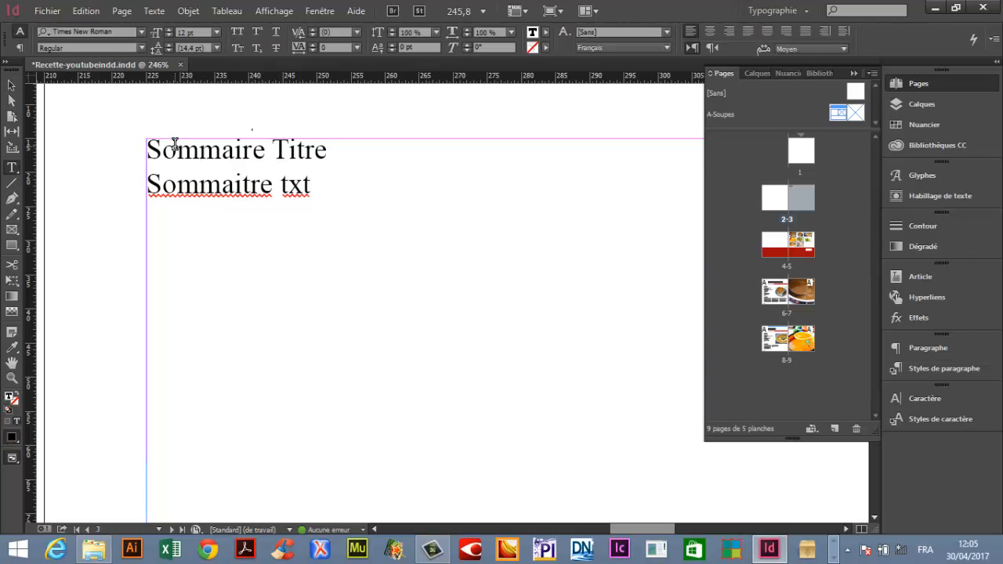
triple_click(165, 151)
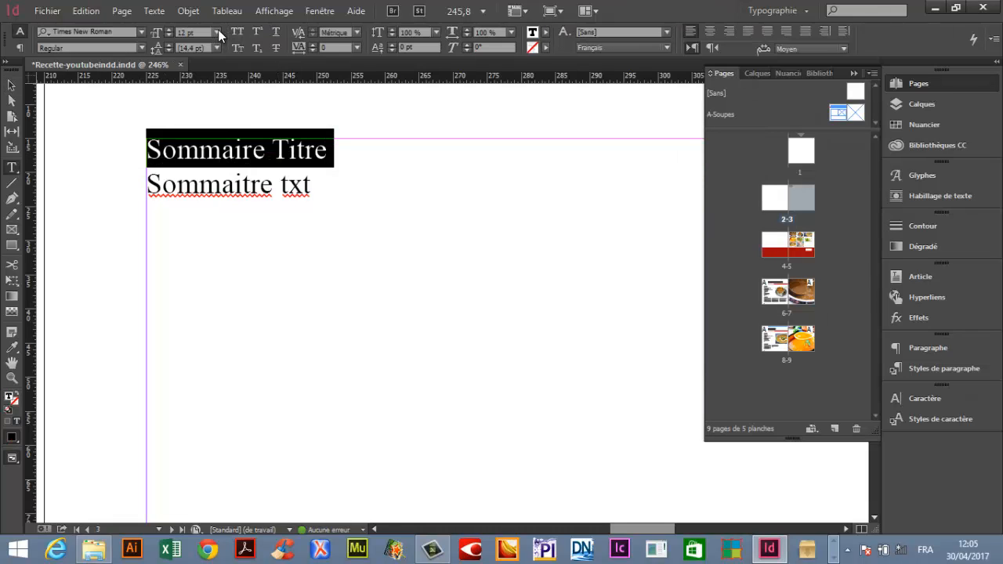
left_click(140, 32)
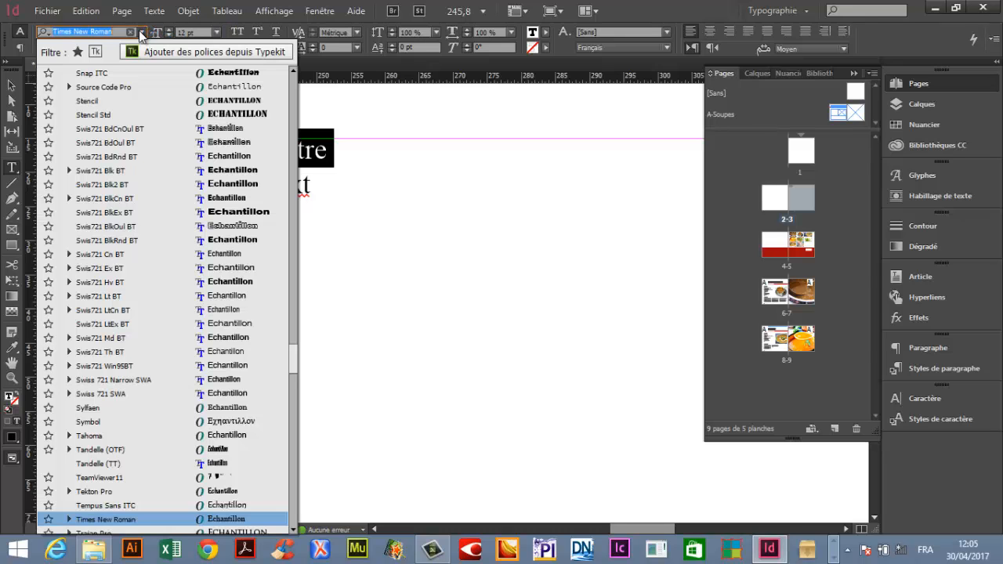
left_click_drag(293, 361, 311, 54)
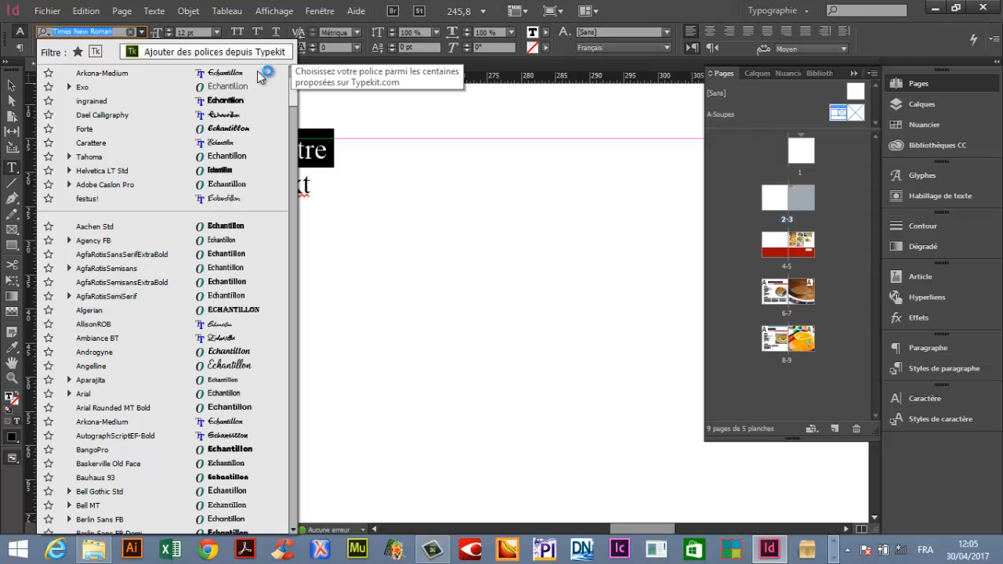
left_click(141, 84)
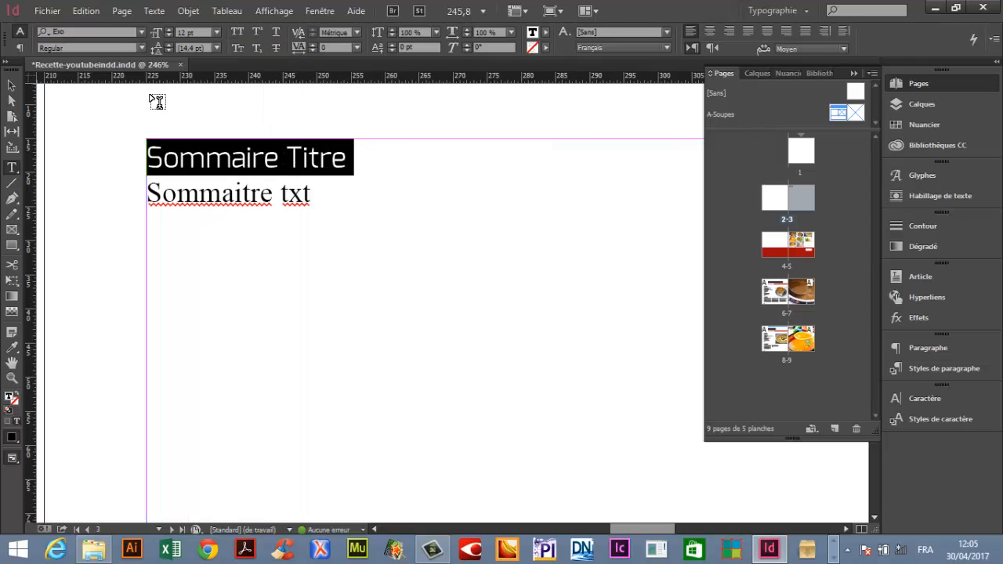
left_click(142, 48)
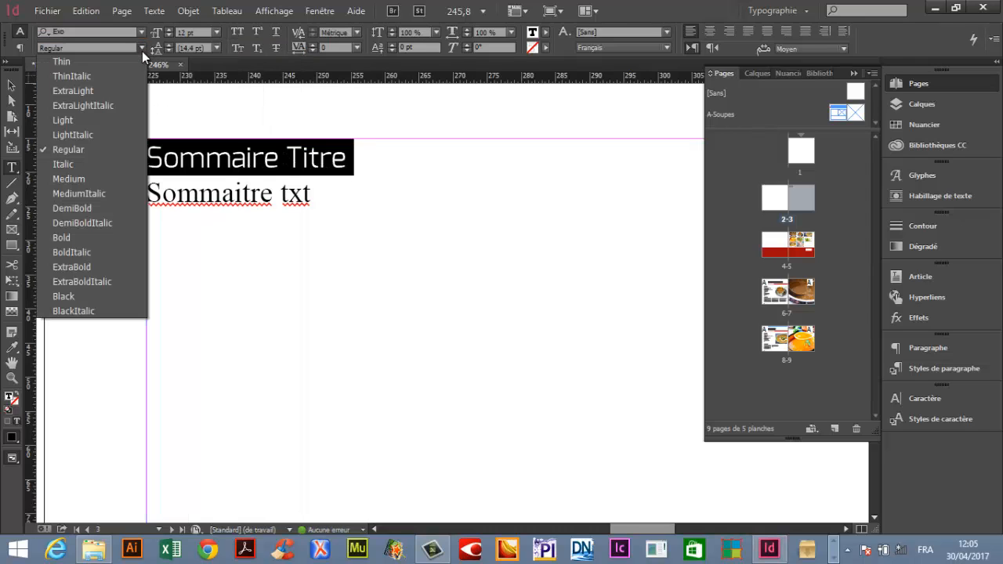
left_click(88, 239)
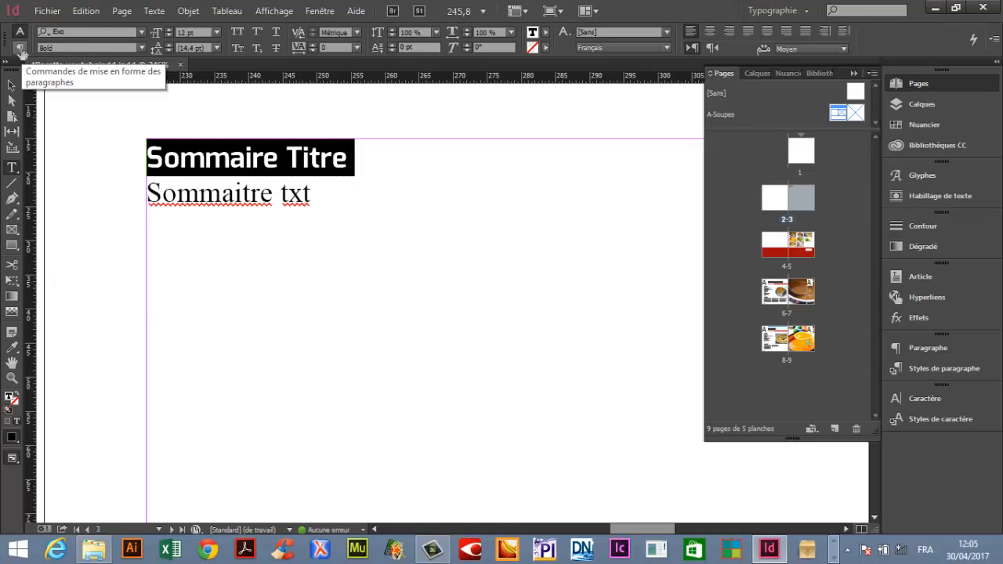
Step: Set the space after the "Sommaire Titre" paragraph to 2 mm
left_click(20, 48)
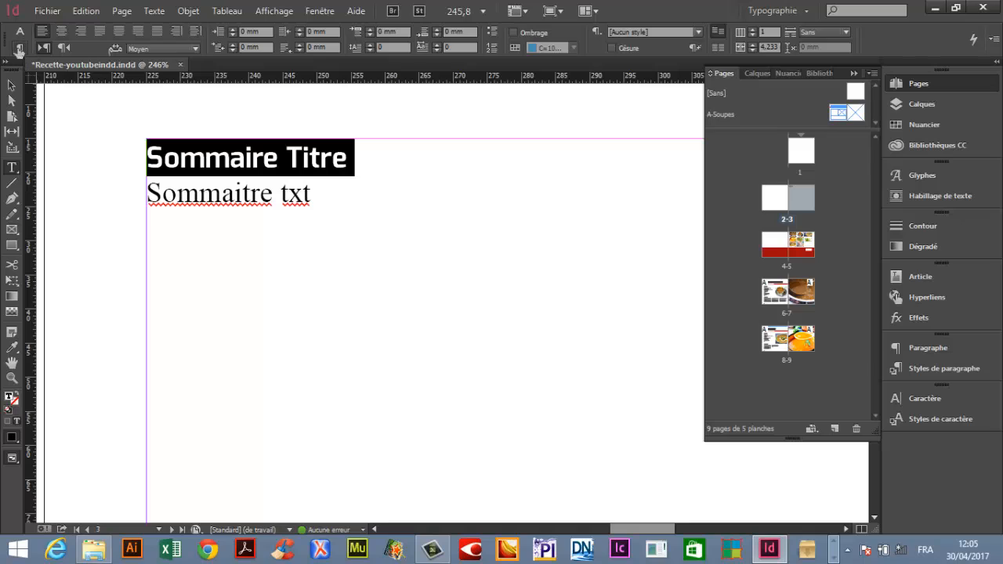
left_click(436, 29)
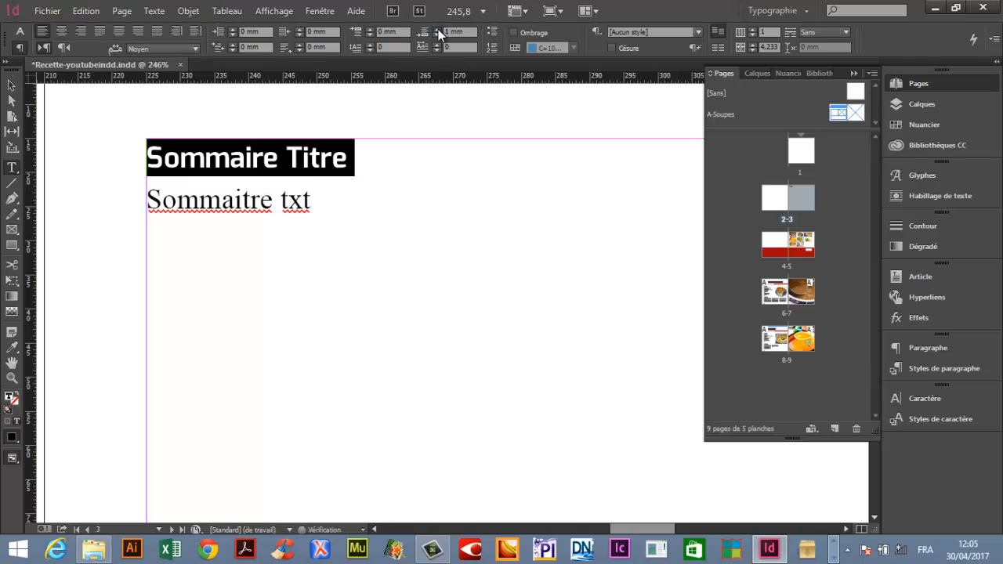
left_click(436, 29)
left_click(203, 213)
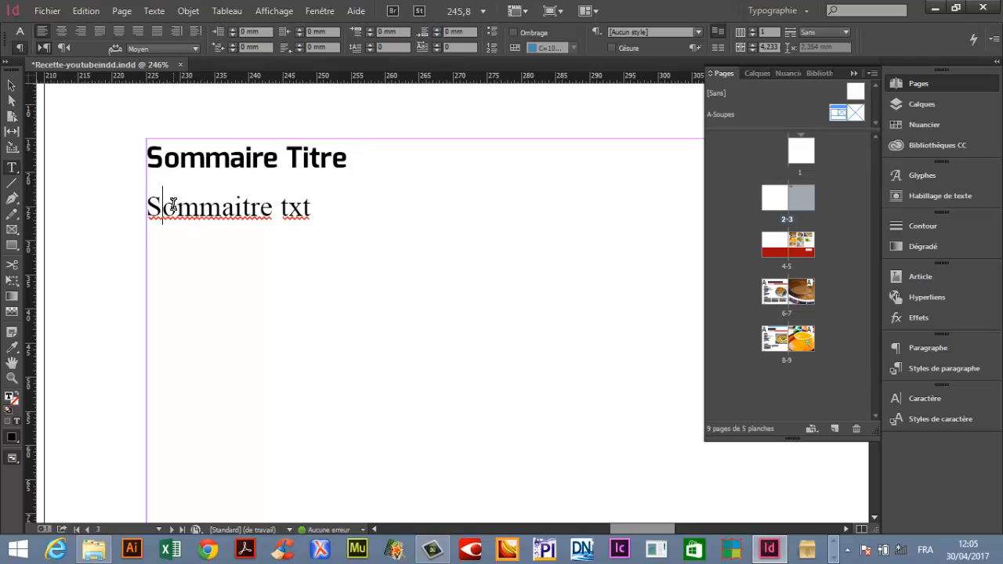
triple_click(167, 203)
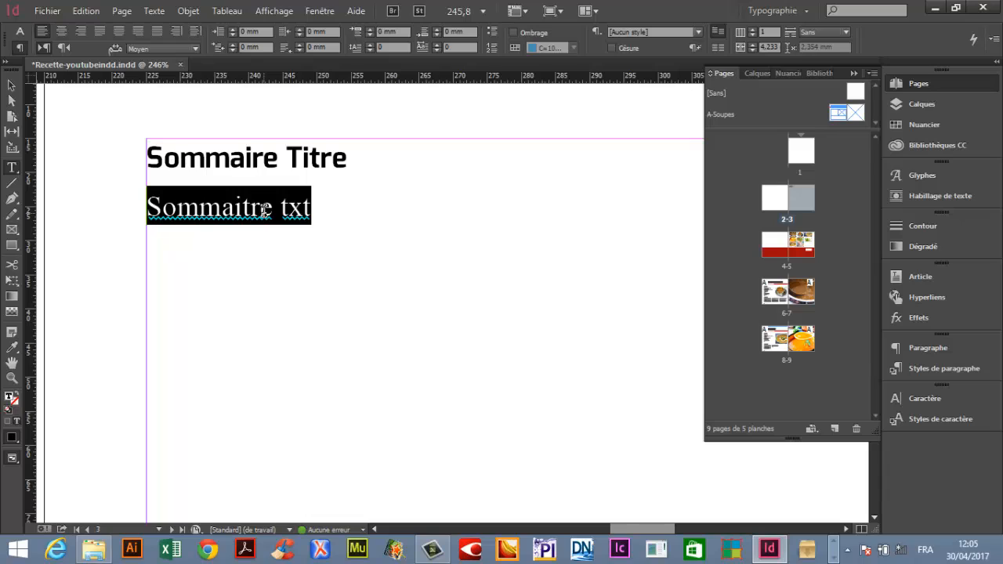
left_click(314, 202)
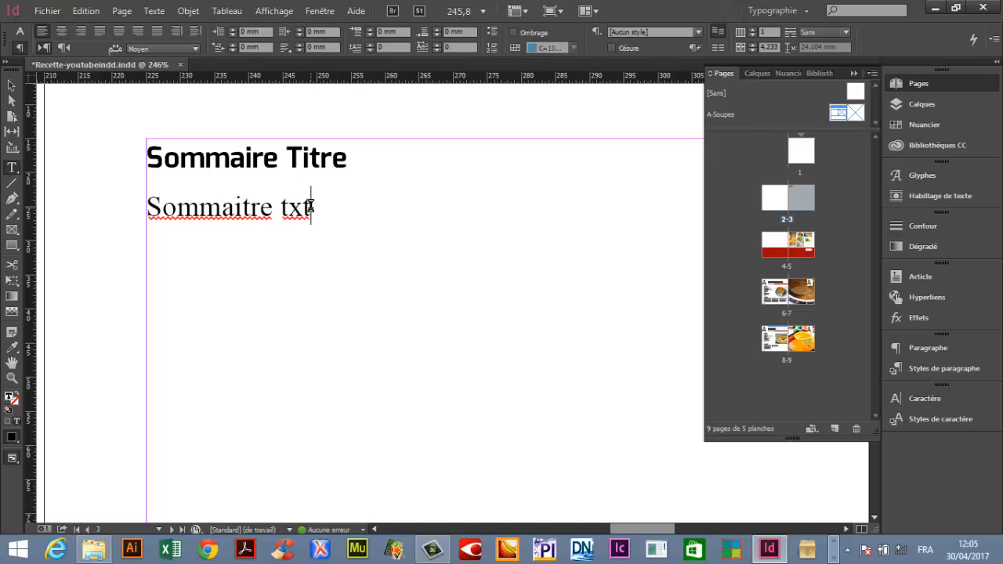
left_click_drag(310, 206, 146, 206)
left_click_drag(147, 205, 324, 209)
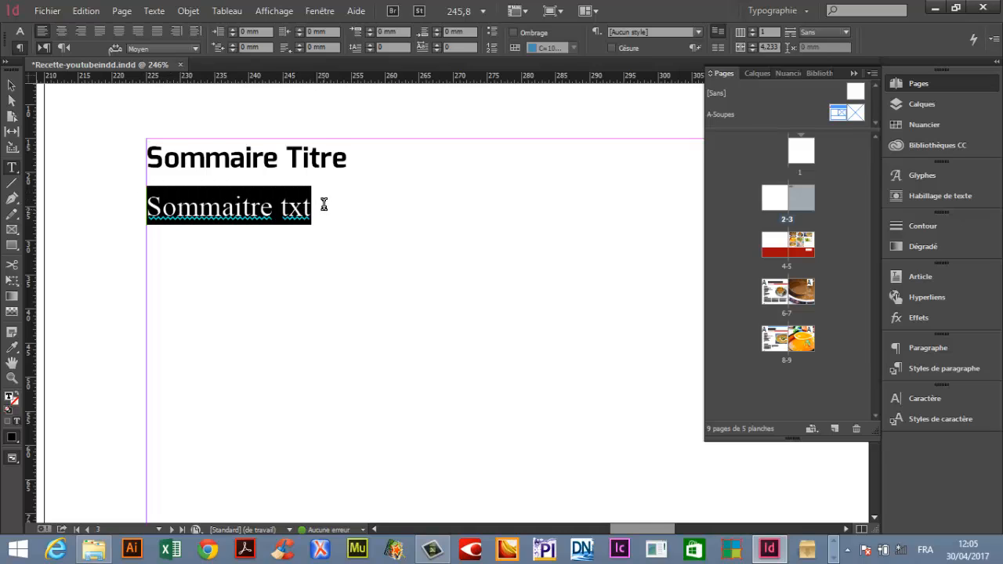
Step: Set the font style of the "Sommaire Titre" line to ExtraBold
triple_click(202, 137)
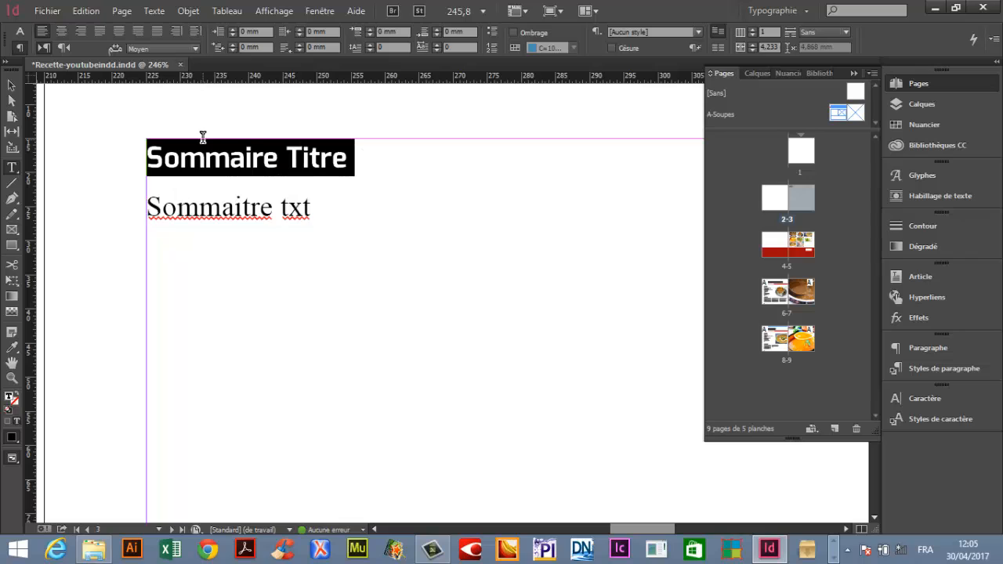
left_click(20, 31)
left_click(142, 47)
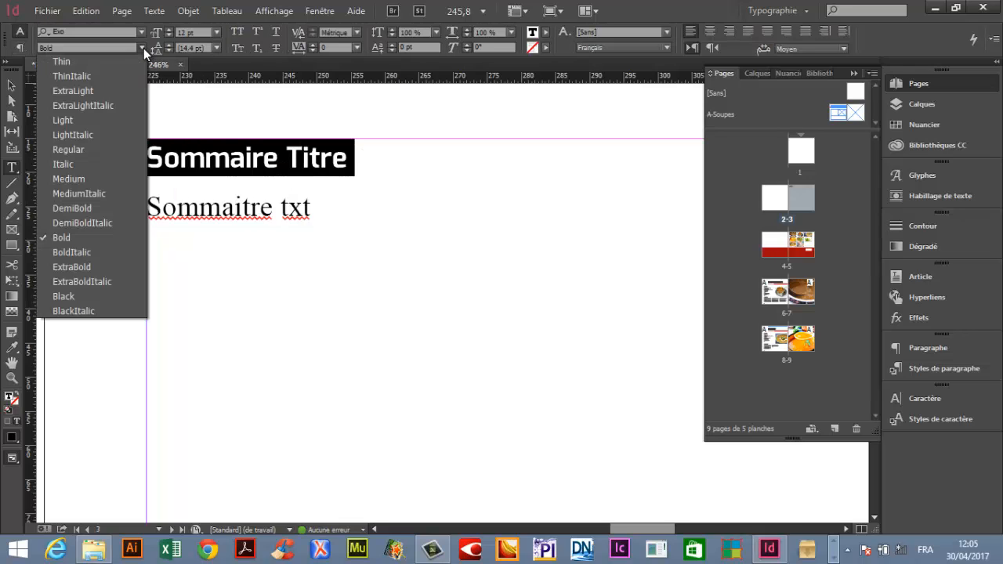
left_click(97, 267)
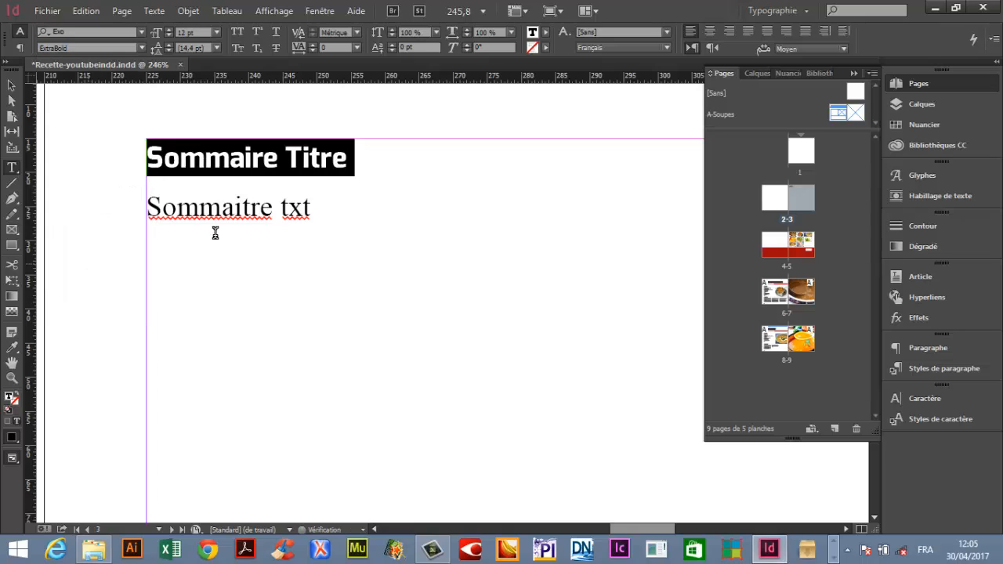
Step: Edit the second line of the page 3 frame so that it reads "Sommaire Famille"
left_click(219, 209)
triple_click(219, 210)
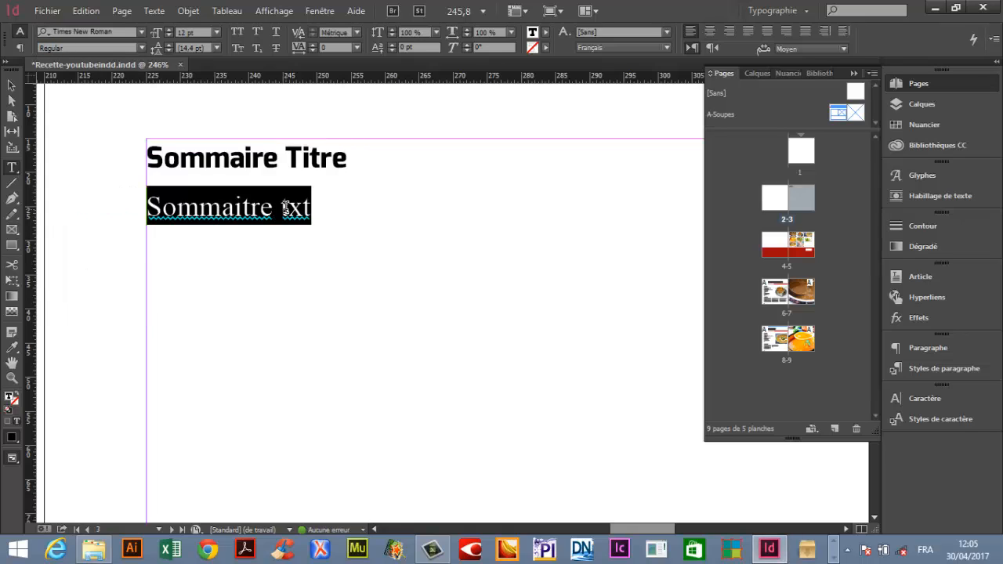
left_click_drag(281, 208, 314, 223)
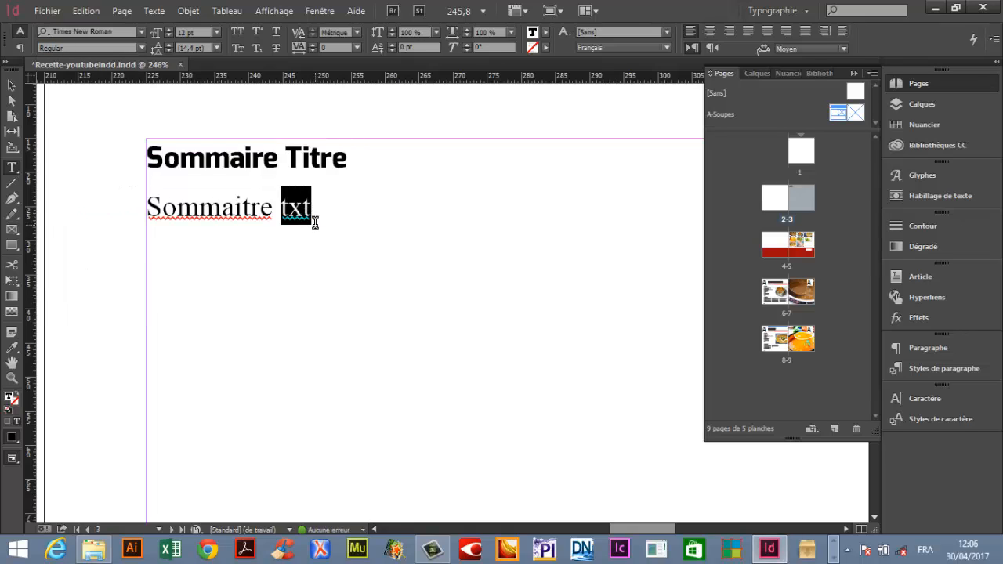
type("F")
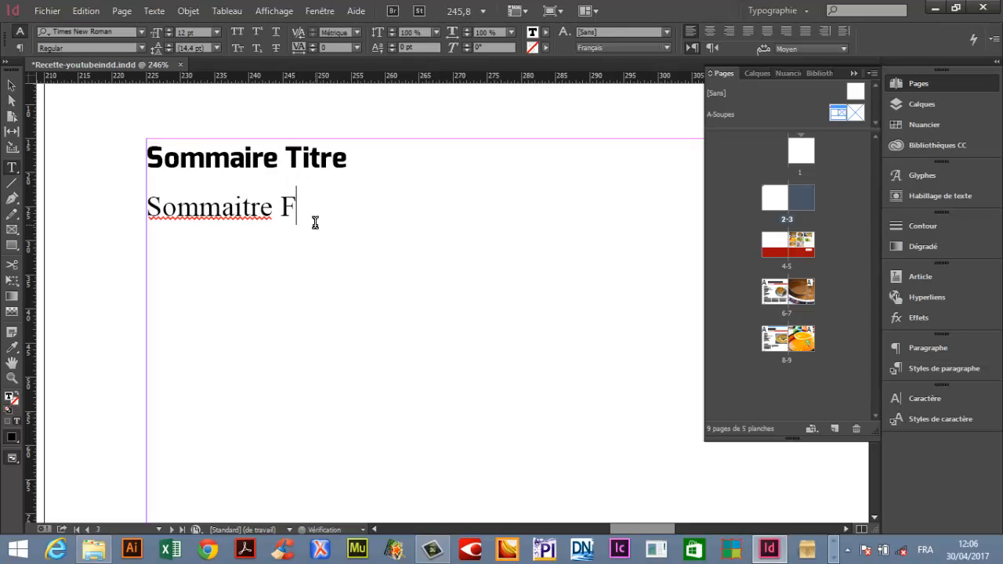
type("amille")
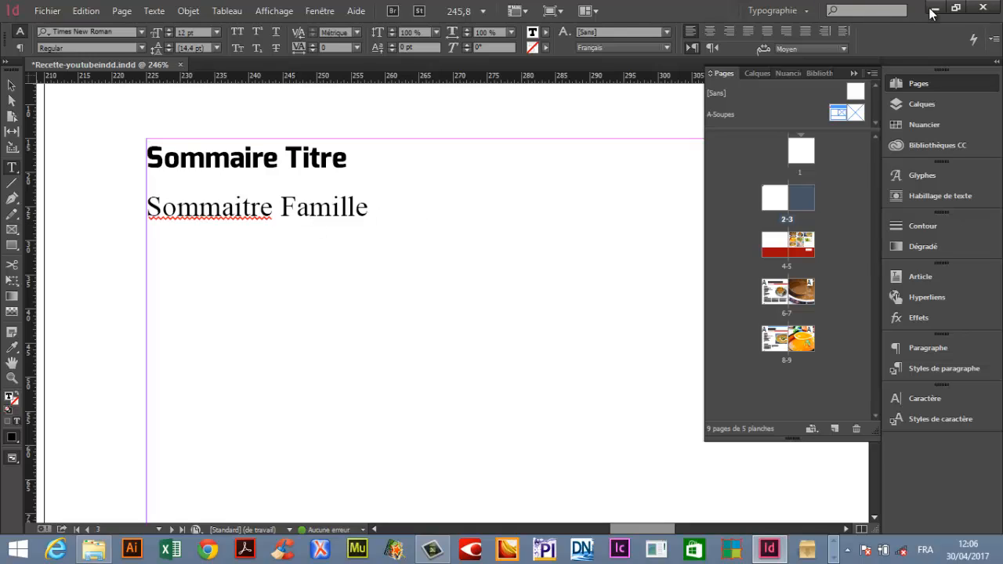
double_click(294, 204)
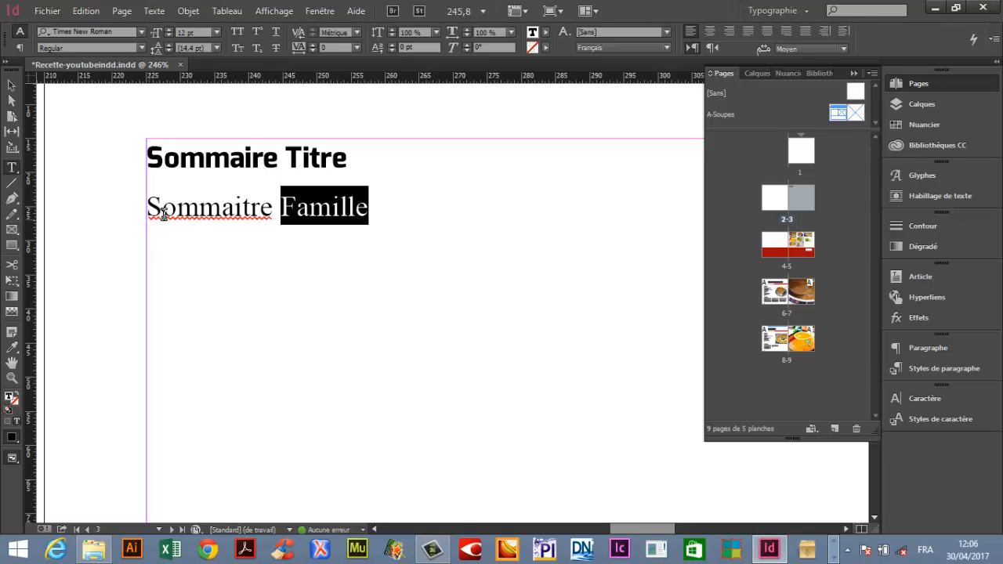
left_click(245, 205)
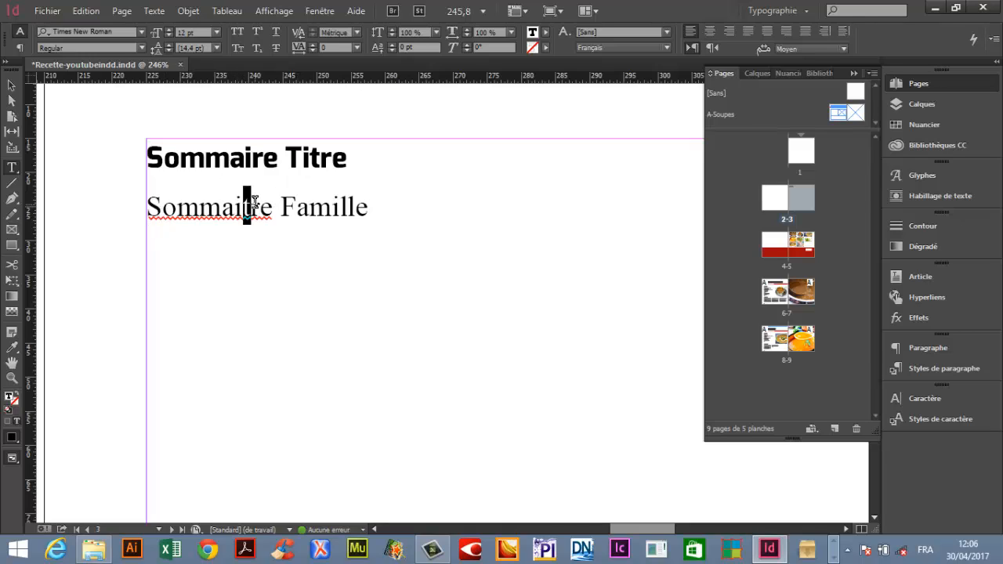
key("BackSpace")
Step: Add a third line reading "Sommaire txt" below "Sommaire Famille"
double_click(339, 208)
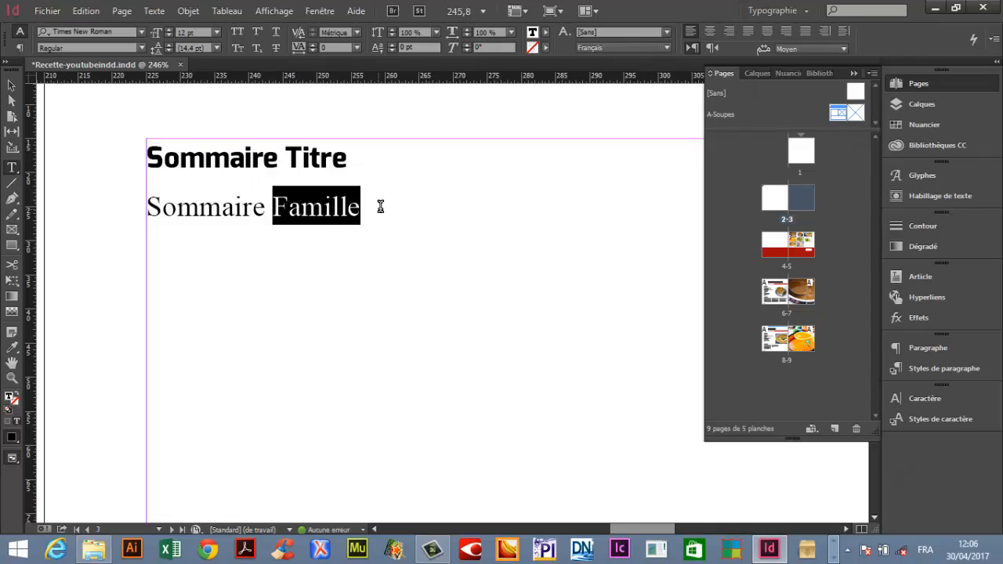
left_click(363, 206)
key("Return")
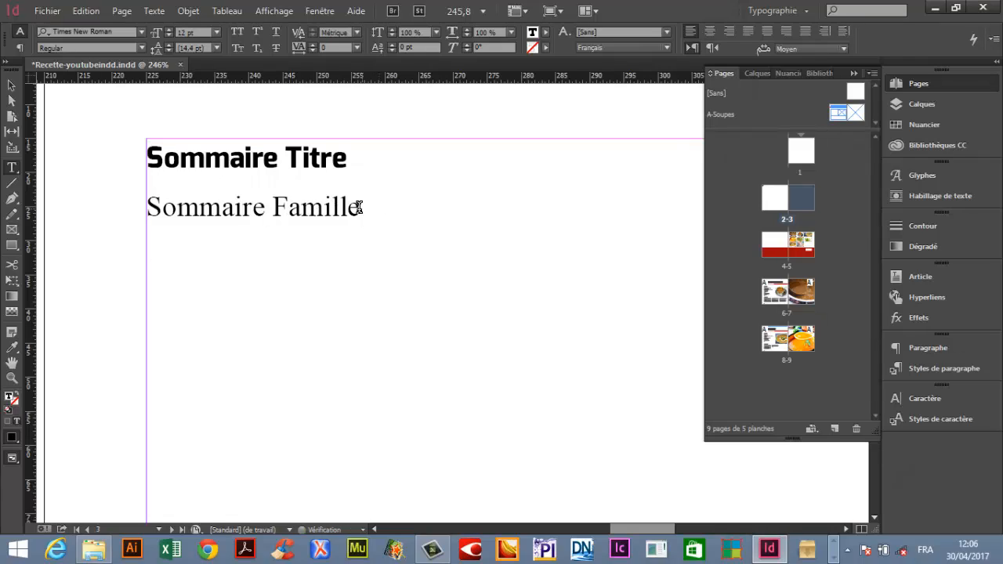
type("Somma")
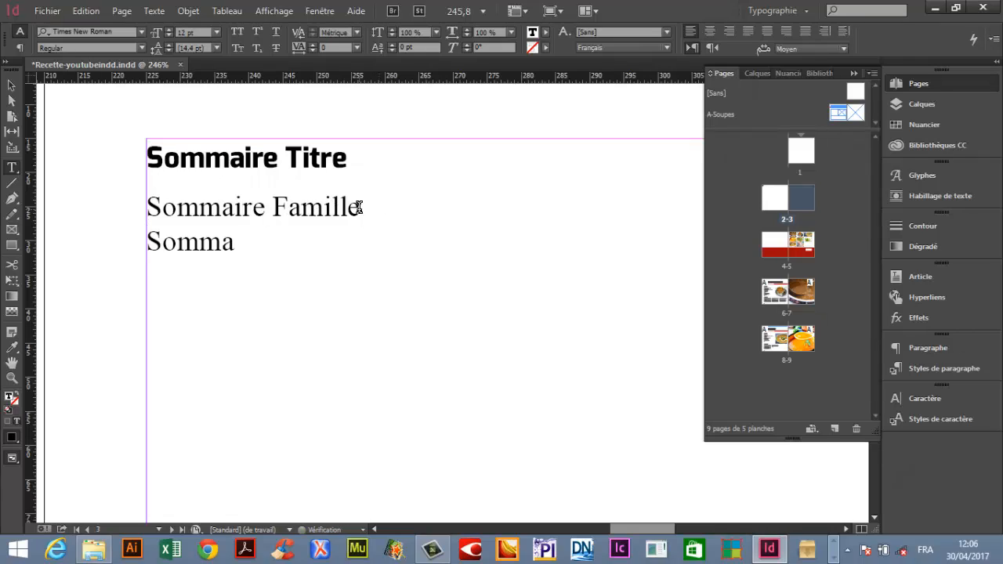
type("ire txt")
Step: Change the font of the "Sommaire Famille" and "Sommaire txt" lines to Exo
left_click_drag(148, 206, 363, 246)
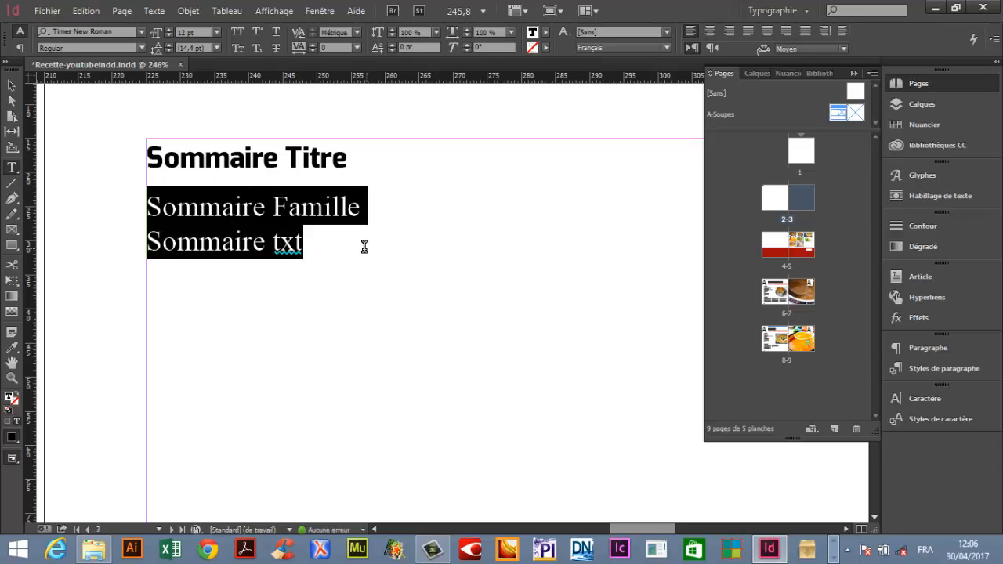
left_click(142, 32)
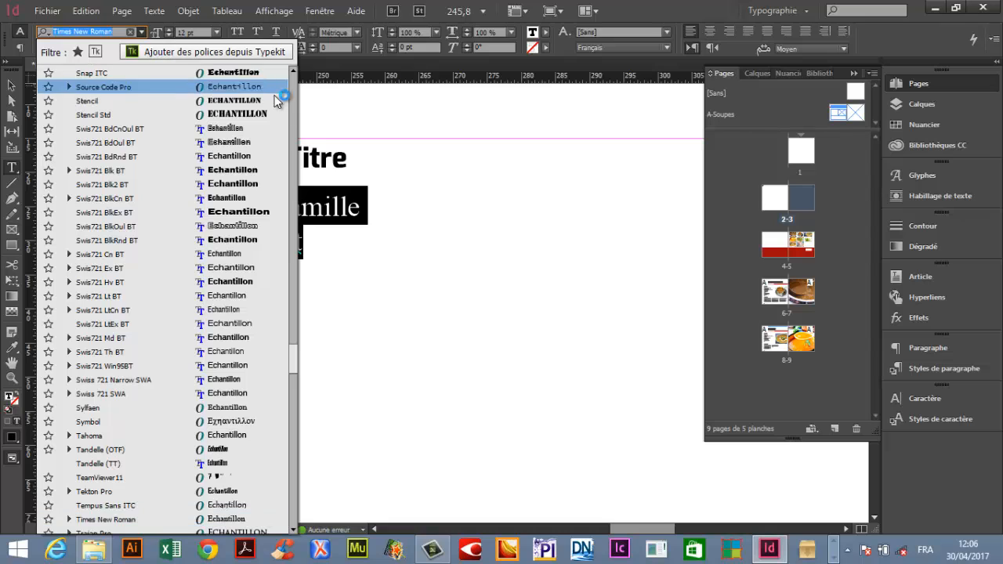
left_click_drag(292, 360, 292, 75)
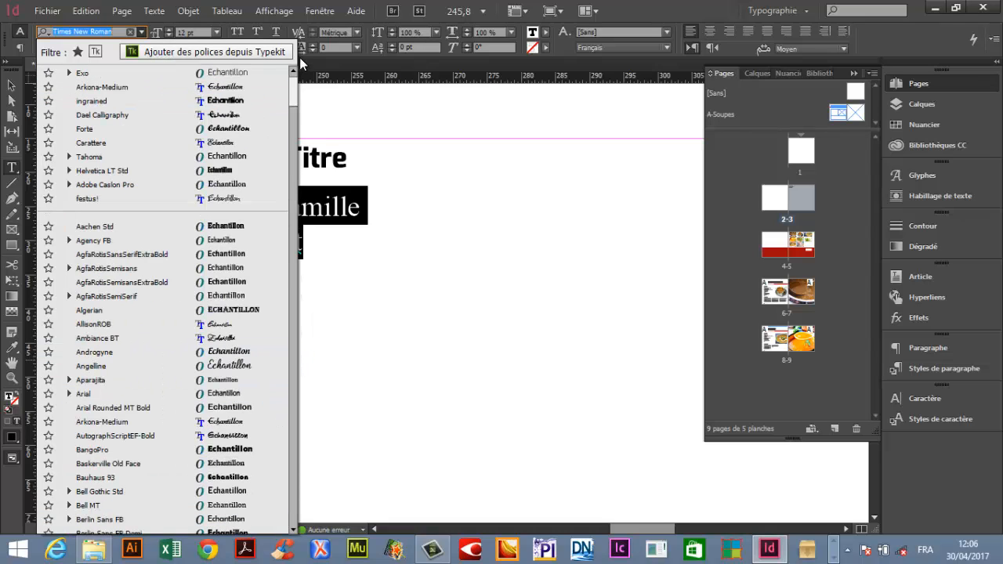
left_click(165, 75)
Step: Set the font style of the "Sommaire Famille" line to DemiBold
triple_click(218, 206)
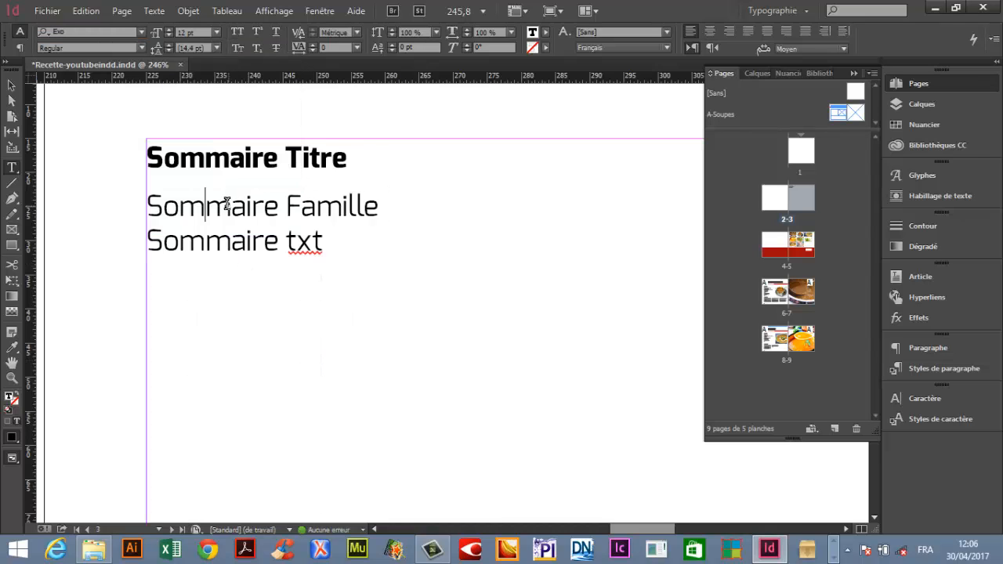
left_click(141, 48)
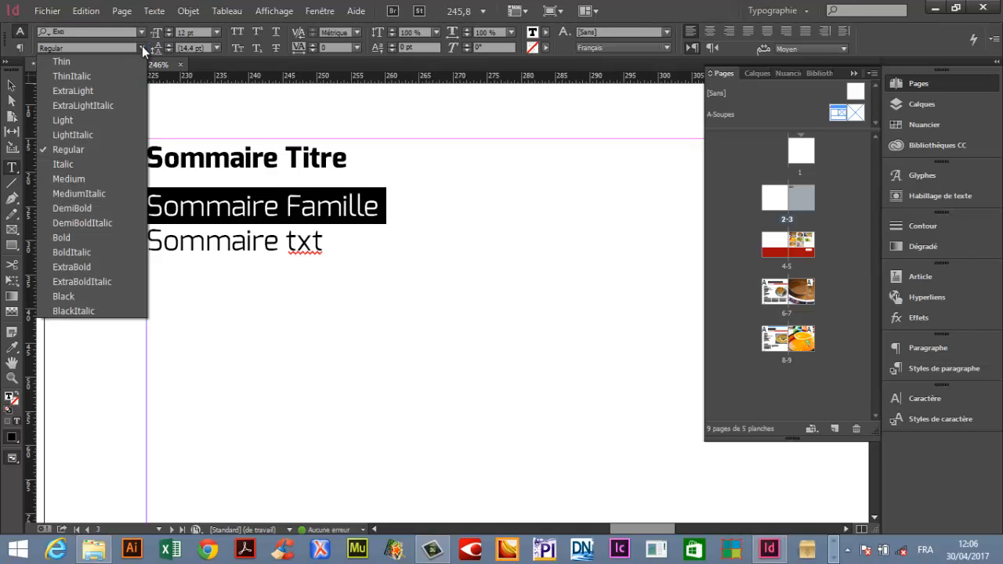
left_click(88, 209)
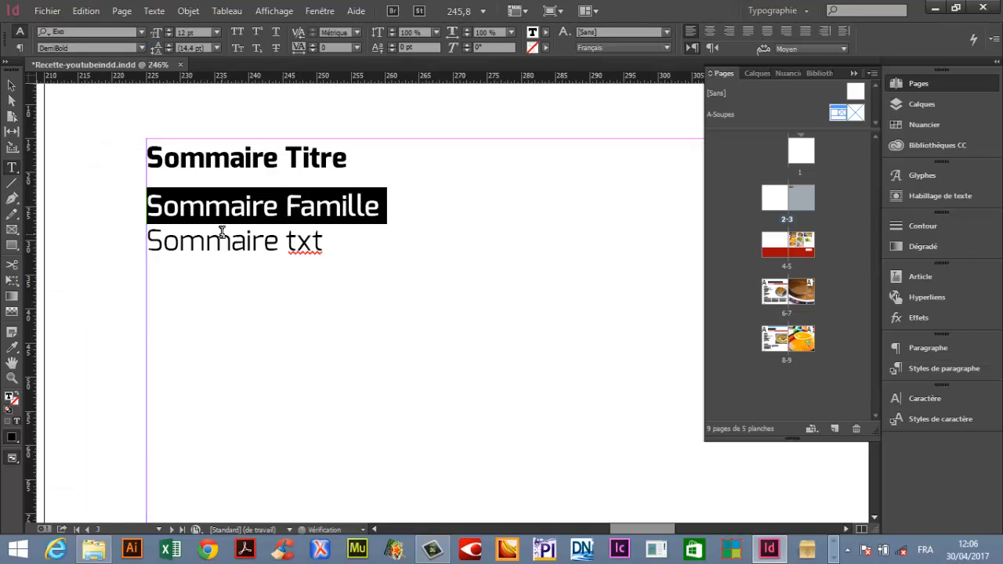
Step: Set the font style of the "Sommaire txt" line to Light and leave text editing with nothing selected
triple_click(221, 231)
left_click(142, 48)
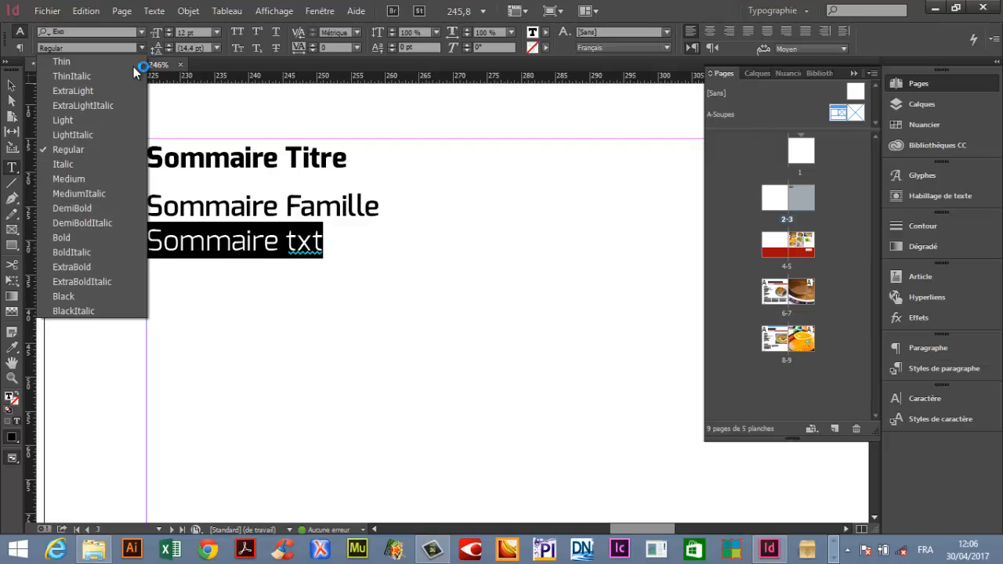
left_click(117, 122)
left_click(281, 241)
key("Escape")
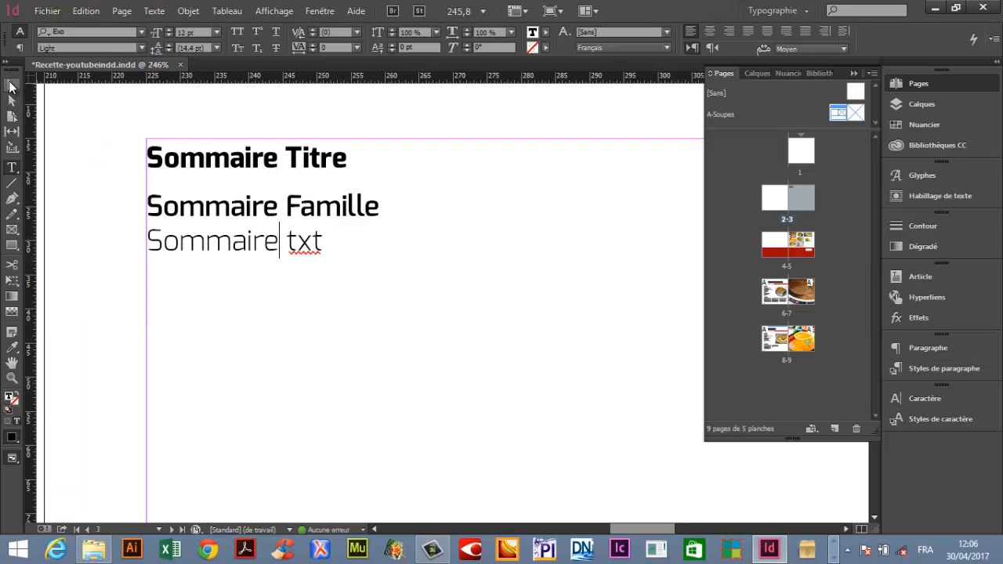
left_click(304, 130)
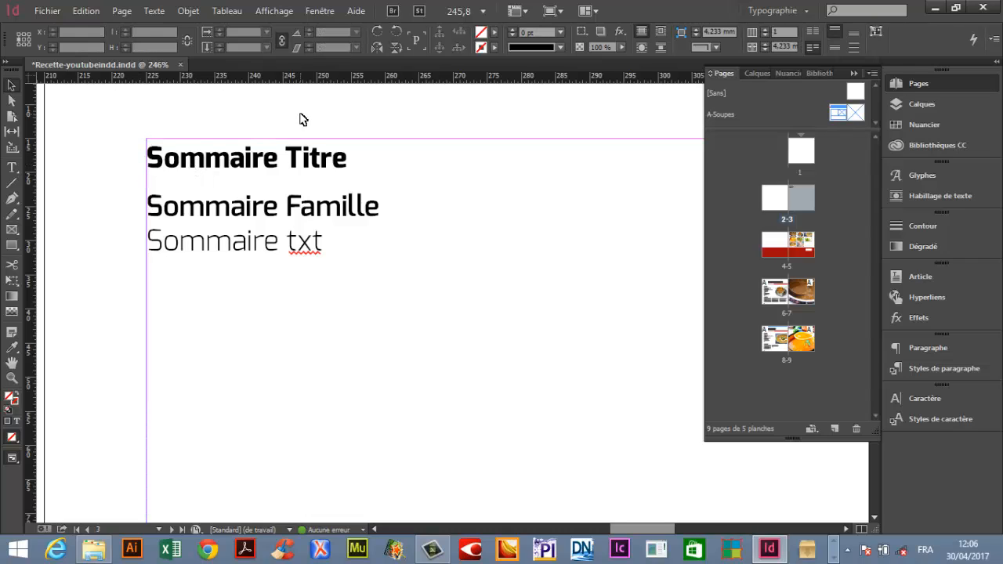
Step: Create a paragraph style group named "Sommaire"
left_click(954, 372)
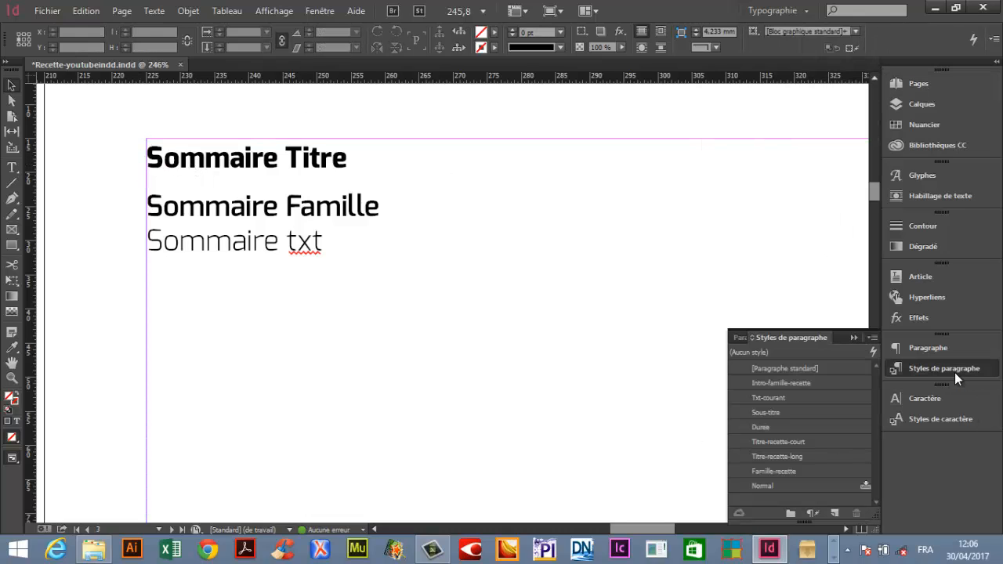
left_click(790, 514)
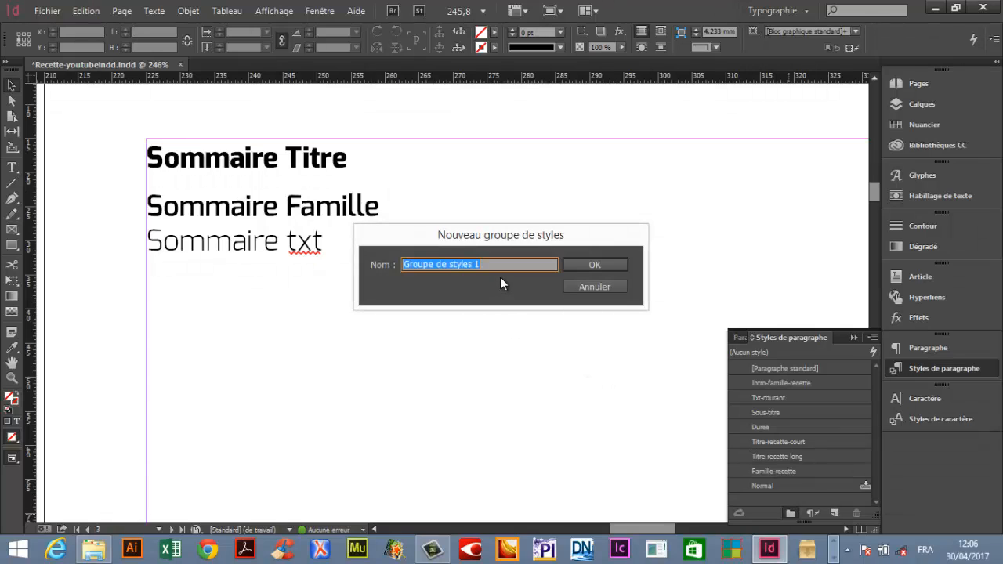
type("S")
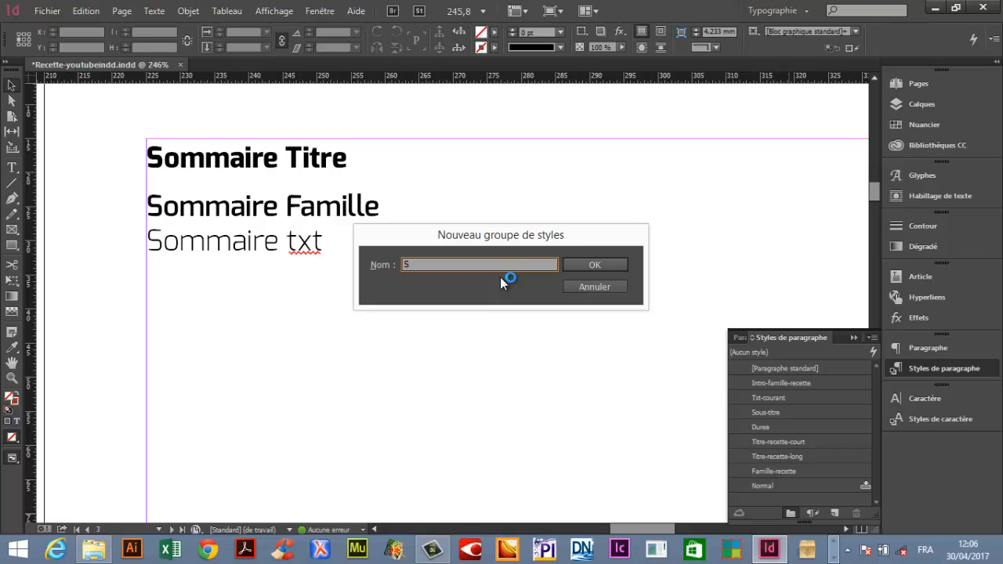
type("ommaire")
left_click(608, 272)
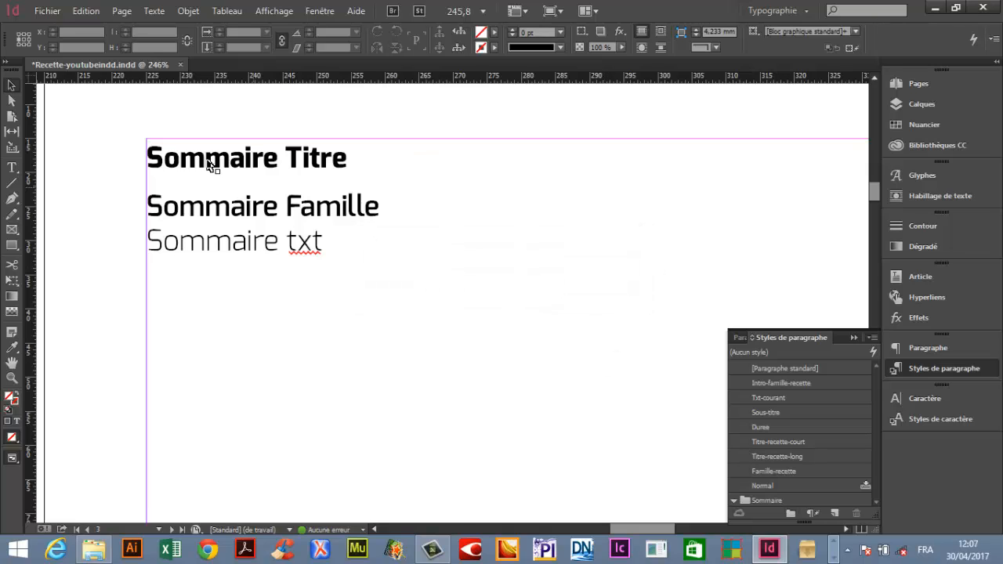
Step: Create a paragraph style named "Sommaire-titre" in the "Sommaire" group from the "Sommaire Titre" line
double_click(148, 159)
left_click_drag(147, 160, 351, 159)
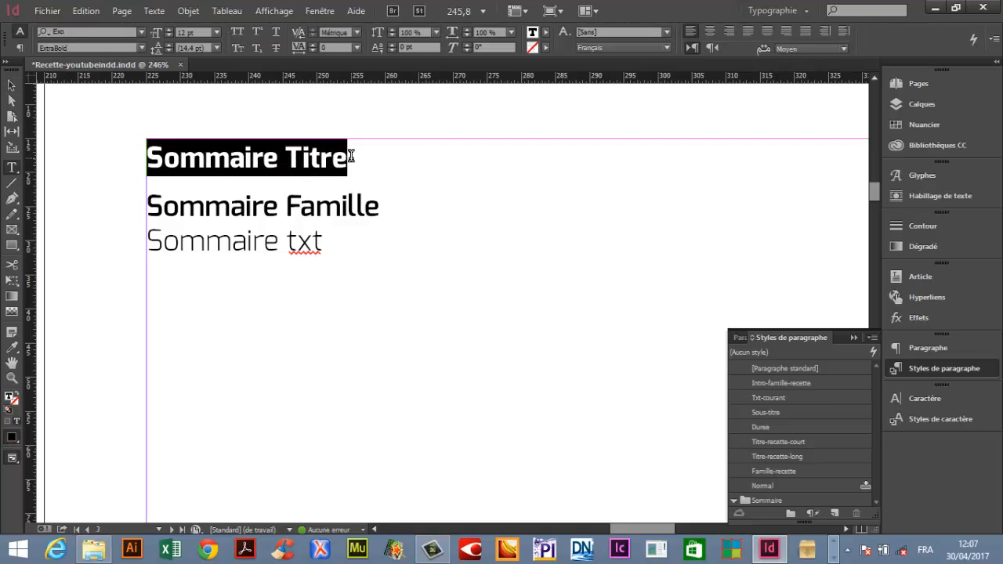
right_click(769, 497)
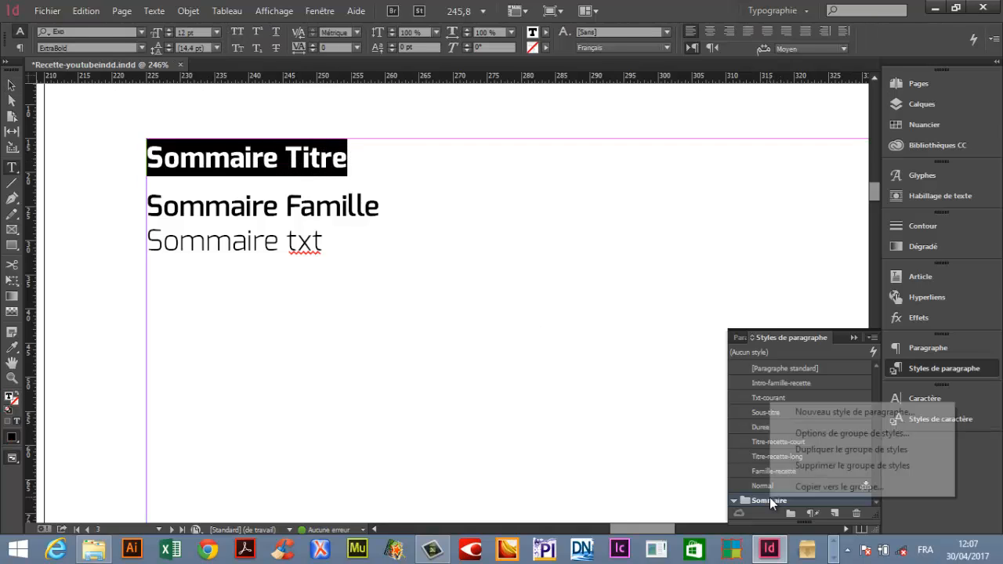
left_click(804, 412)
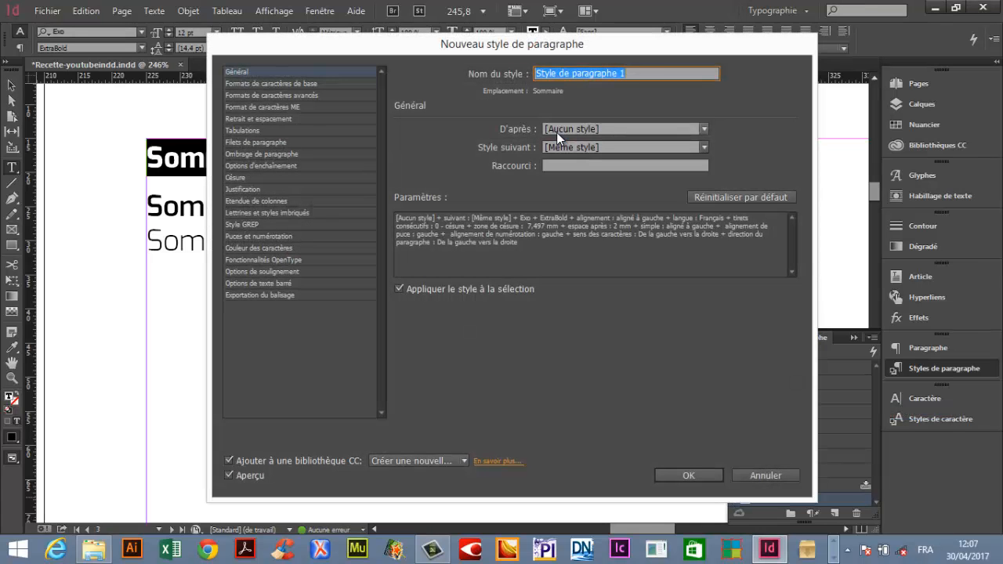
type("Sommaire")
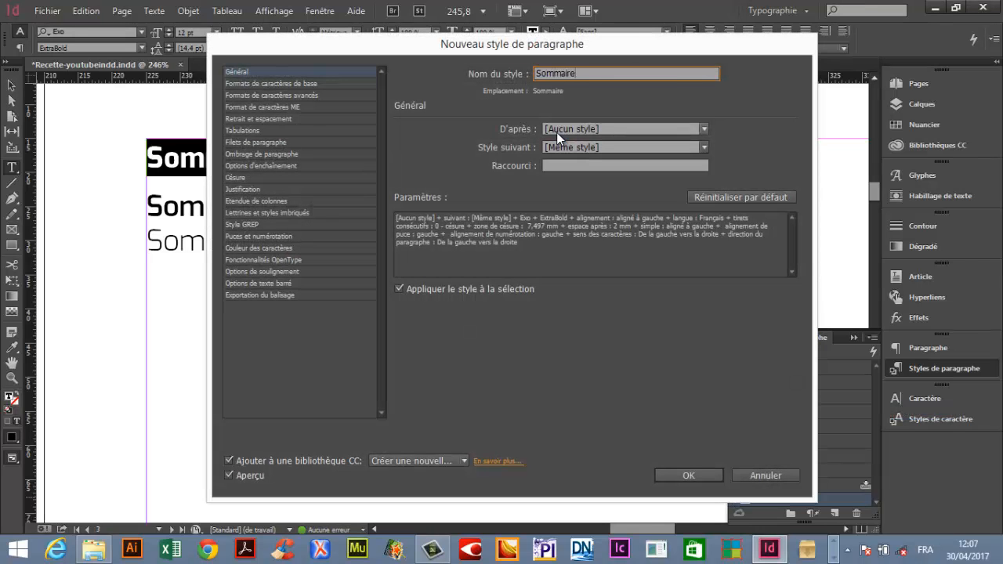
type("-titre")
left_click(679, 475)
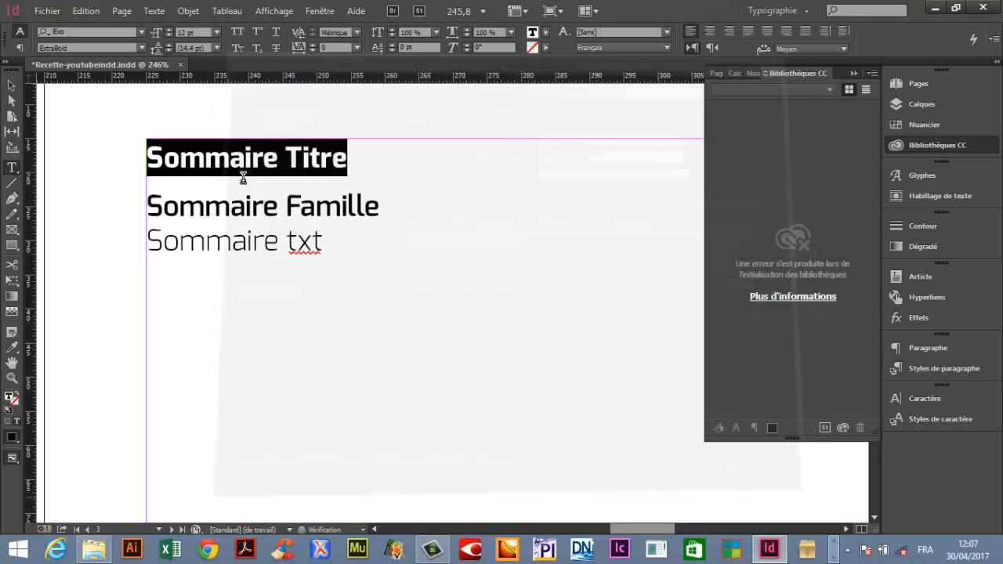
Step: Create a paragraph style named "Sommaire-famille" in the "Sommaire" group from the "Sommaire Famille" line
triple_click(210, 209)
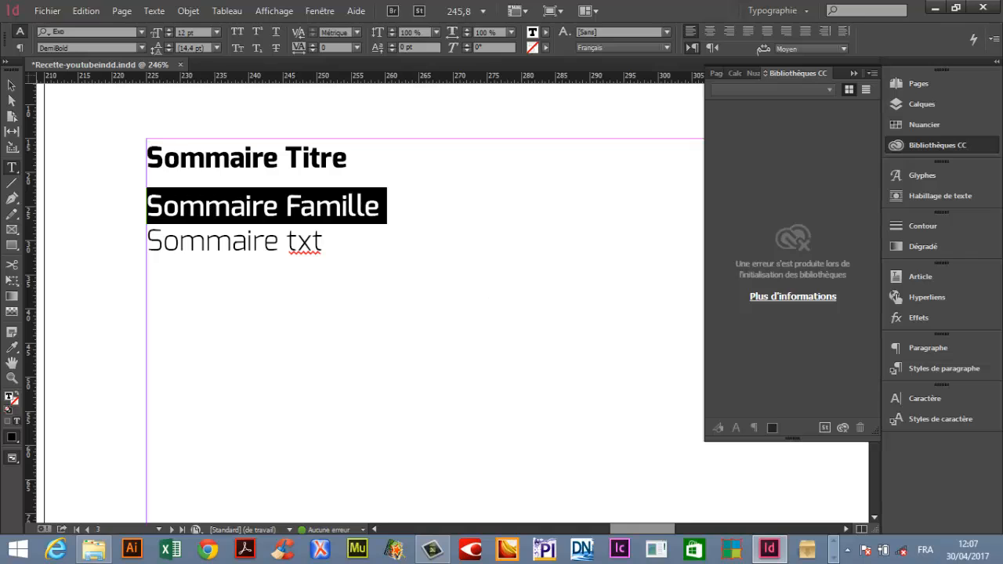
left_click(974, 372)
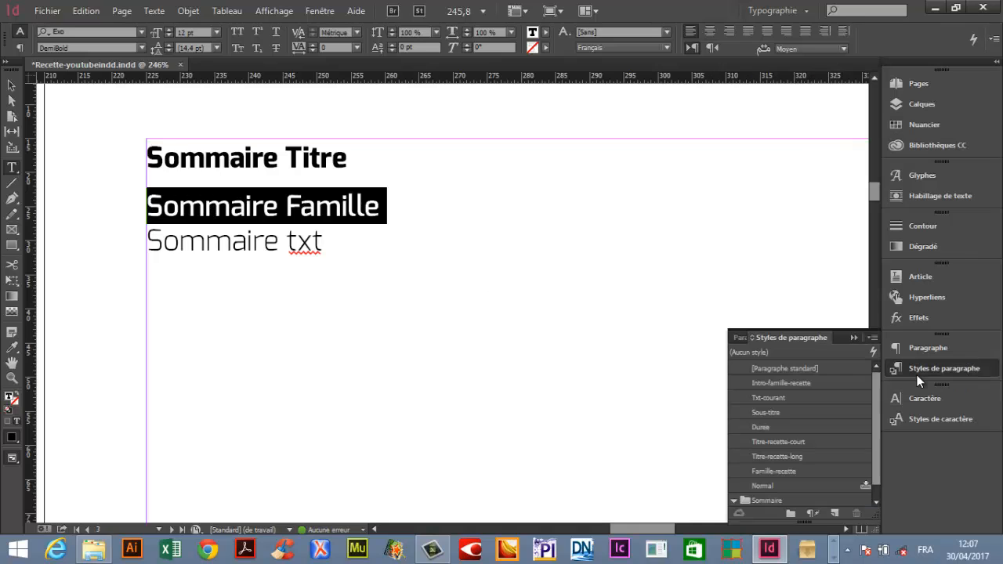
right_click(750, 500)
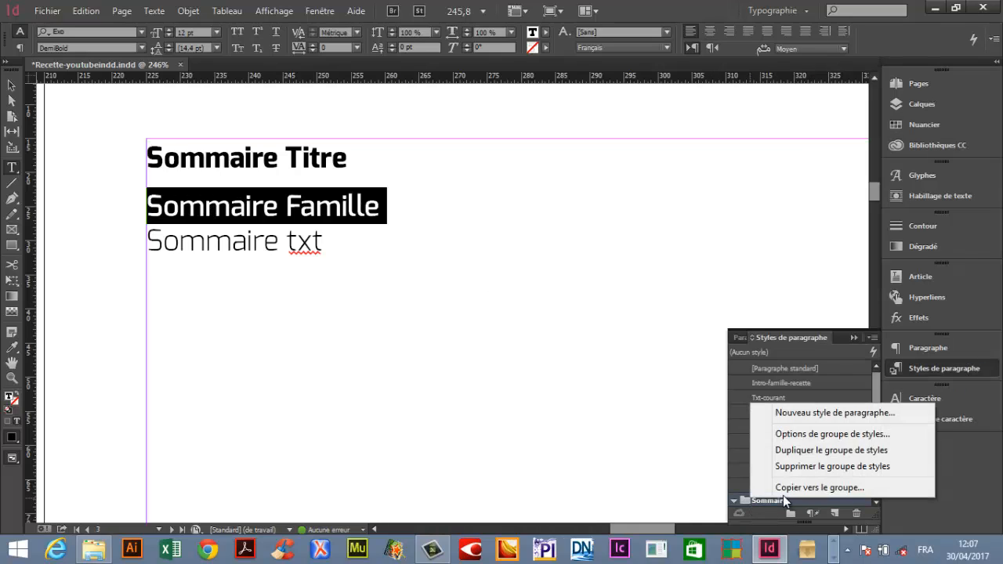
left_click(796, 413)
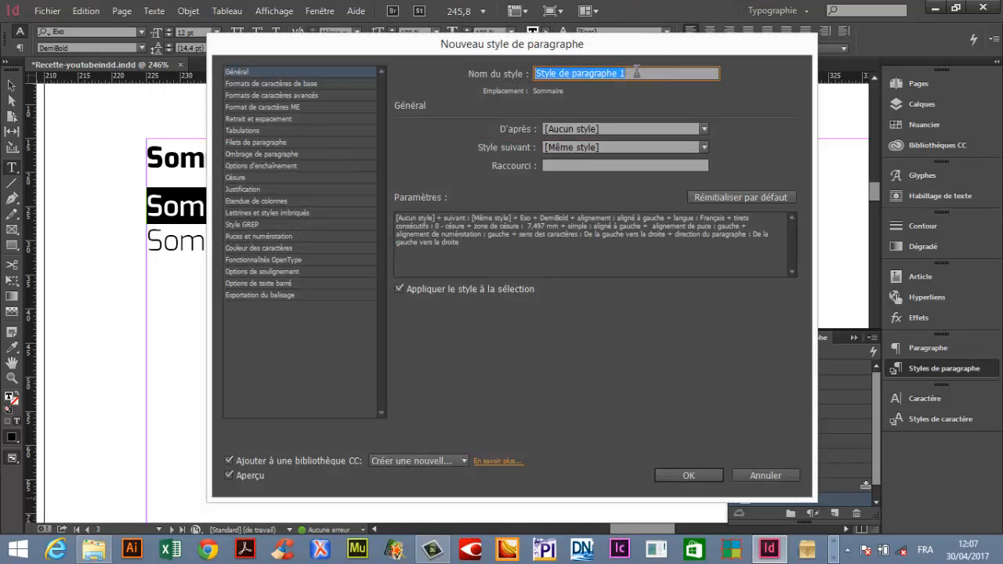
type("Somm")
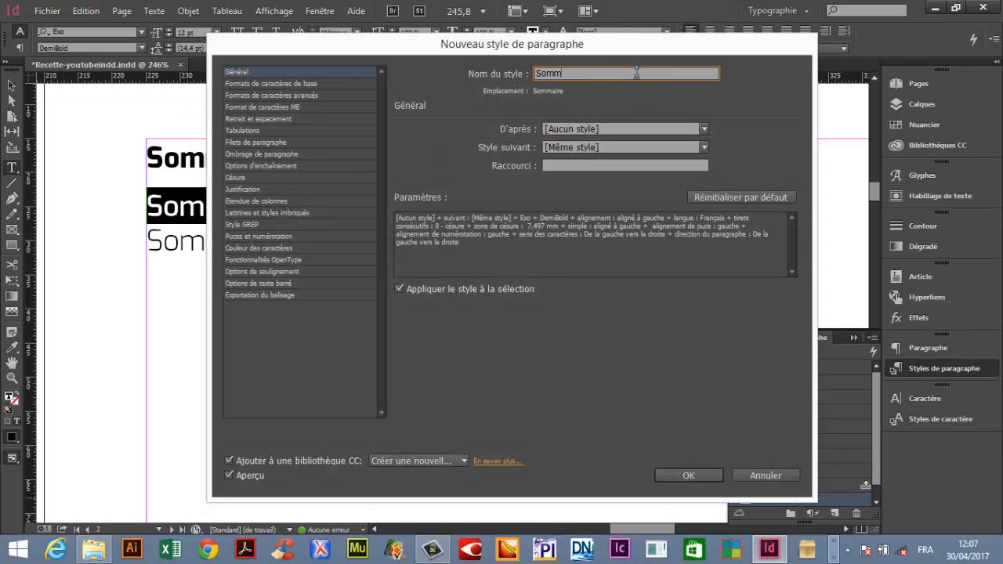
type("aire")
type("famille")
left_click(687, 475)
Step: Create a paragraph style named "Sommaire-txt" in the "Sommaire" group from the "Sommaire txt" line
triple_click(194, 230)
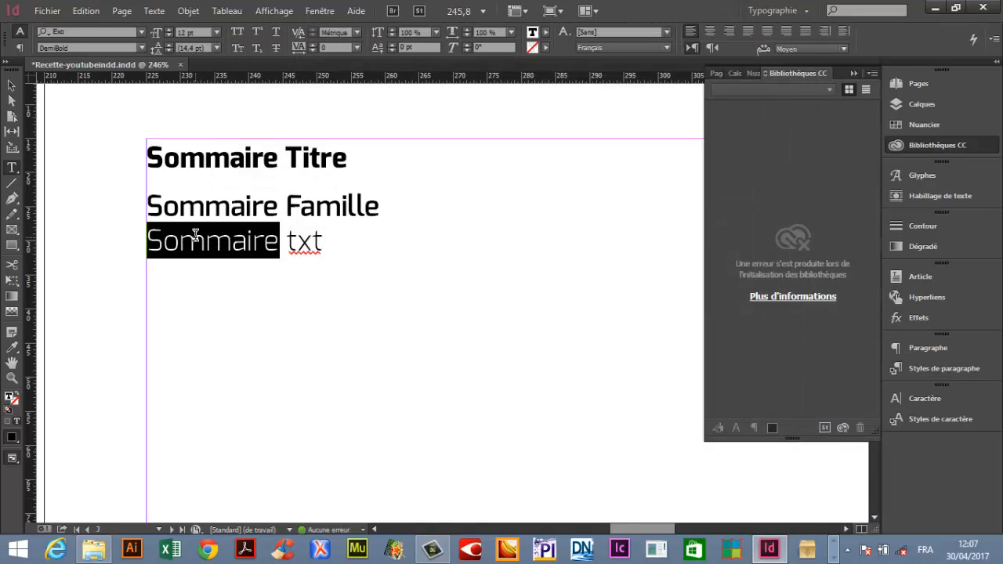
left_click(967, 369)
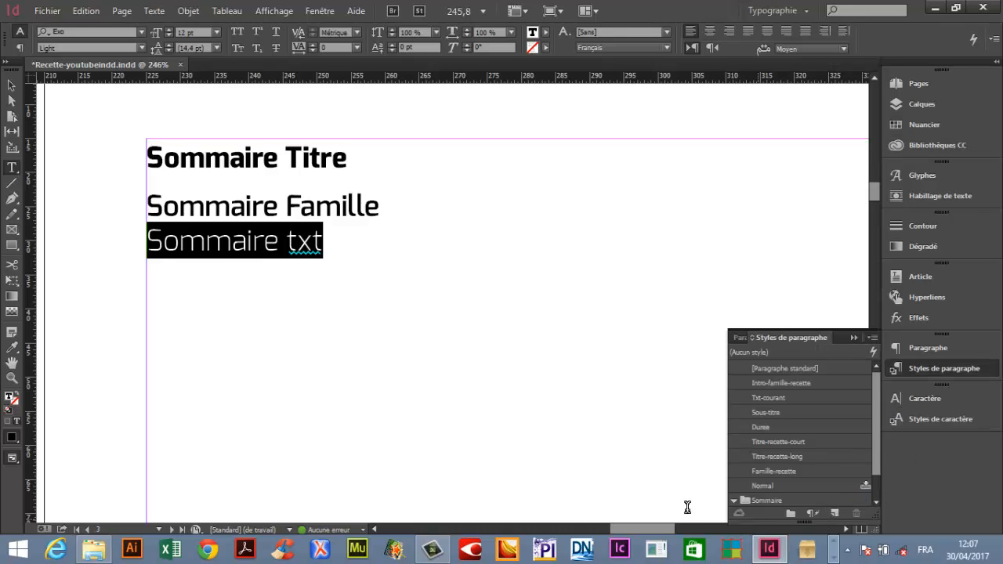
left_click(749, 499)
right_click(749, 500)
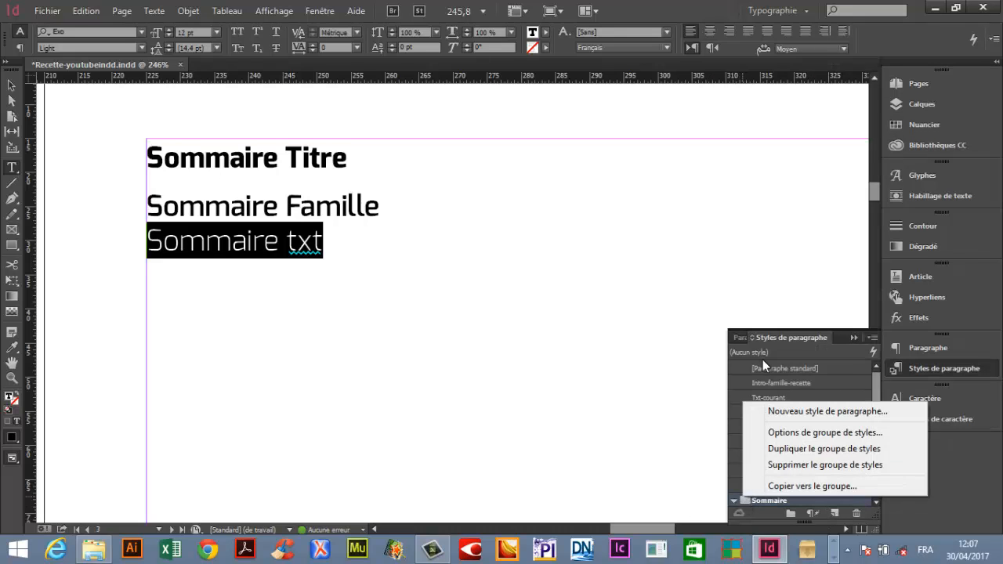
left_click(790, 412)
type("S")
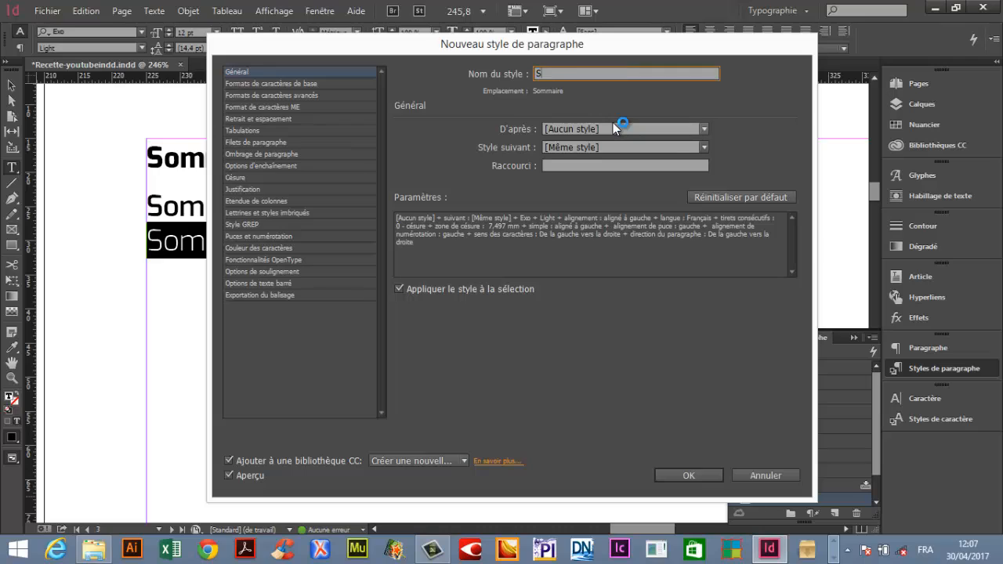
type("ommaire-txt")
left_click(692, 476)
key("Right")
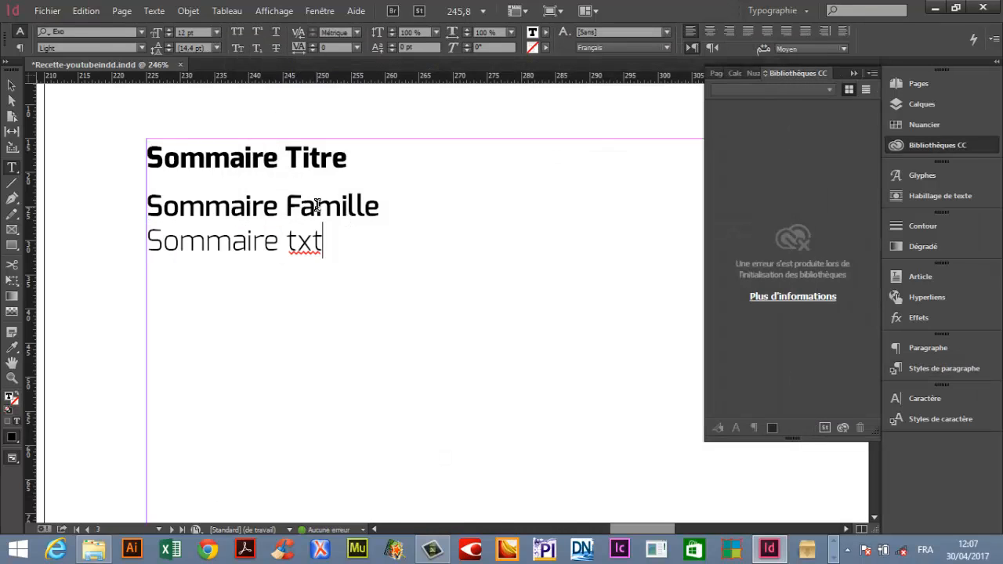
Step: Add a tab stop at about 55 mm with a "." leader to the "Sommaire-txt" paragraph style
left_click_drag(315, 243, 253, 248)
left_click(945, 369)
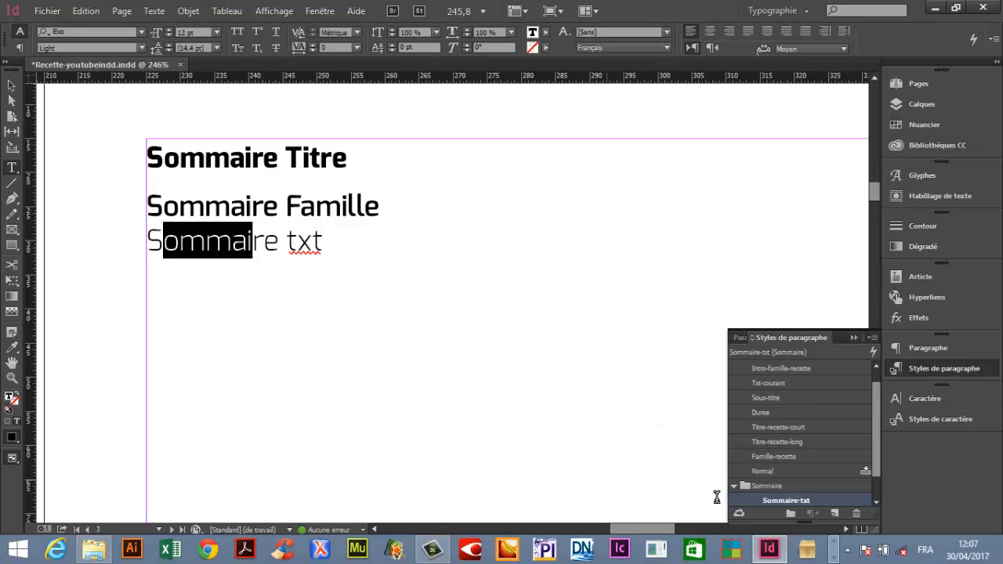
scroll(772, 488, "down", 1)
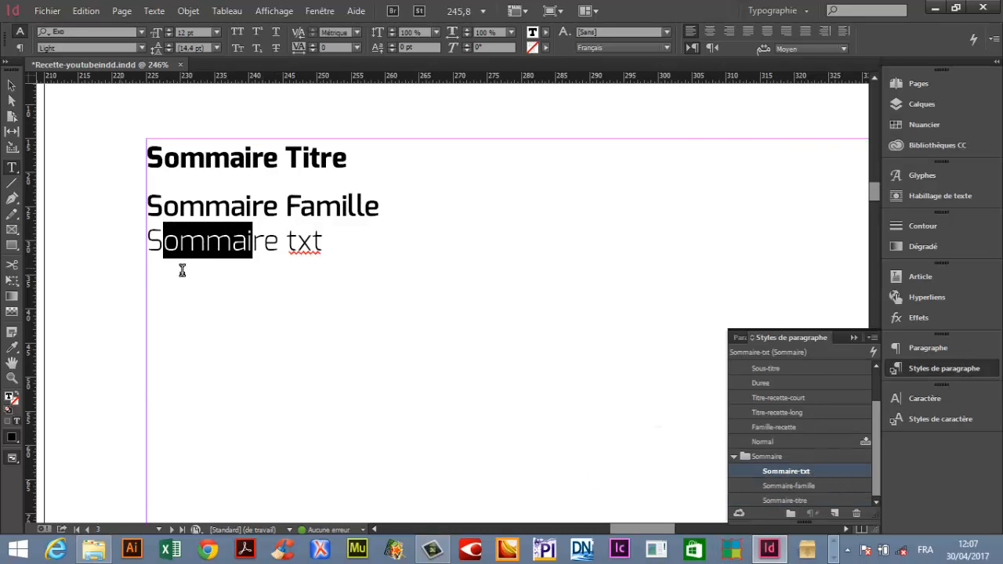
left_click(180, 243)
left_click(779, 471)
double_click(778, 473)
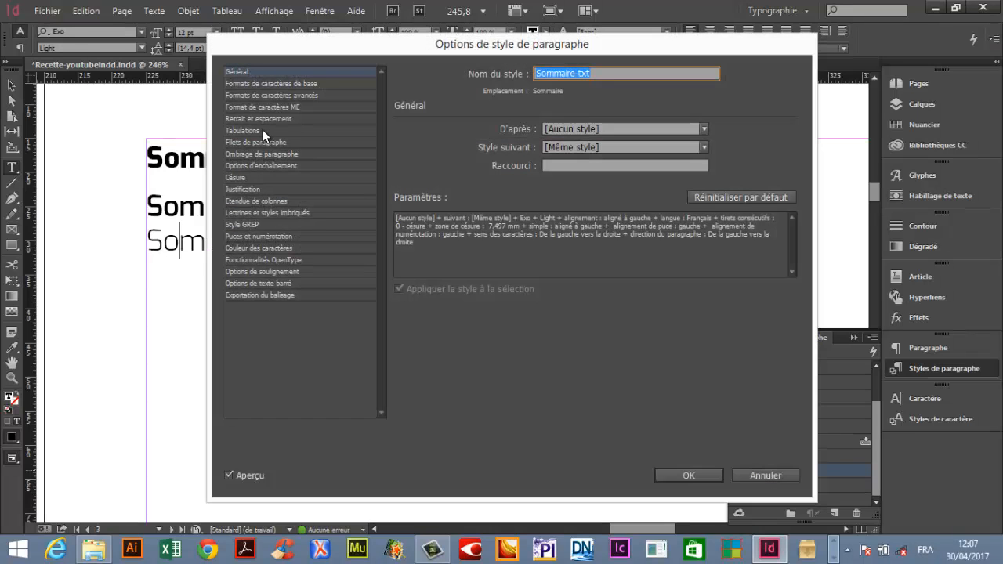
left_click(263, 130)
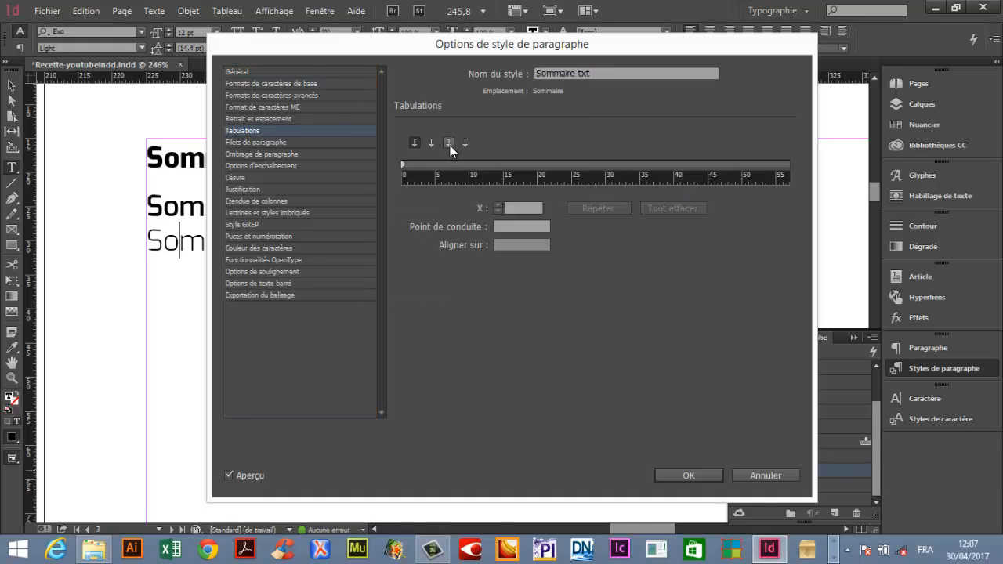
left_click_drag(742, 165, 777, 167)
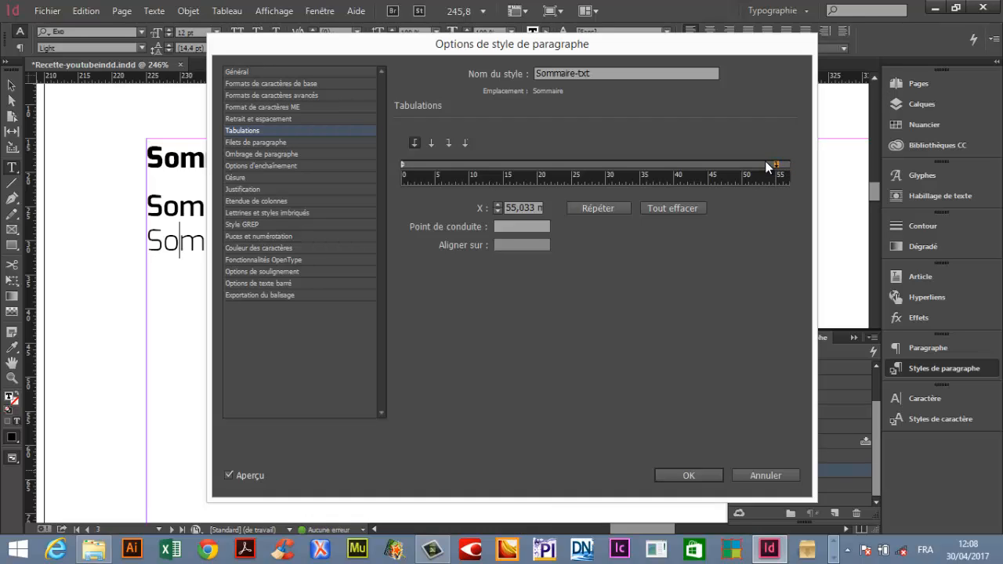
left_click(498, 227)
type(".")
left_click(713, 473)
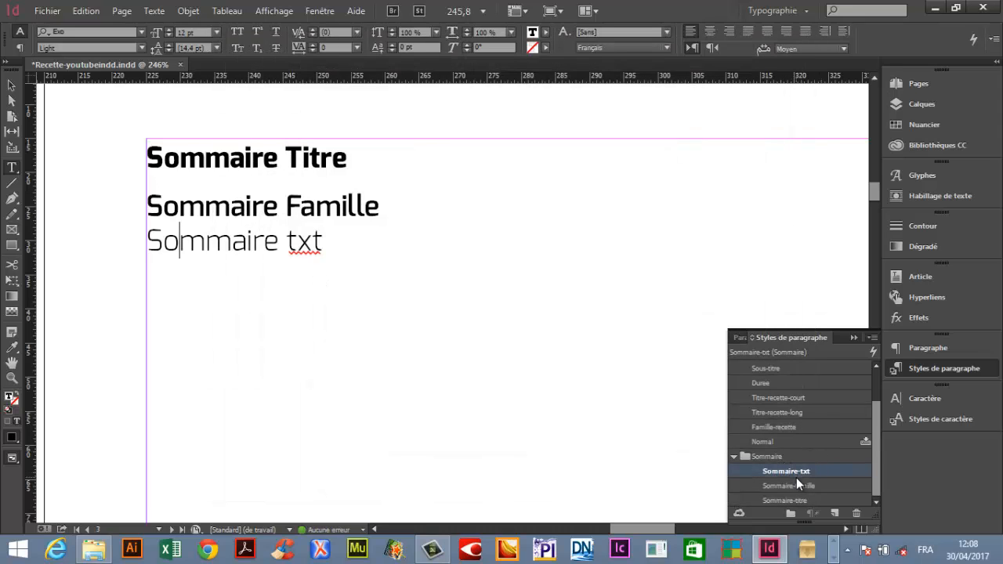
Step: Set the tab stop of the "Sommaire-txt" paragraph style to right alignment
double_click(795, 471)
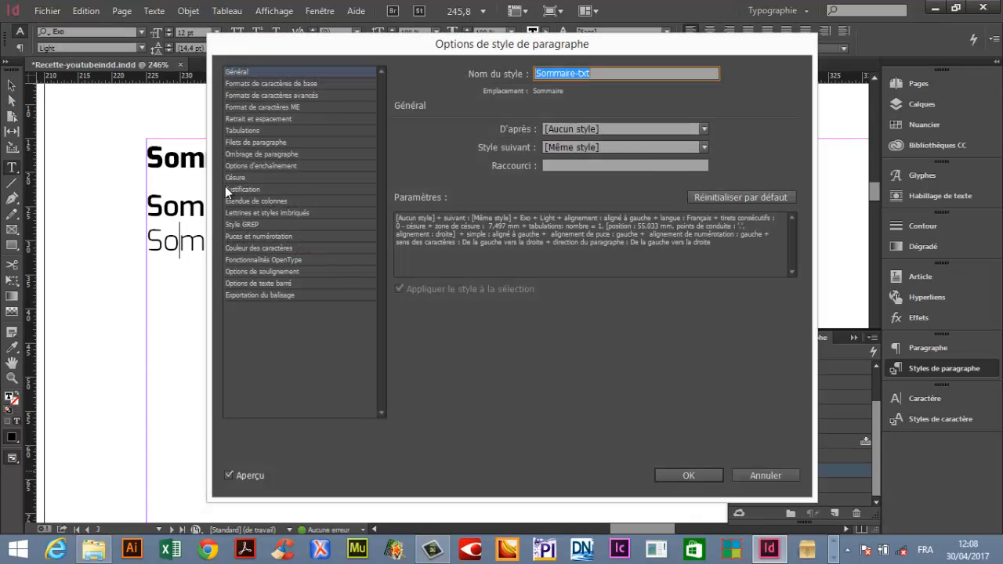
left_click(238, 130)
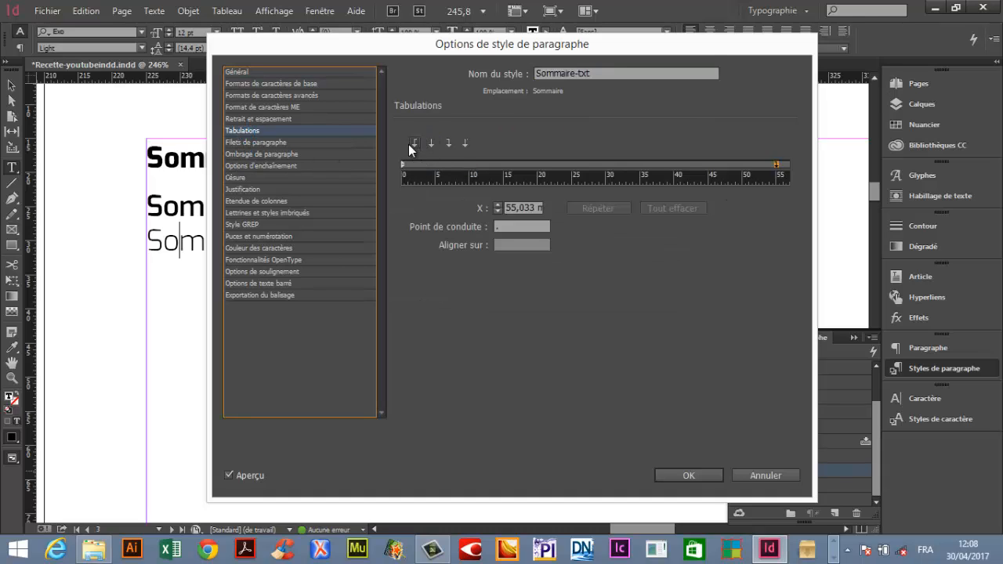
left_click(449, 144)
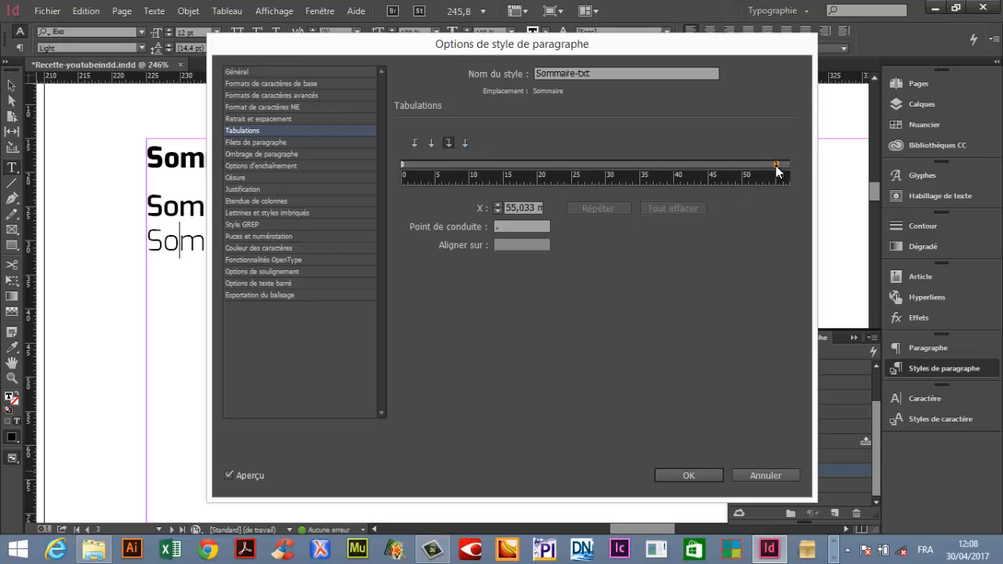
left_click(685, 476)
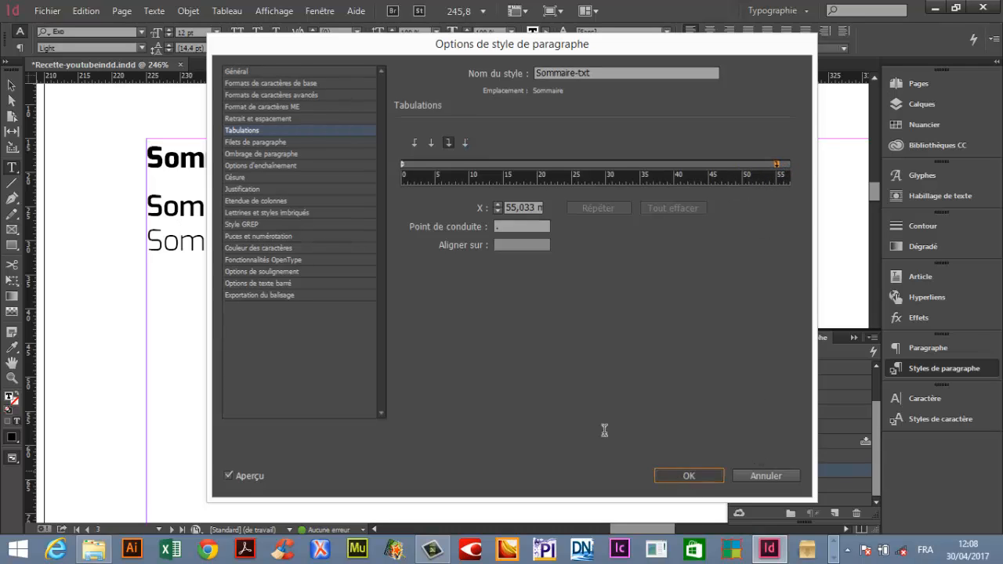
Step: Delete the text frame containing the three sample "Sommaire" lines from page 3
left_click(11, 84)
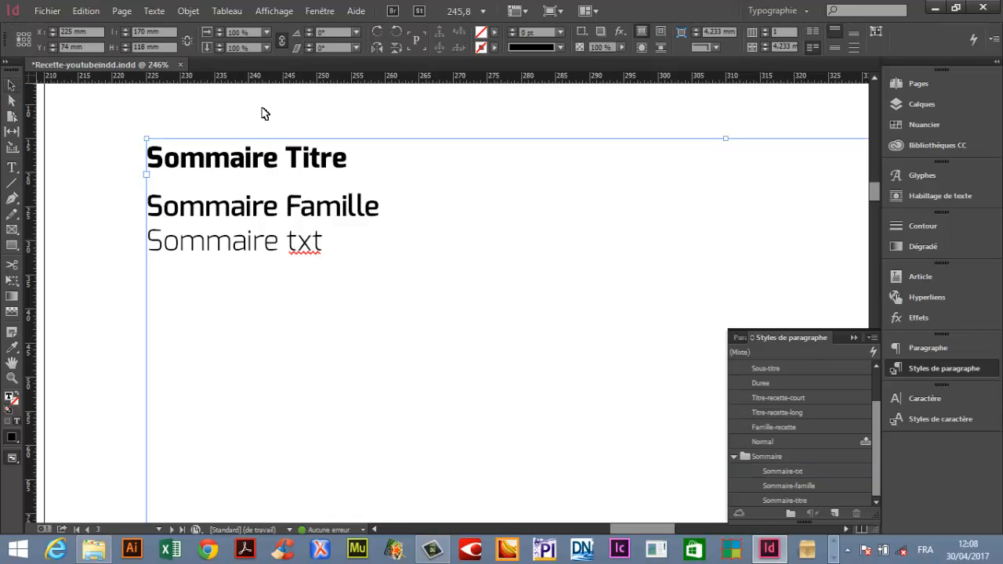
left_click(268, 108)
left_click(287, 221)
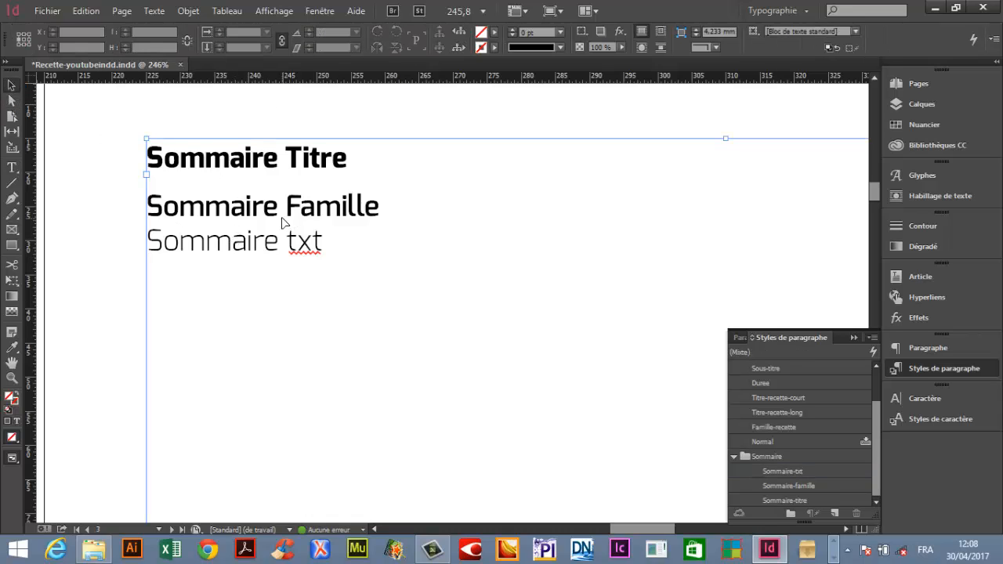
key("Delete")
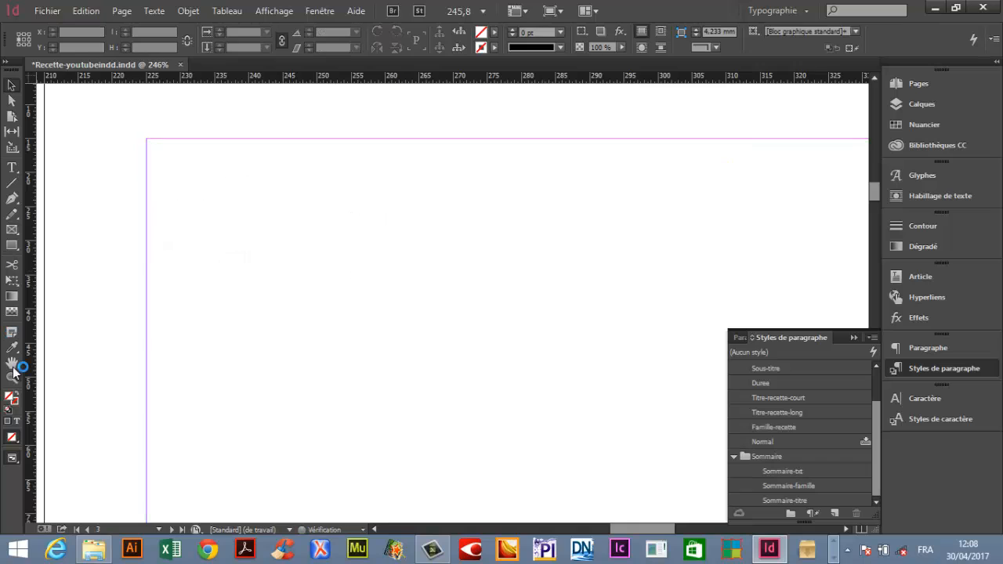
Step: Open the table of contents settings and assign the "Sommaire-titre" style to its title
double_click(11, 364)
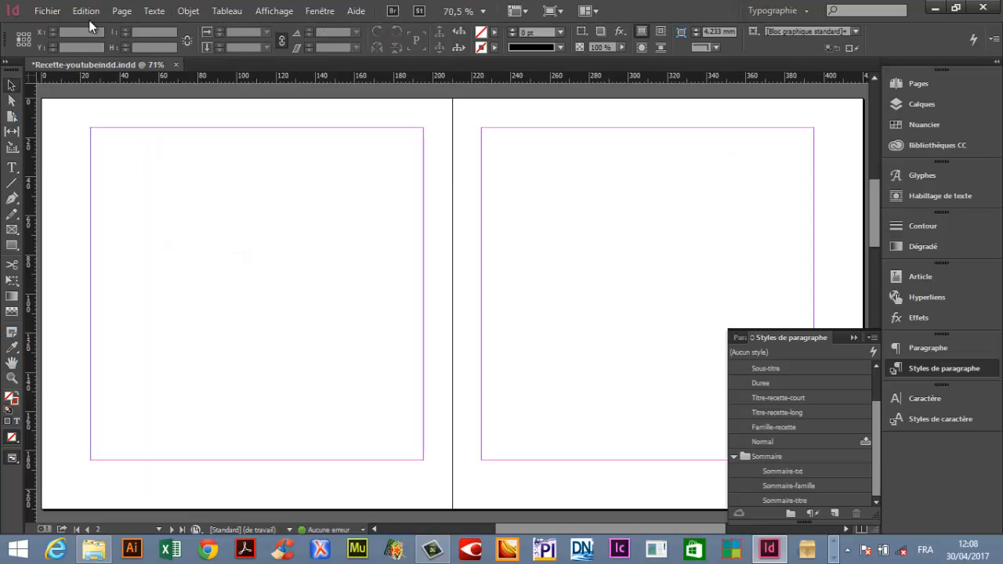
left_click(122, 11)
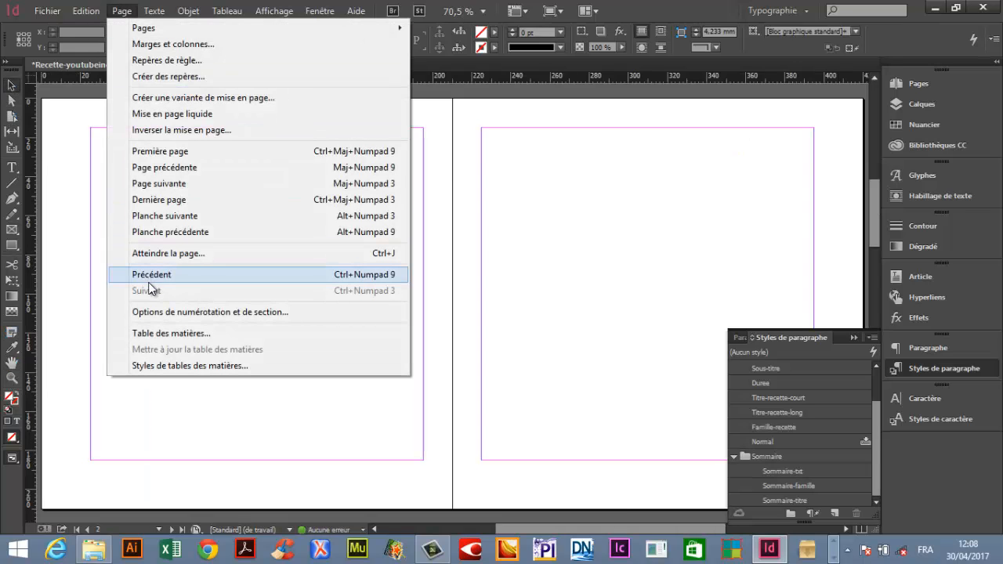
left_click(192, 333)
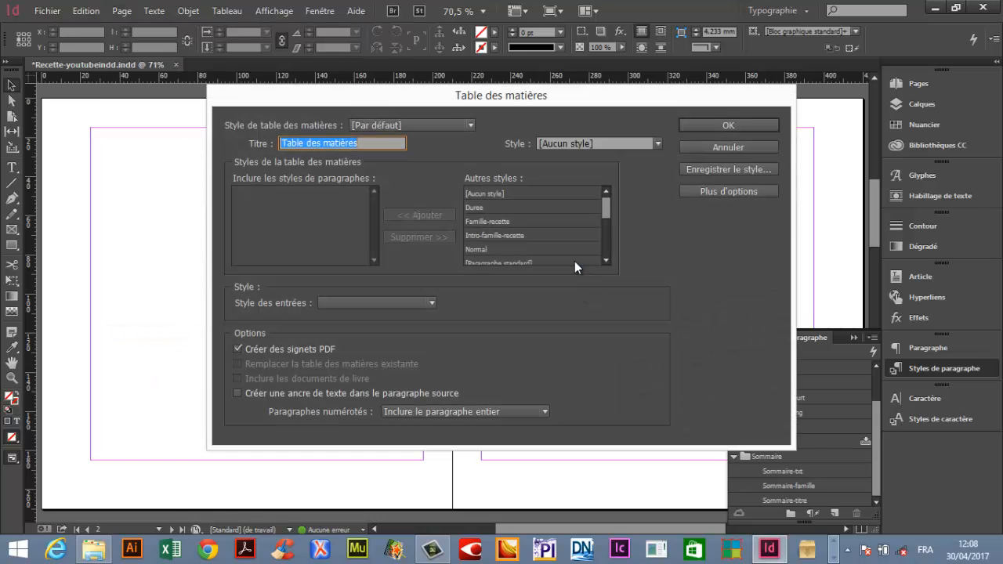
left_click(714, 148)
left_click(384, 149)
left_click(658, 144)
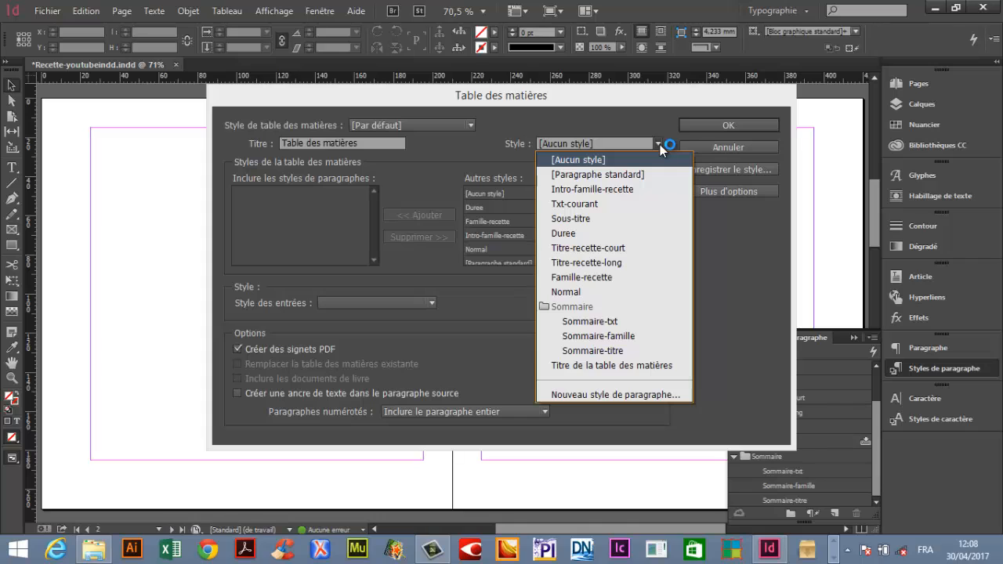
left_click(659, 144)
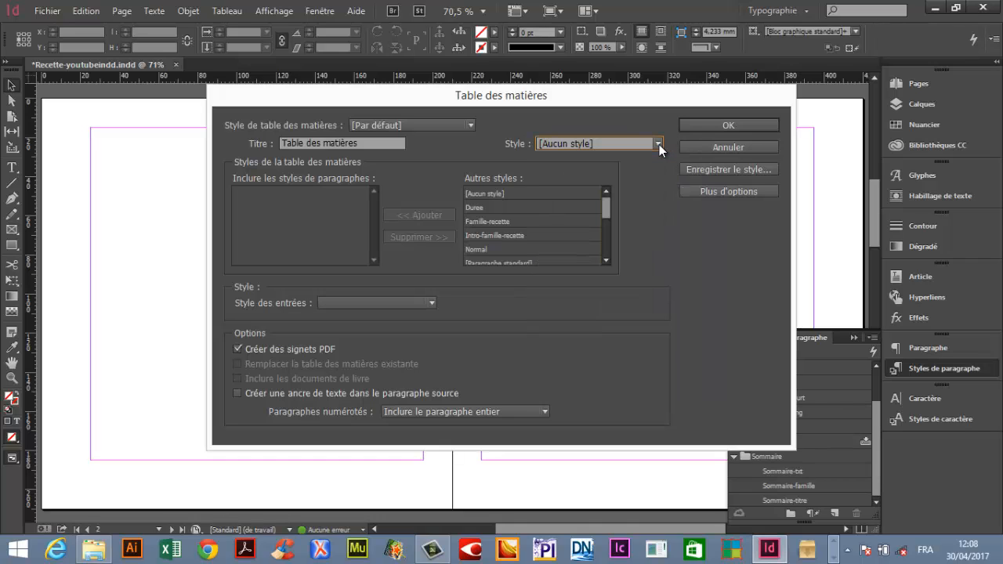
left_click(659, 144)
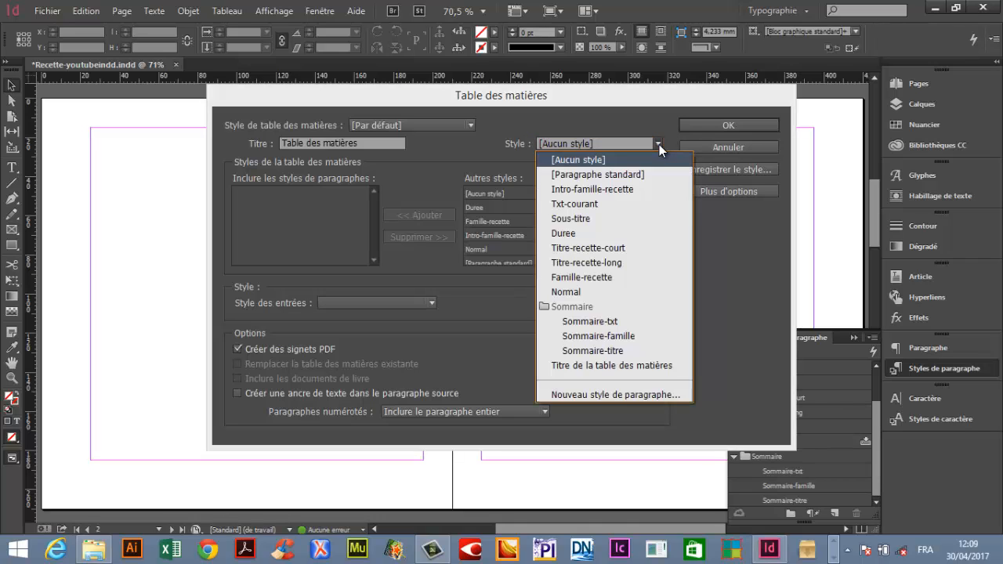
left_click(615, 353)
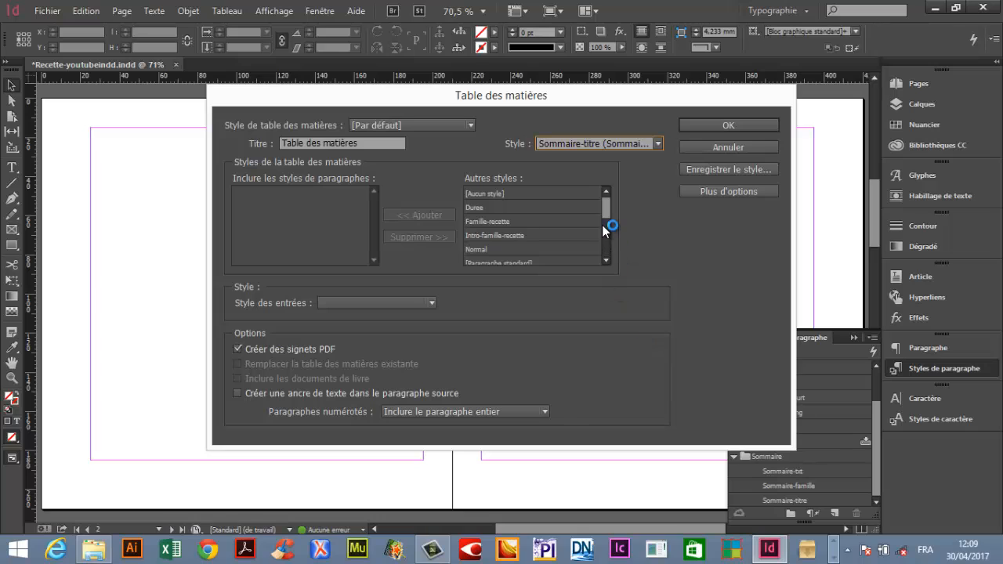
Step: Include the "Titre-recette-court" and "Titre-recette-long" paragraph styles in the table of contents
left_click_drag(605, 202, 618, 252)
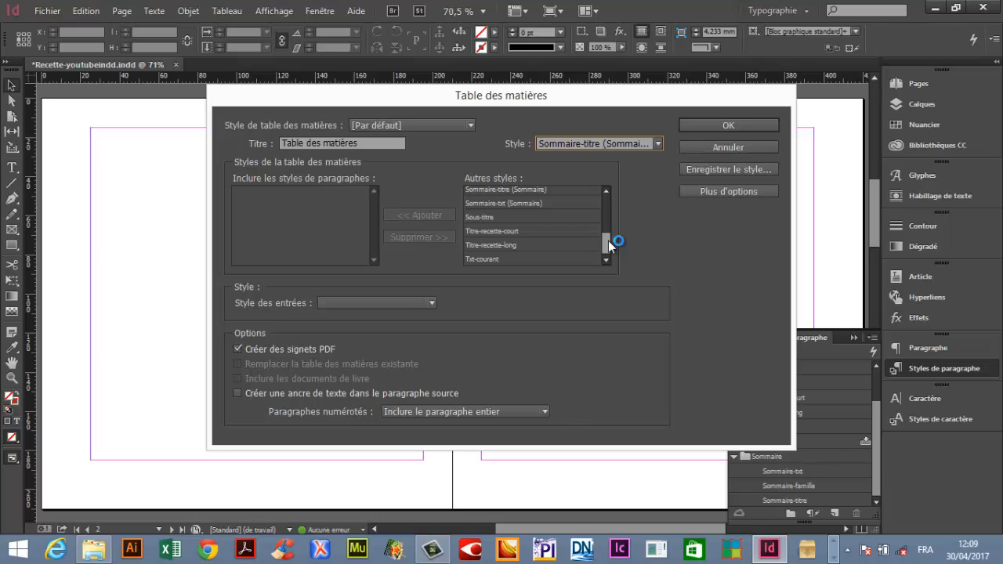
left_click(481, 232)
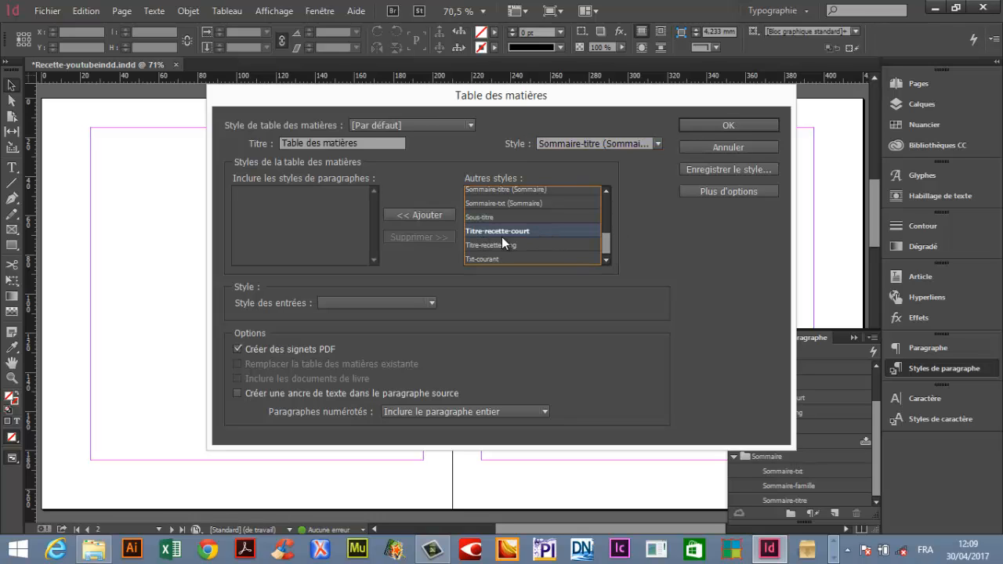
left_click(418, 216)
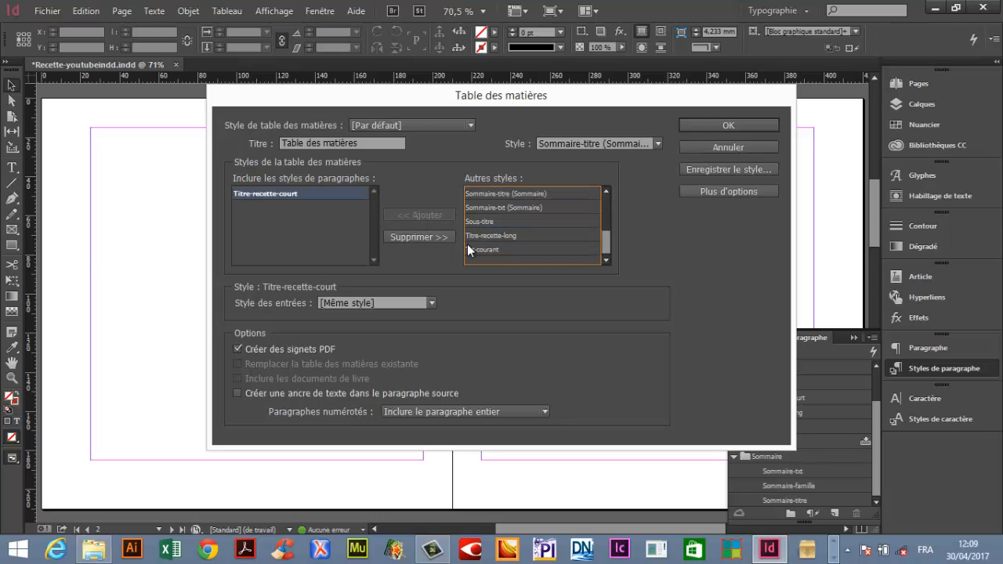
left_click(498, 236)
left_click(407, 215)
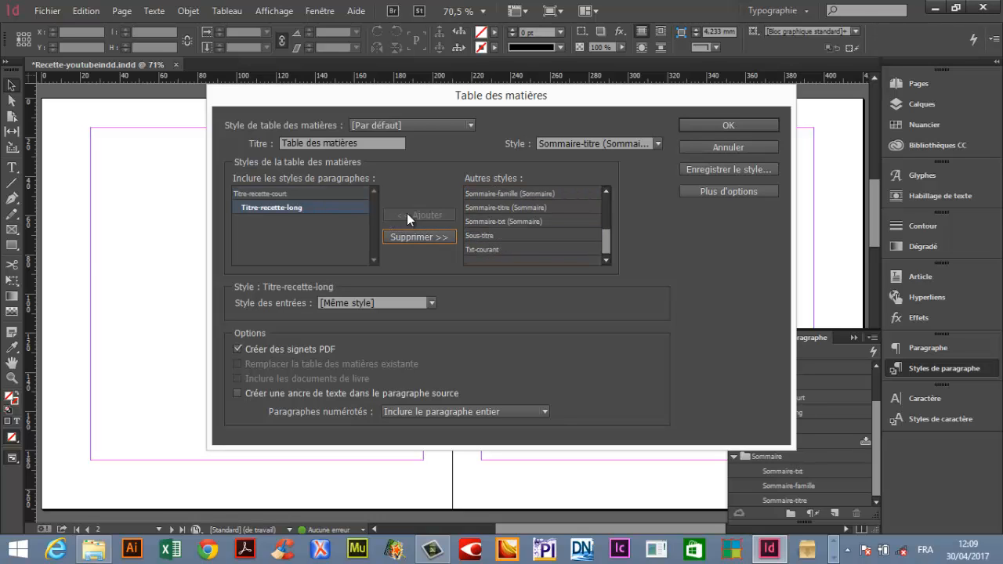
Step: Show the additional table of contents options and set the "Titre-recette-long" style to level 1
left_click(268, 196)
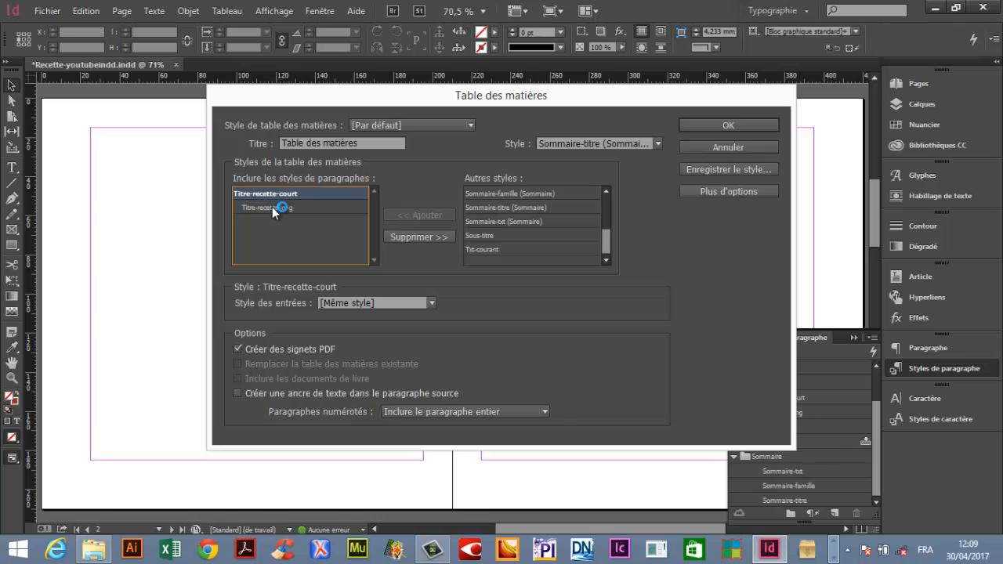
left_click(263, 212)
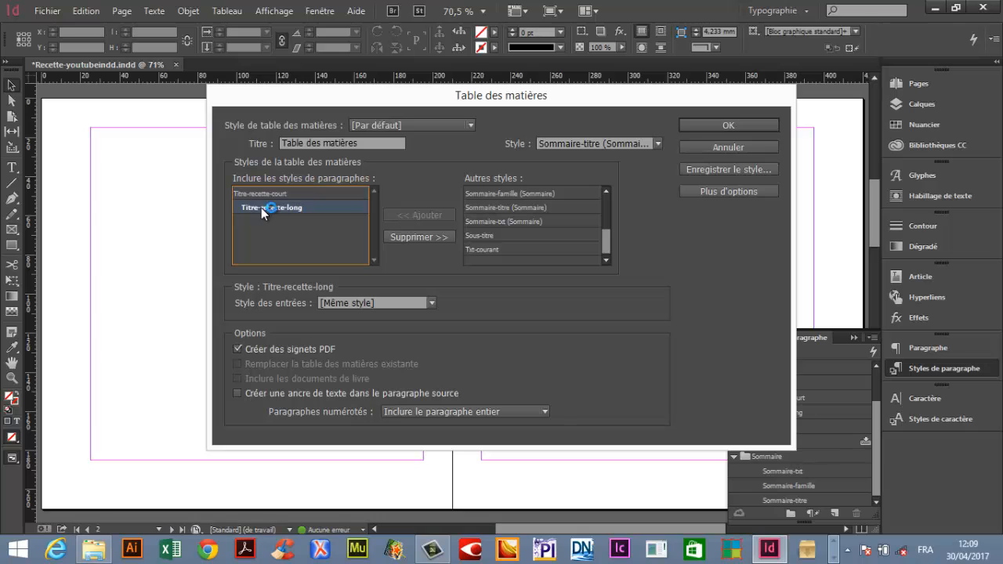
left_click(729, 190)
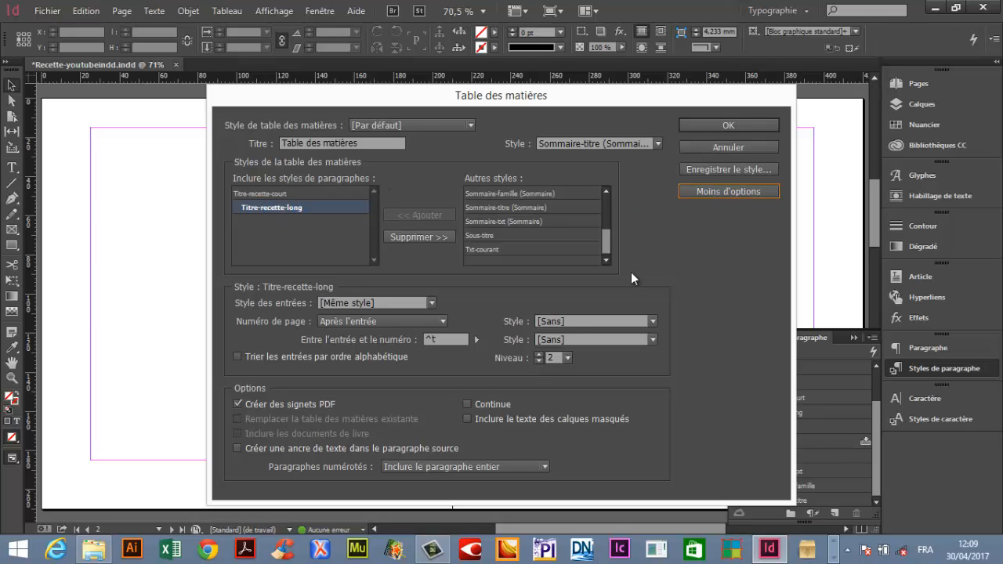
left_click(537, 361)
left_click(264, 196)
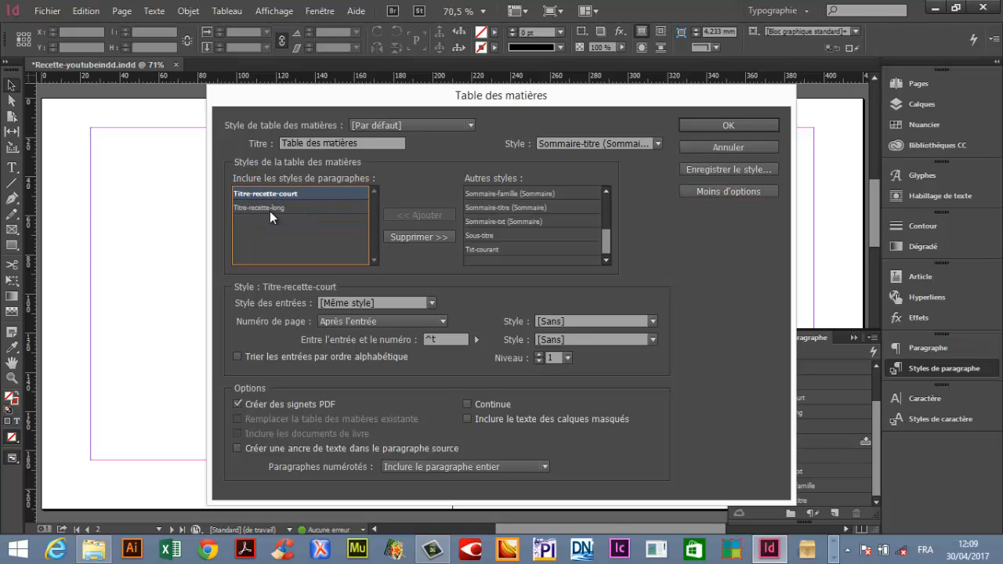
left_click(240, 209)
left_click(274, 197)
Step: Include the "Intro-famille-recette" style in the table of contents and move it above the two recipe title styles
left_click_drag(608, 241, 612, 188)
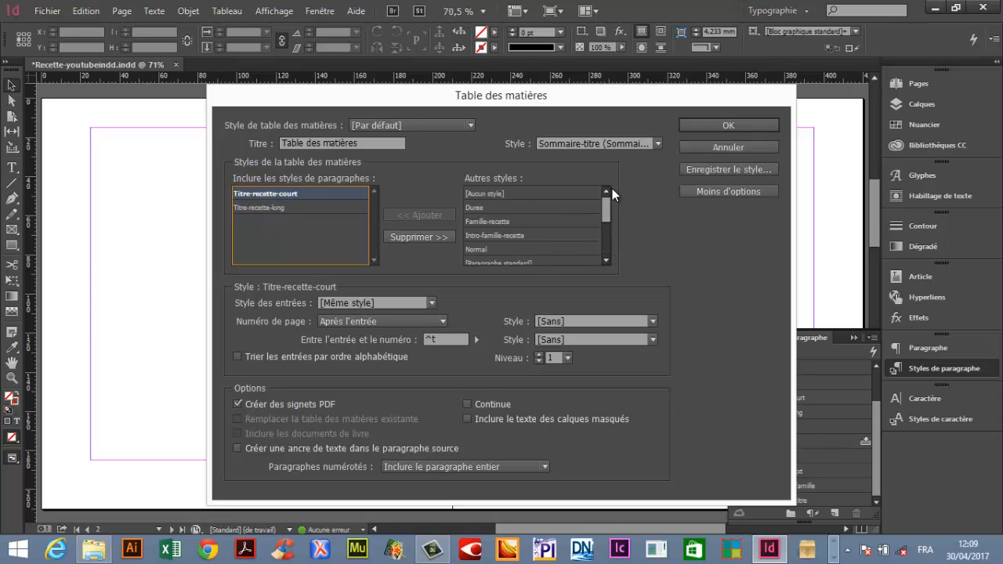
left_click(485, 235)
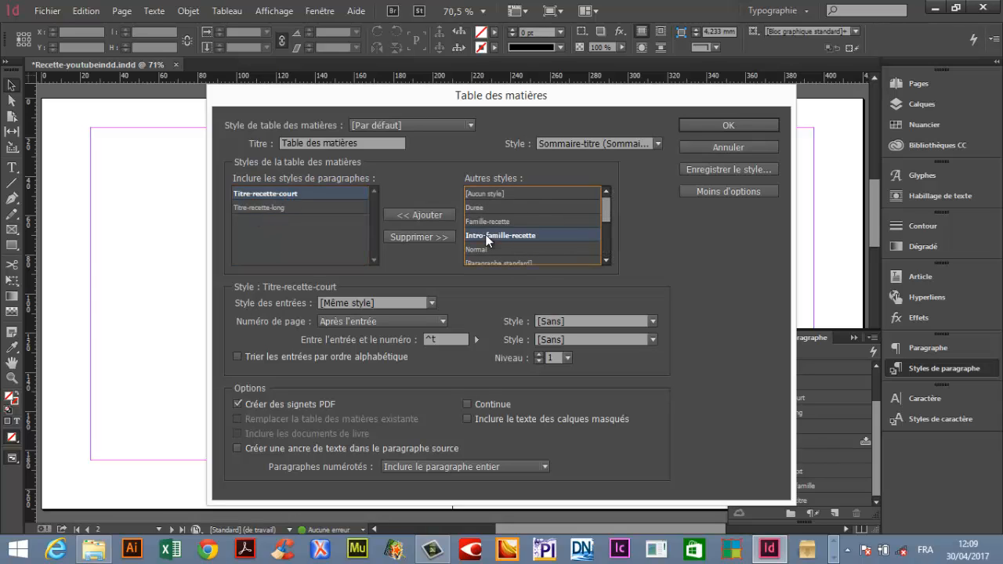
left_click(422, 214)
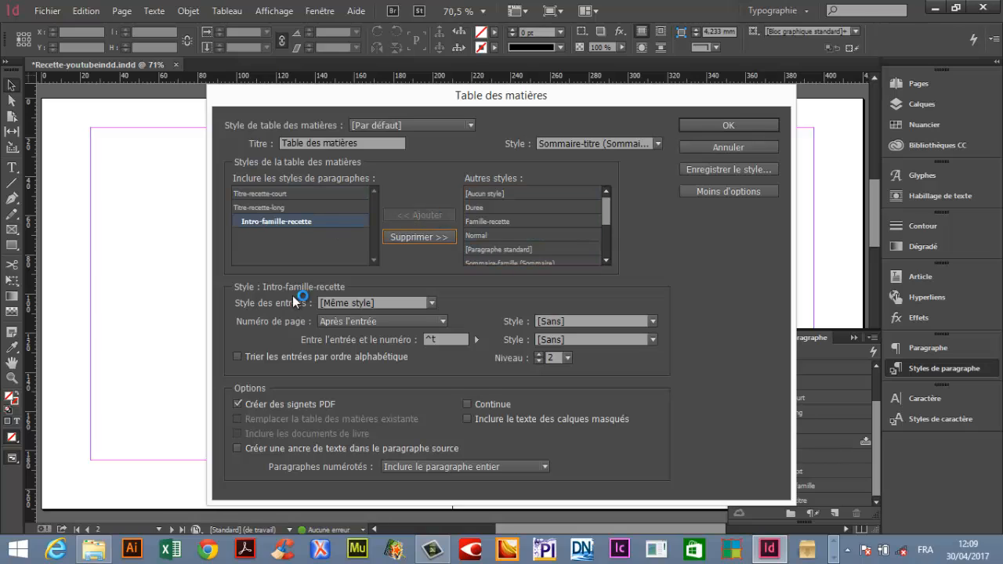
left_click(285, 219)
left_click_drag(273, 221, 285, 188)
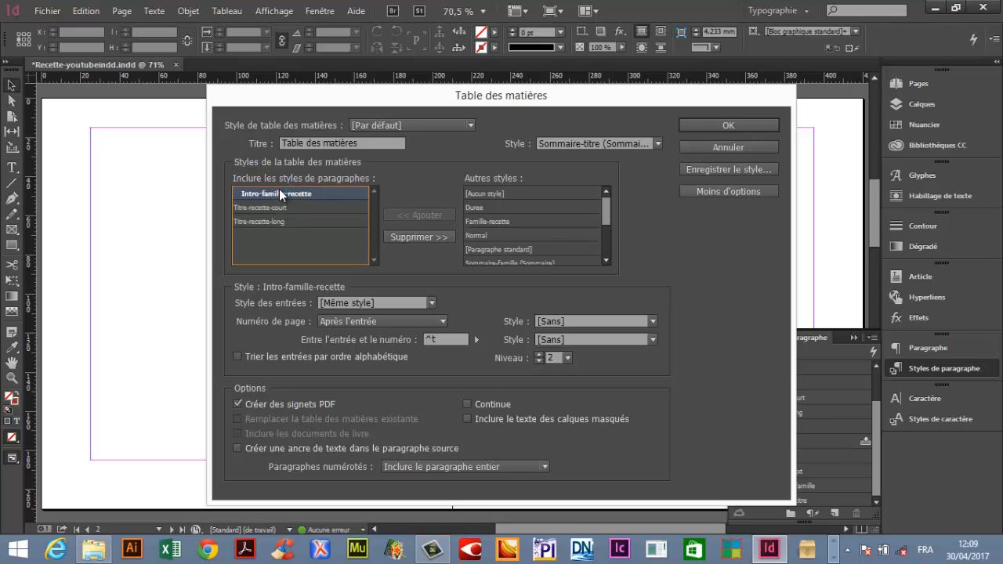
Step: Set "Intro-famille-recette" to level 1 and assign "Sommaire-famille" as its entry style
left_click(539, 361)
left_click(433, 302)
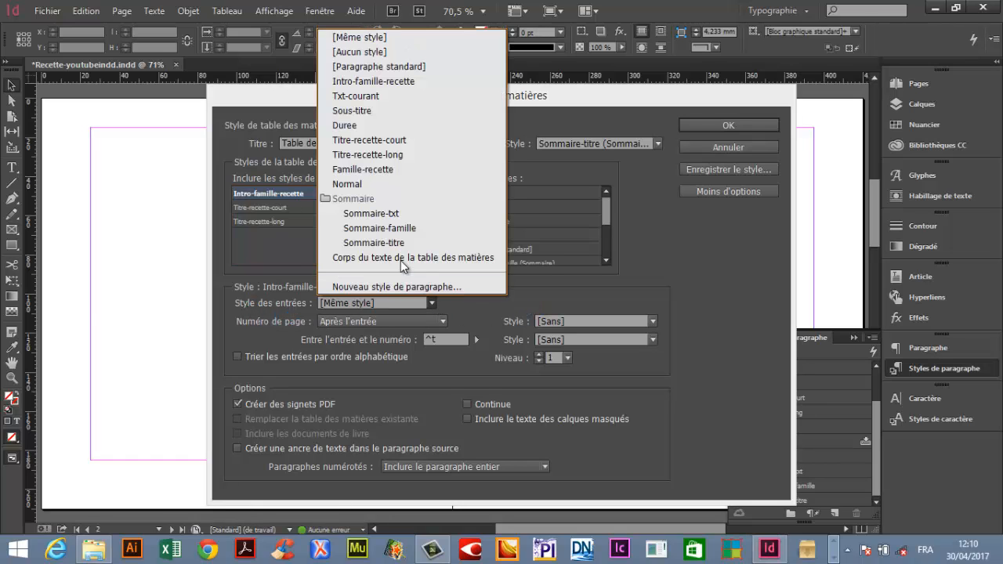
left_click(418, 228)
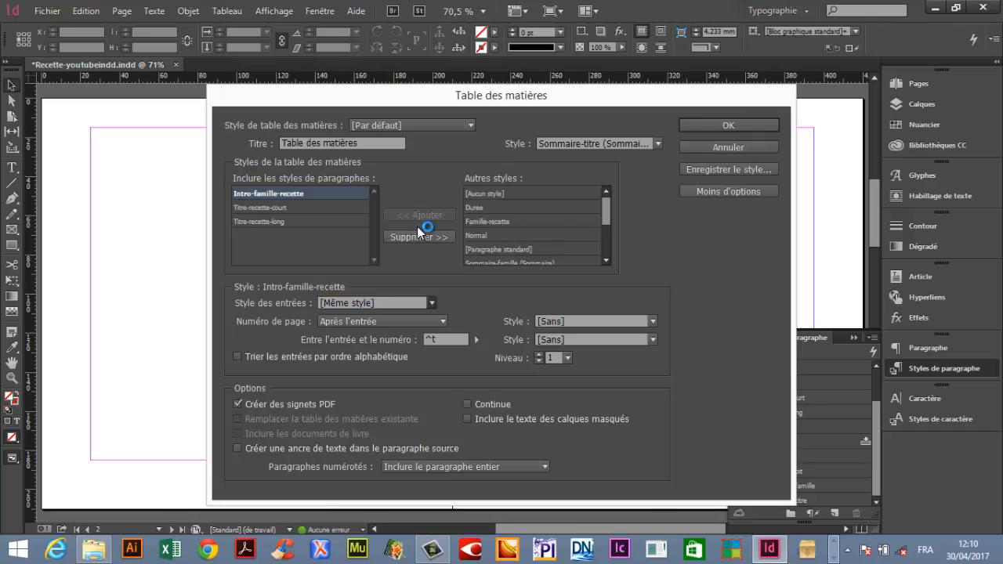
Step: Assign "Sommaire-txt" as the entry style for both "Titre-recette-court" and "Titre-recette-long"
left_click(262, 208)
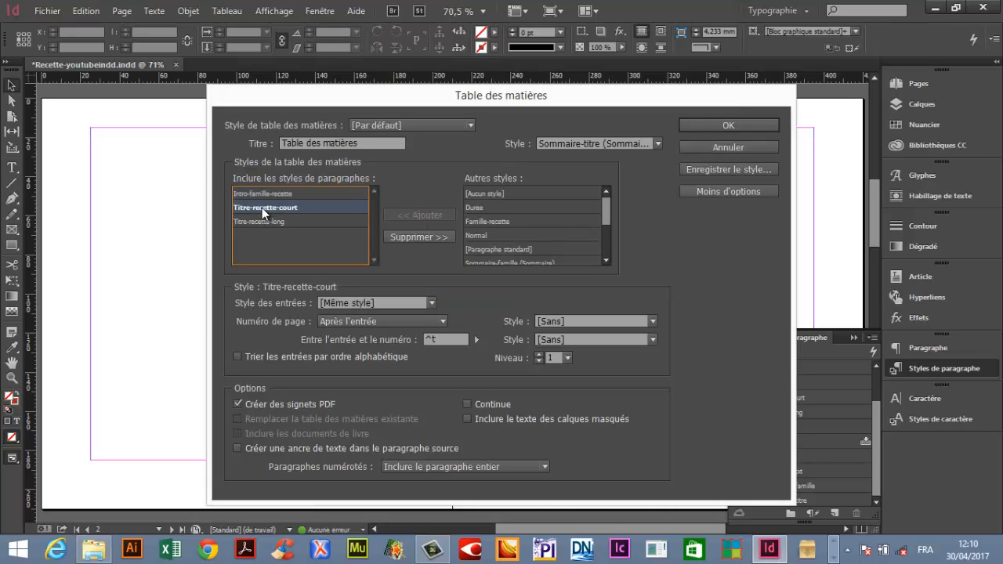
left_click(270, 225)
left_click(284, 211)
left_click(432, 304)
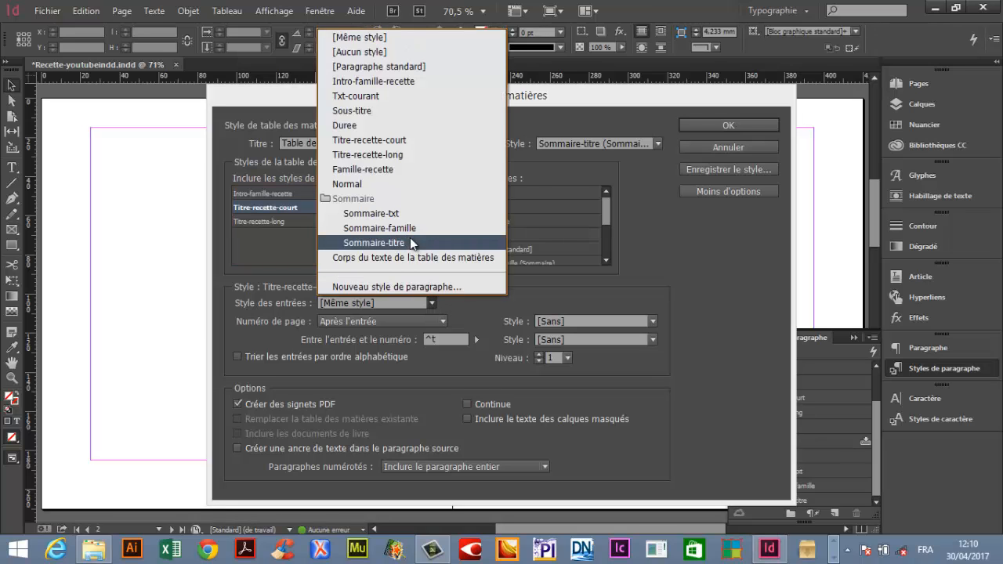
left_click(410, 212)
left_click(282, 221)
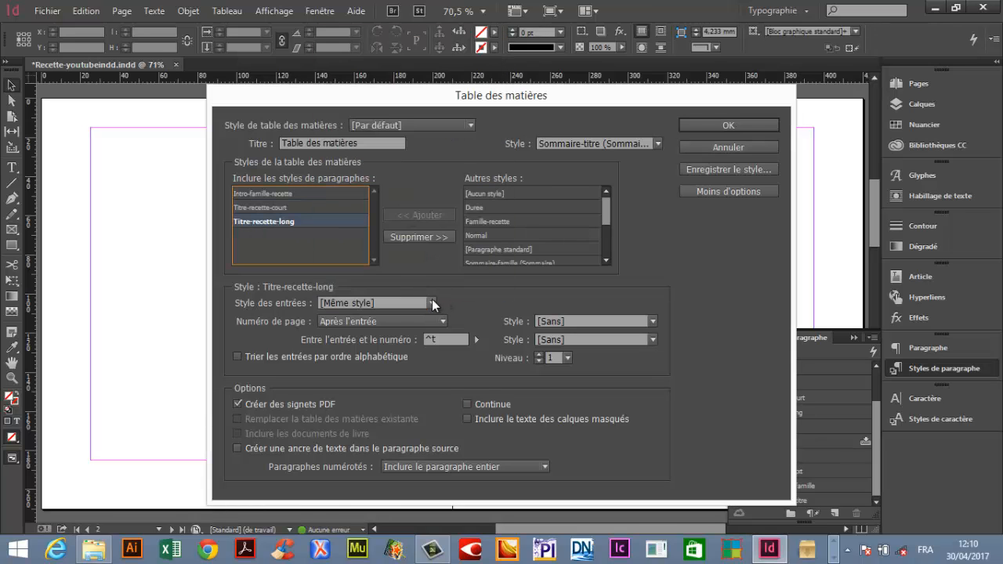
left_click(432, 301)
left_click(417, 213)
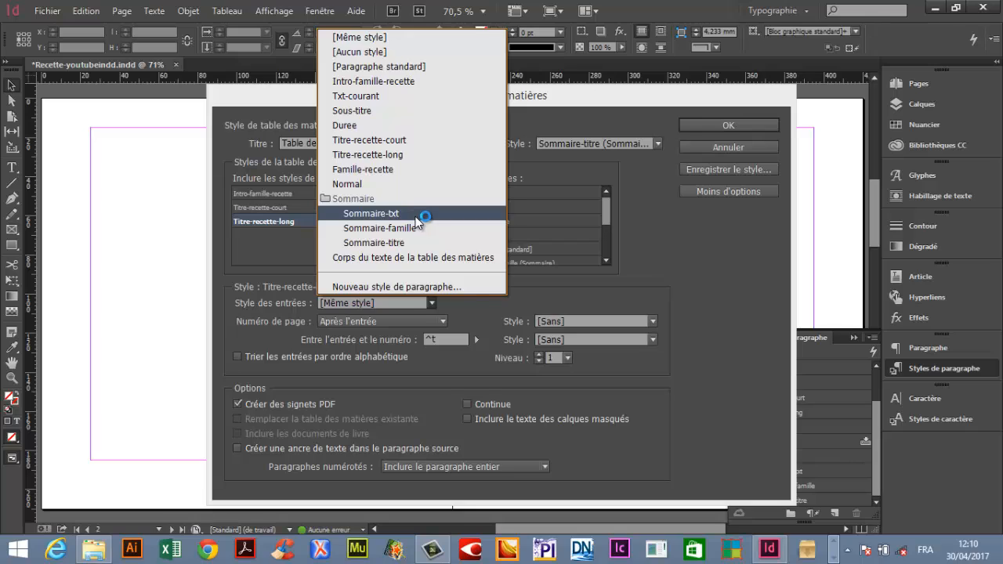
left_click(278, 240)
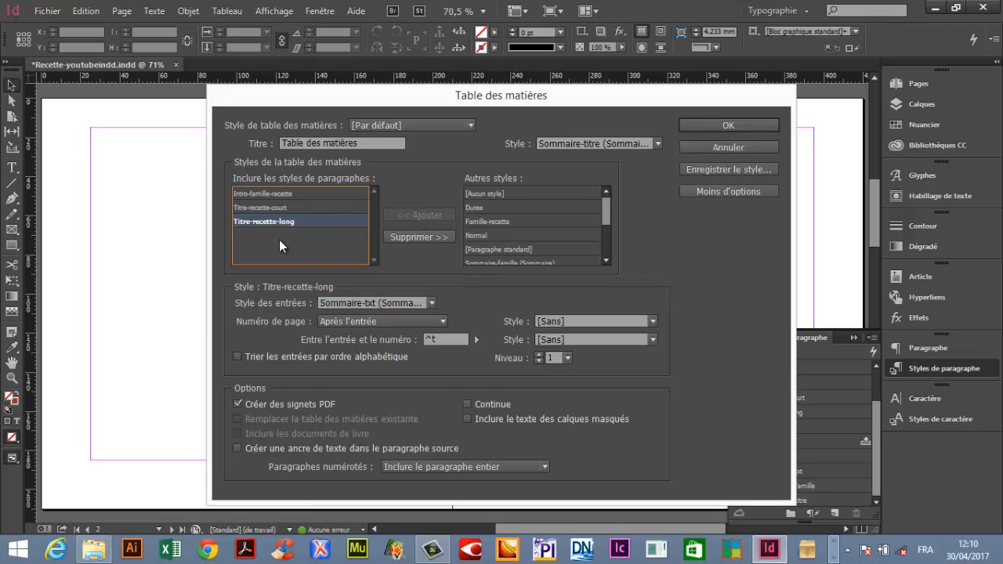
Step: Generate the table of contents and place it at the upper-left margin corner of page 3
left_click(724, 126)
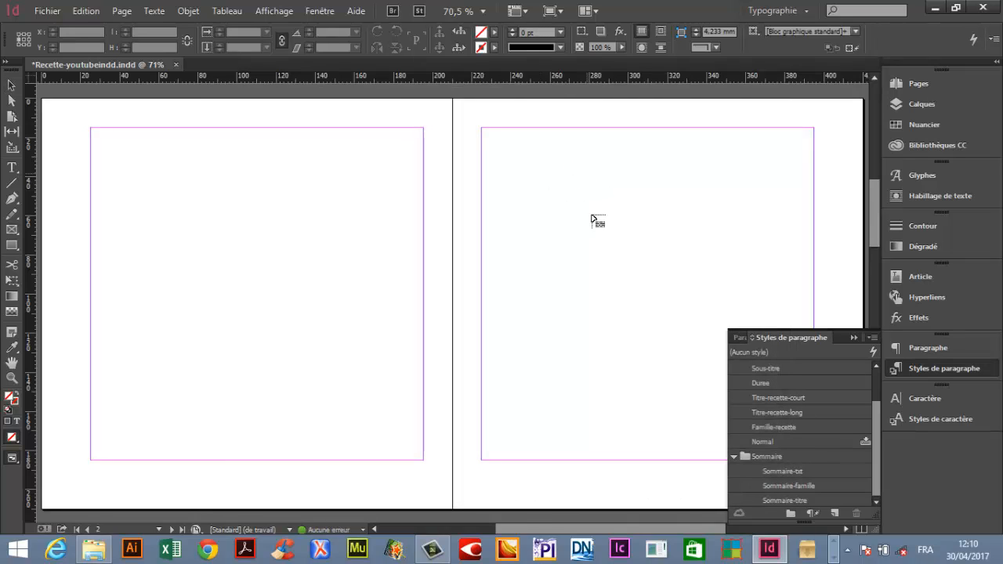
left_click(479, 126)
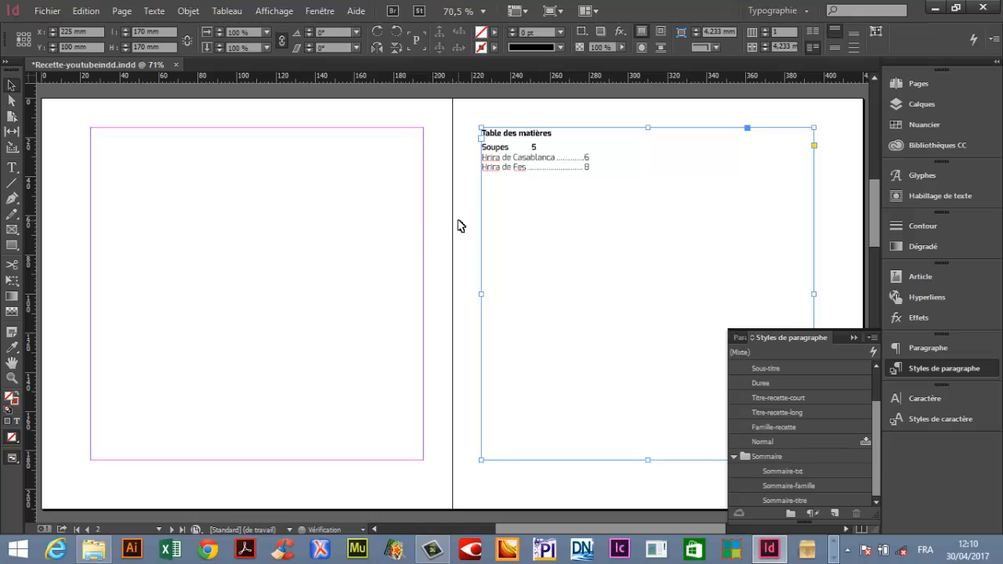
left_click(461, 224)
Step: Examine the entries, dot leaders and page numbers of the placed table of contents up close
left_click_drag(639, 204, 741, 236)
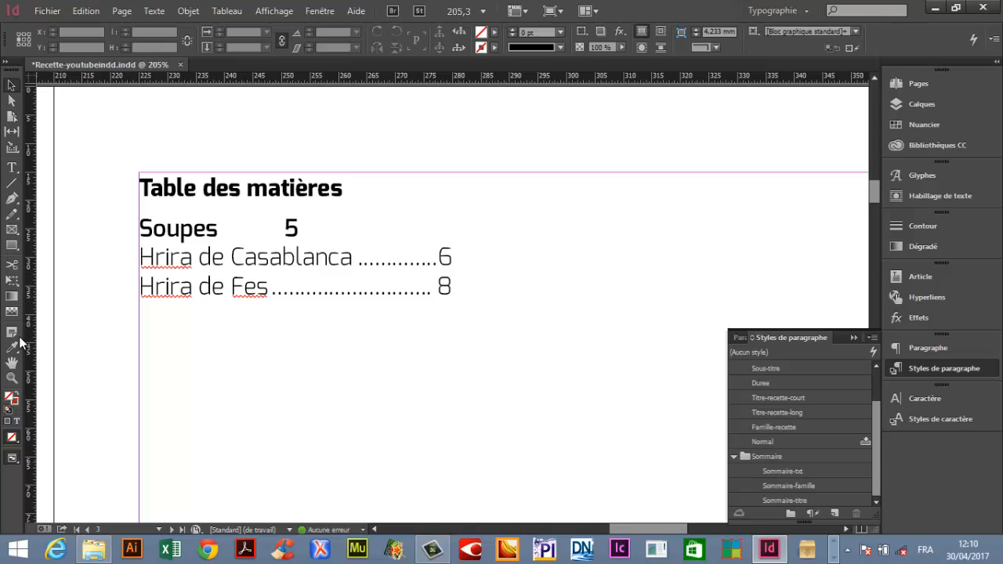
left_click(13, 365)
double_click(13, 366)
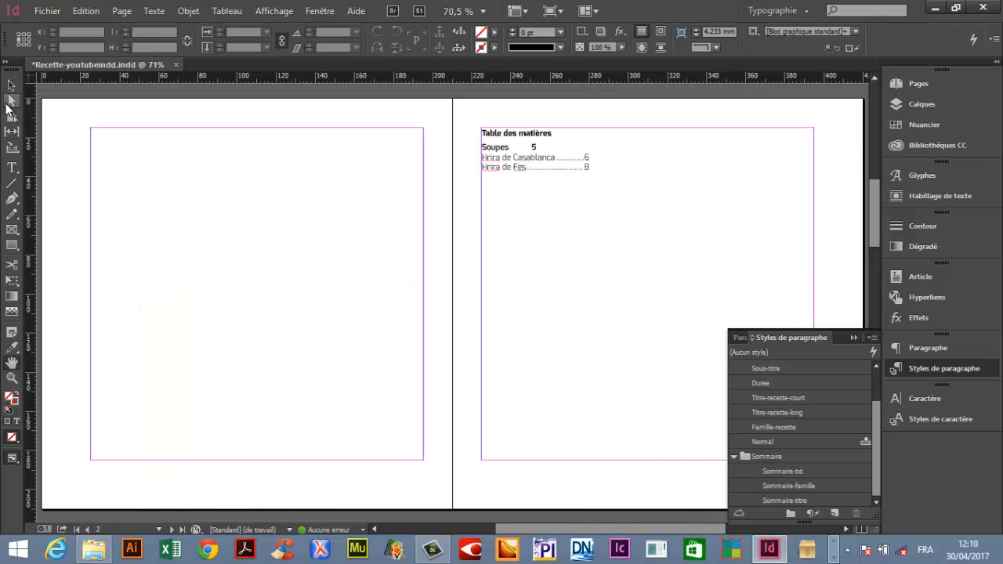
key("Tab")
left_click_drag(485, 90, 905, 274)
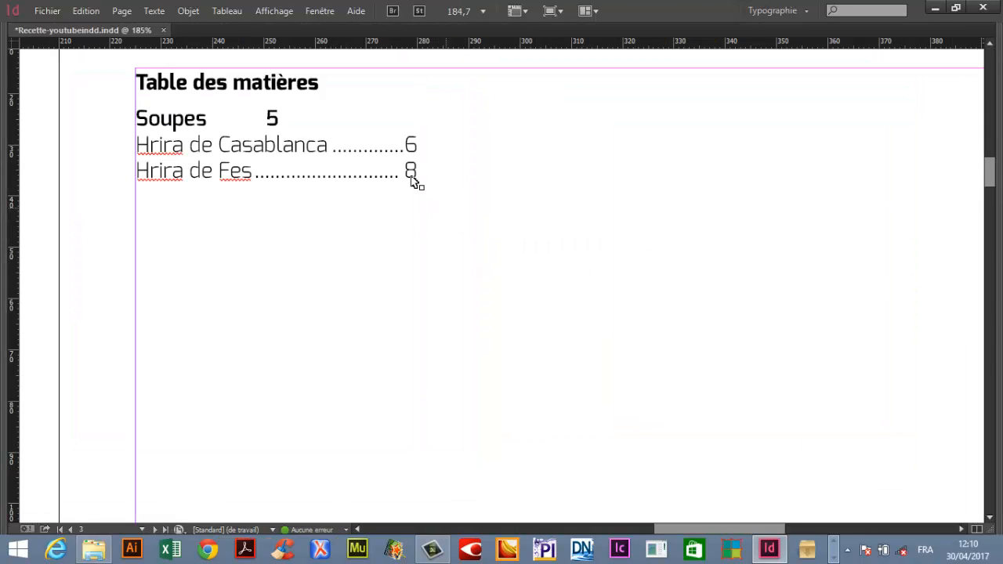
key("Tab")
double_click(361, 163)
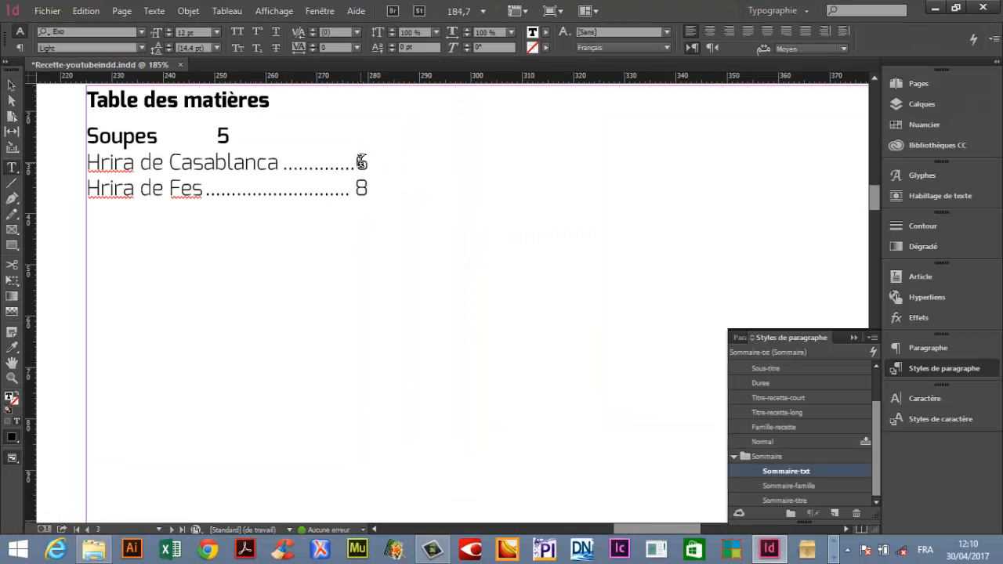
left_click_drag(279, 163, 234, 163)
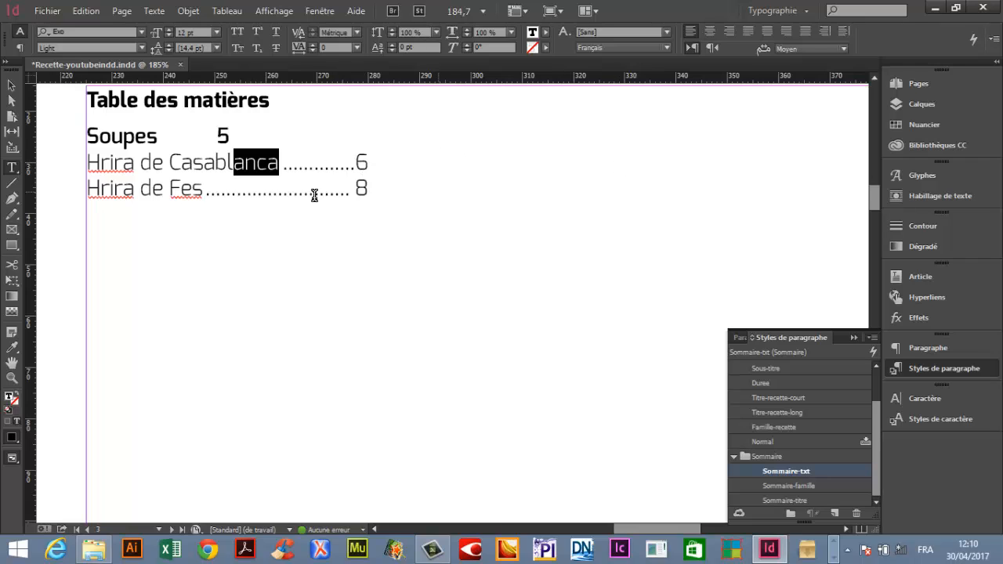
Step: Move the right-aligned tab stop of the "Sommaire-txt" paragraph style to about 110 mm
left_click(205, 163)
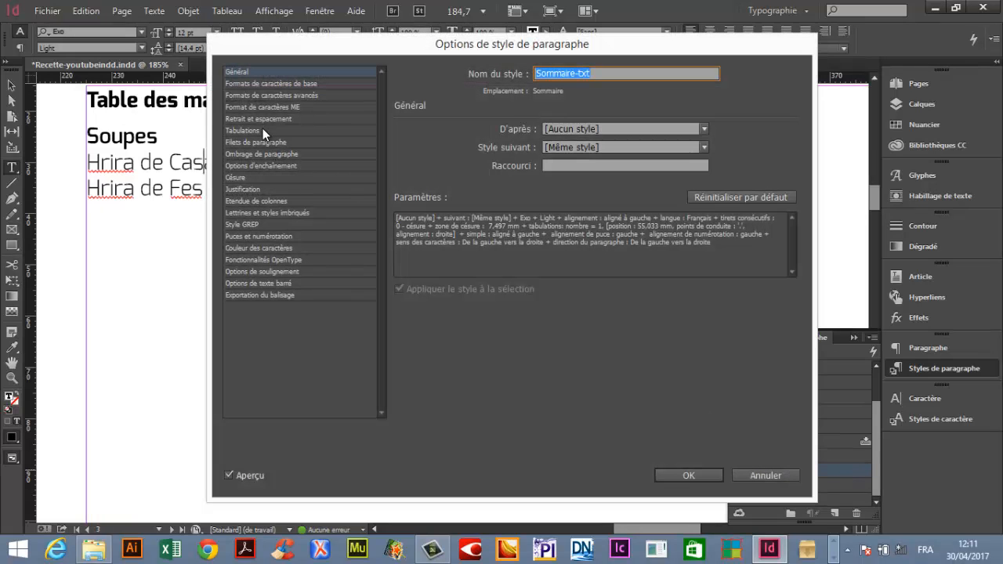
left_click(232, 130)
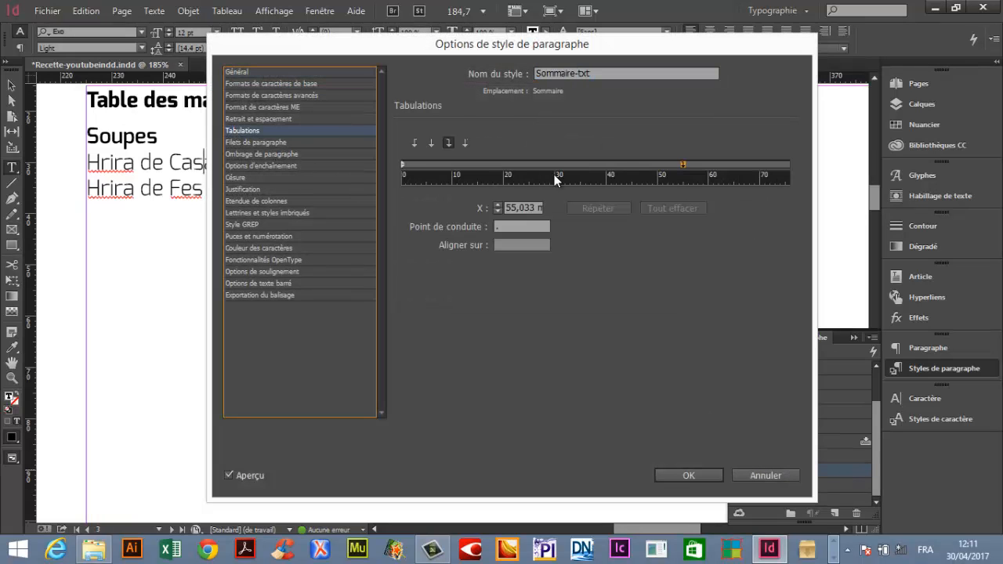
mouse_move(684, 164)
left_mouse_down()
mouse_move(789, 166)
mouse_move(759, 167)
left_mouse_up()
left_click(671, 475)
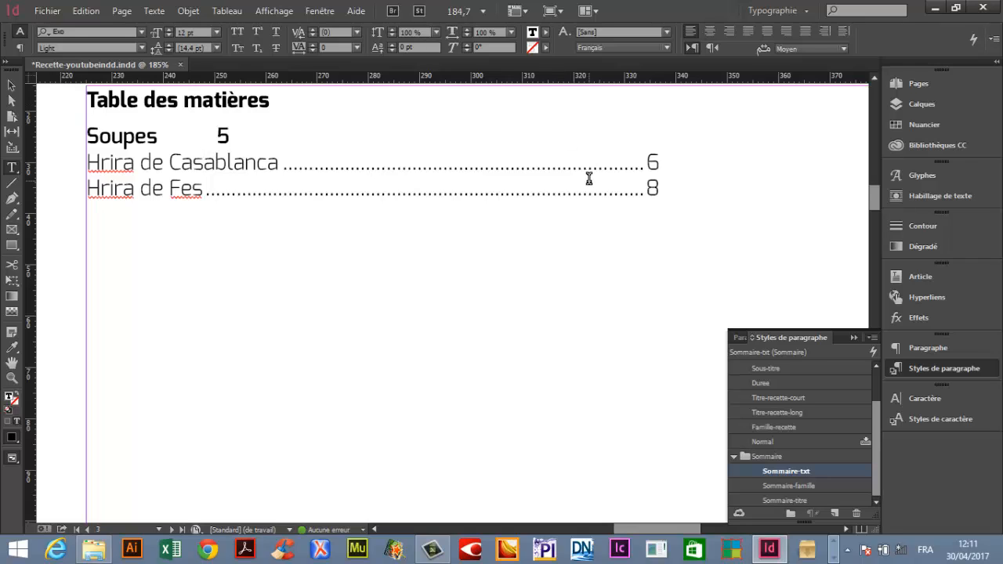
Step: Set the page number of the "Intro-famille-recette" entries to "Aucun numéro de page" and regenerate the existing table of contents
left_click(117, 136)
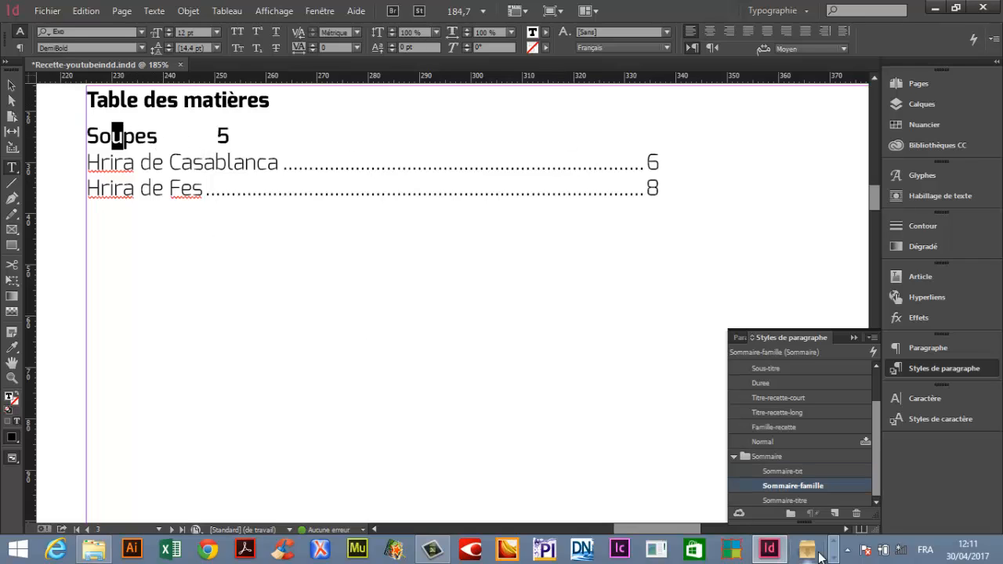
double_click(223, 136)
left_click(225, 130)
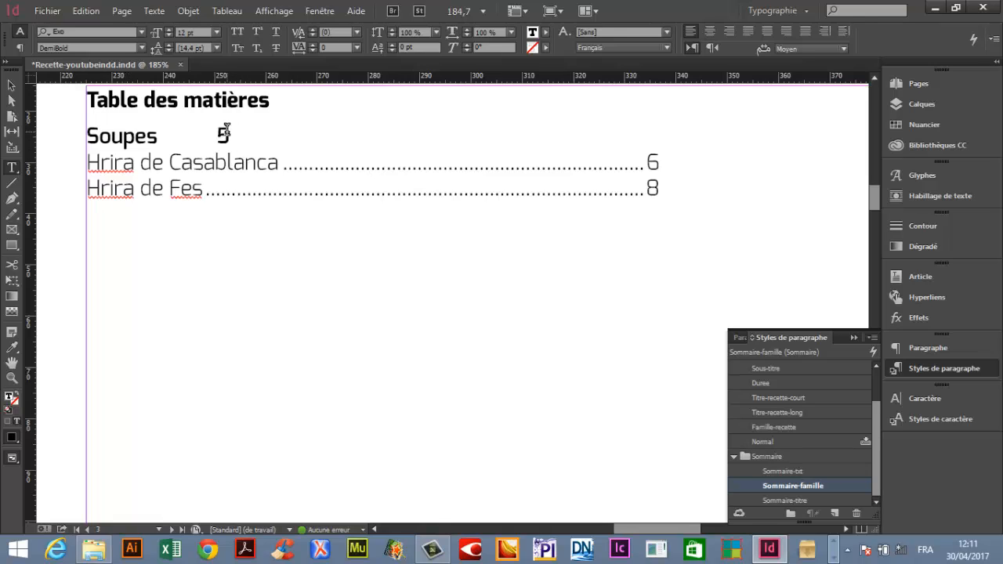
left_click(12, 85)
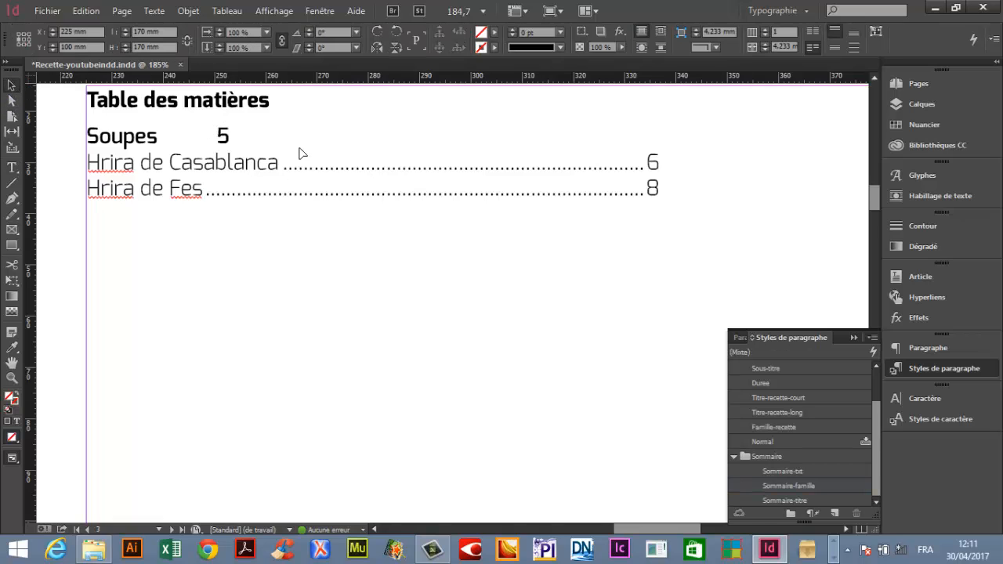
left_click(122, 10)
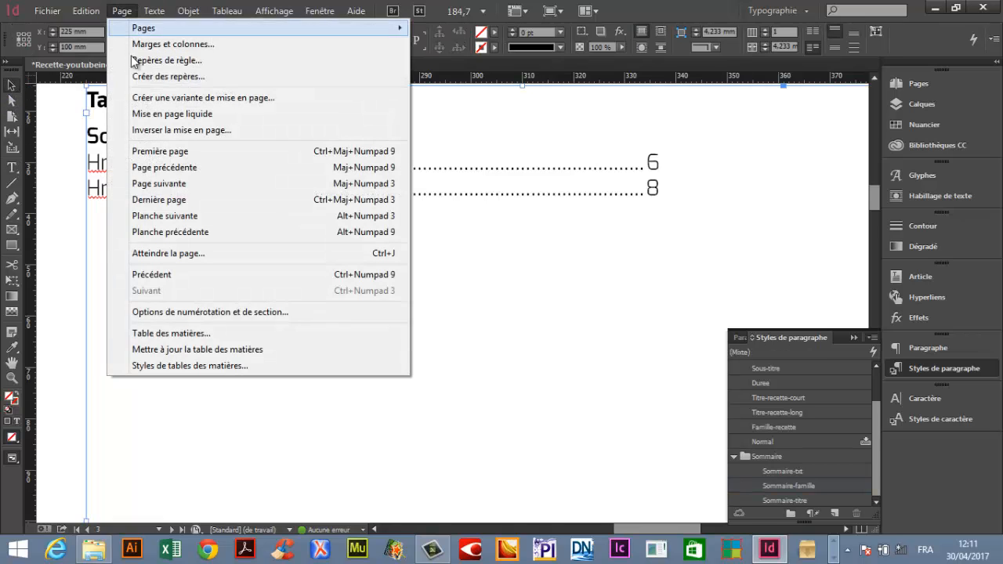
left_click(171, 334)
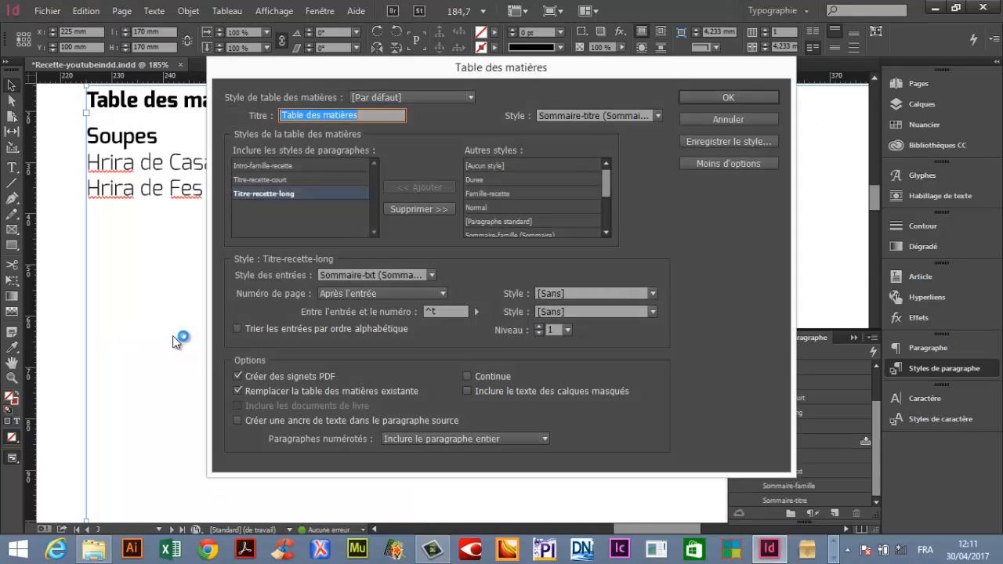
left_click(256, 165)
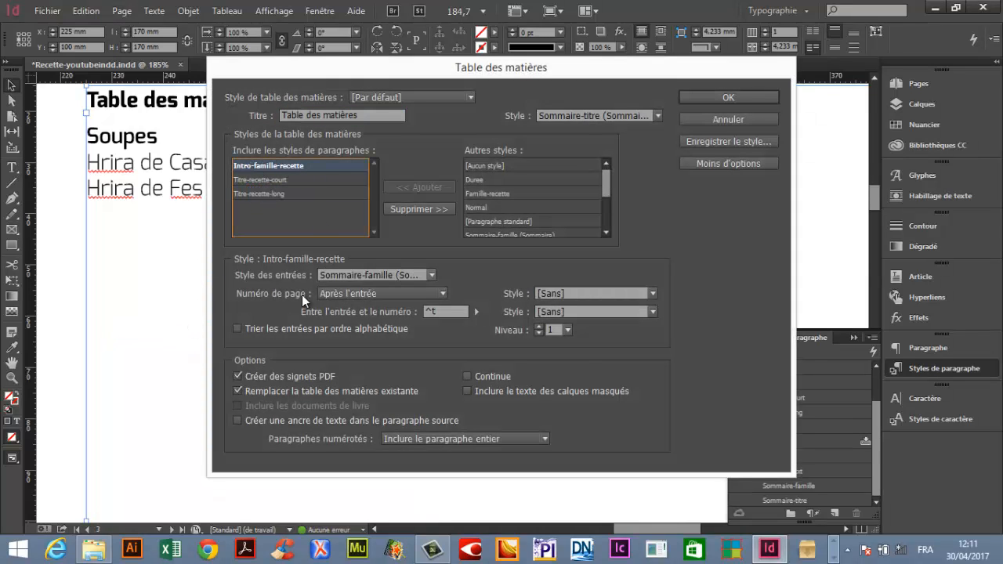
left_click(370, 299)
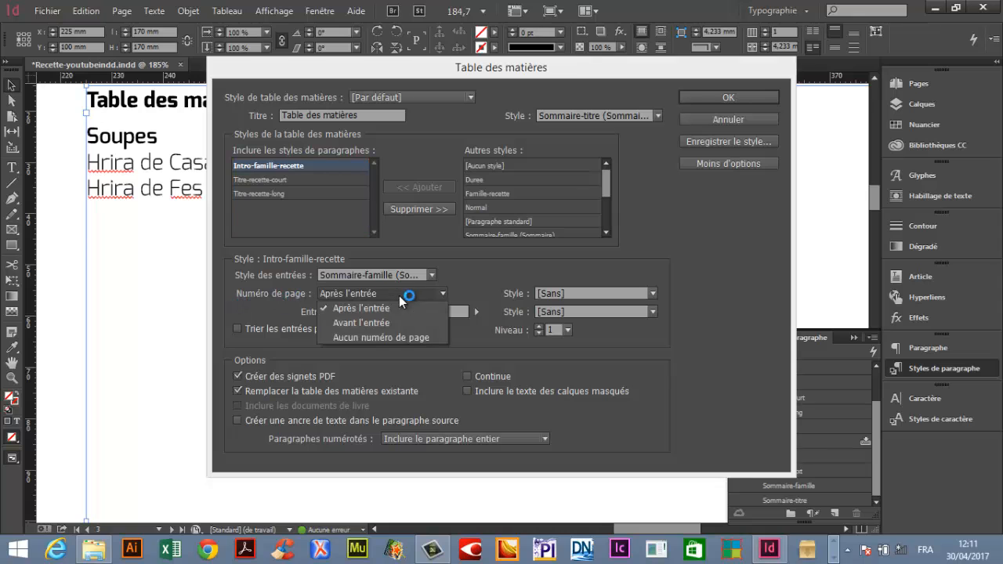
left_click(369, 336)
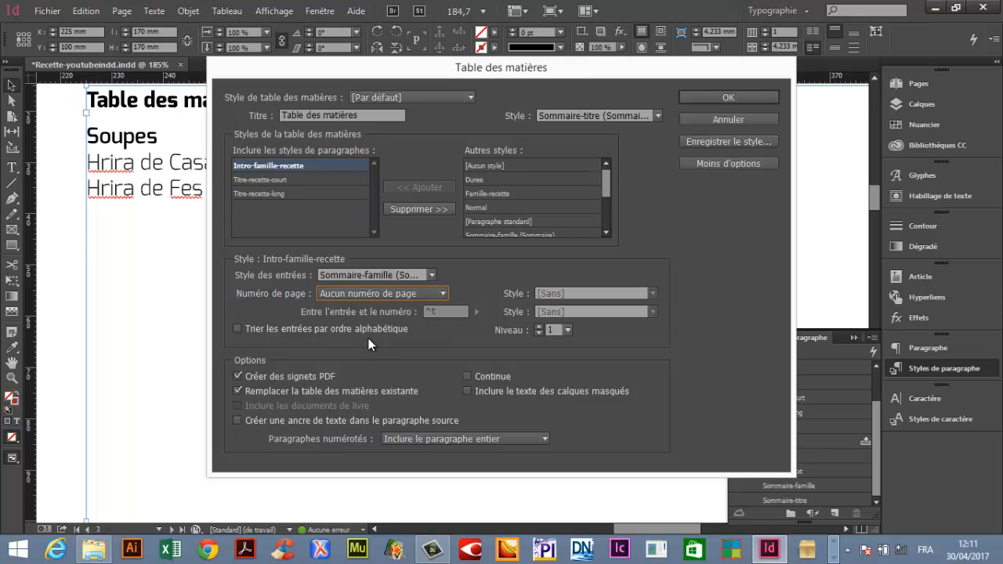
left_click(728, 98)
left_click(625, 297)
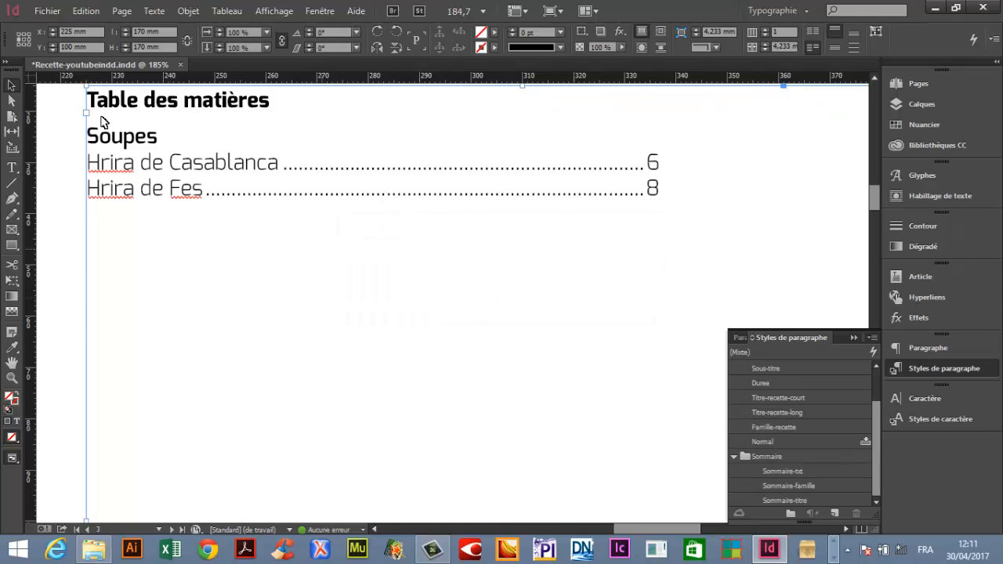
left_click(63, 161)
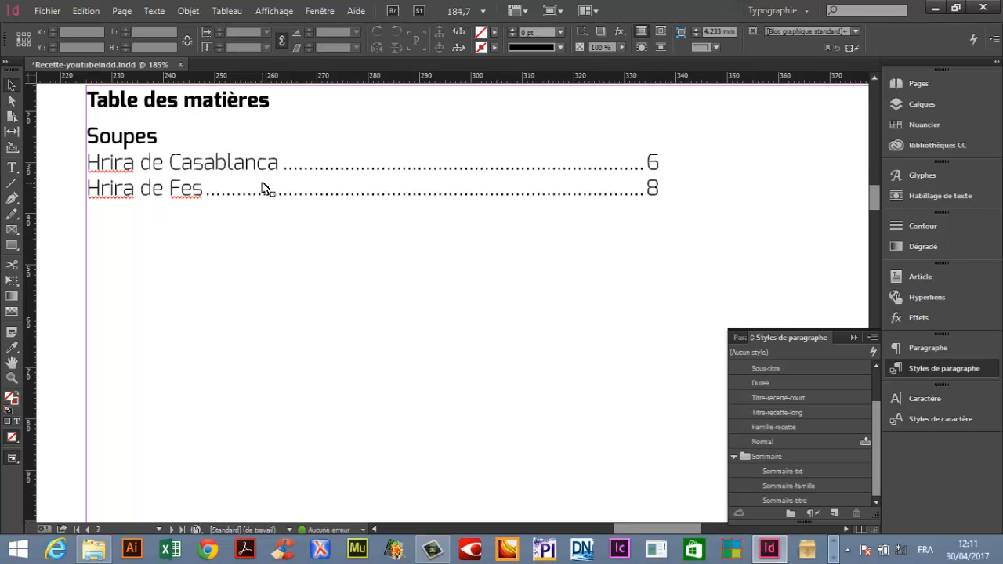
Step: View the whole 2-3 spread with the table of contents, without margin guides, alongside the document's page thumbnails
double_click(12, 363)
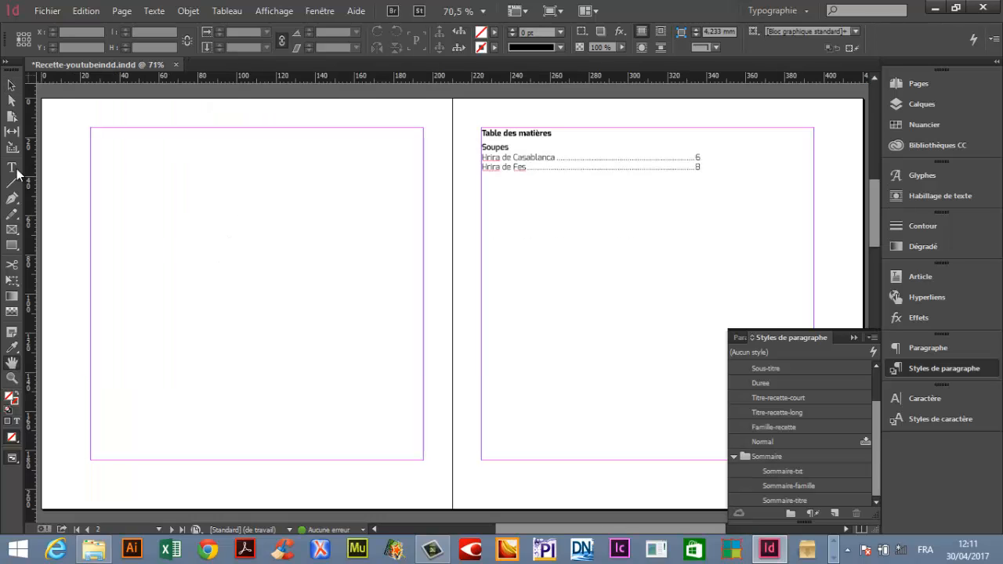
key("Tab")
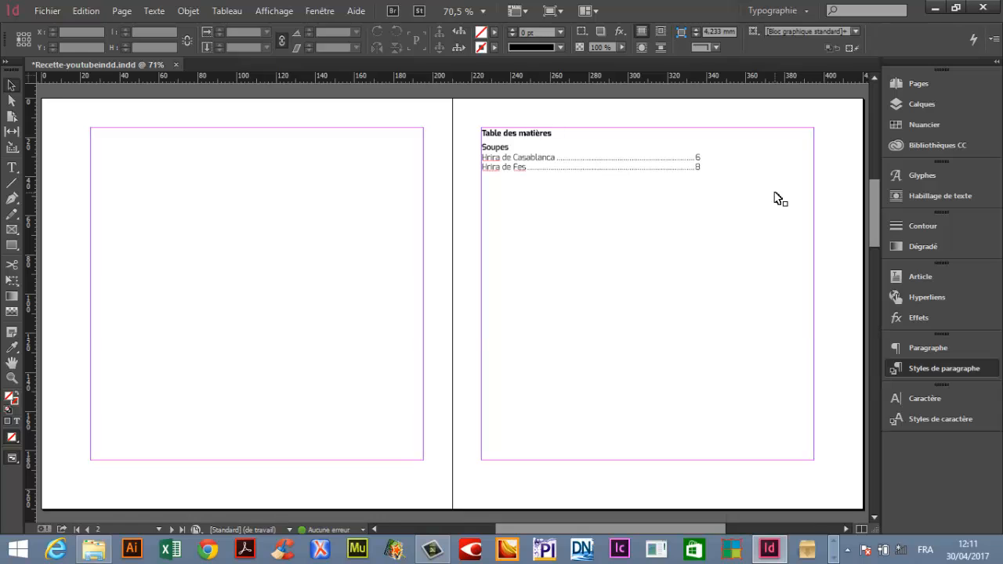
key("Tab")
left_click(914, 83)
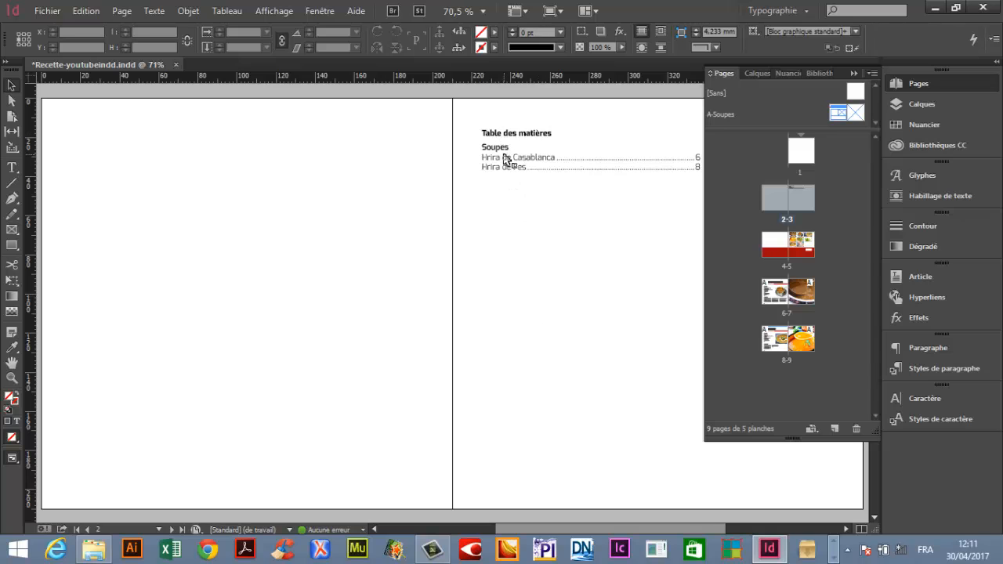
key("Tab")
key("Tab")
left_click_drag(697, 186, 636, 199)
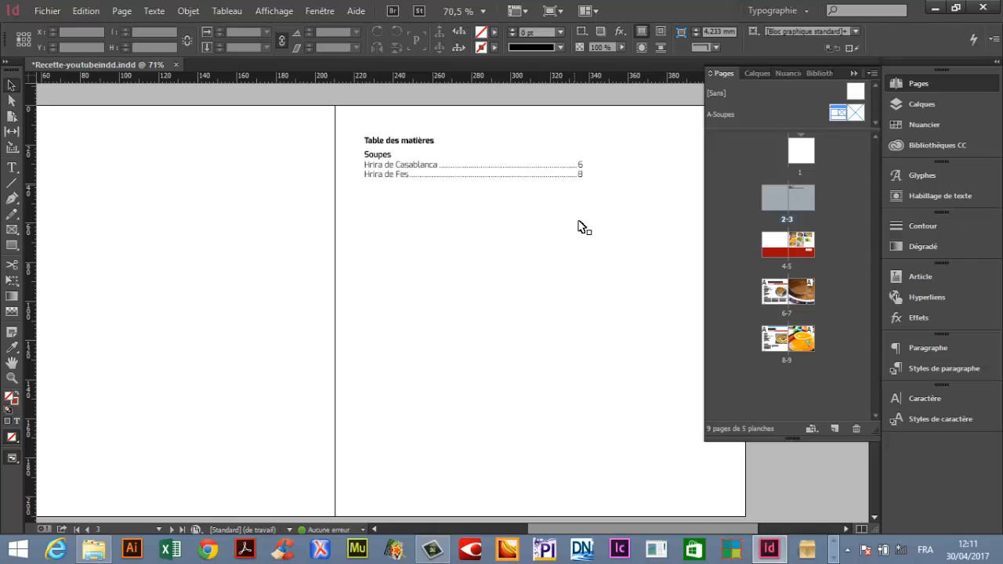